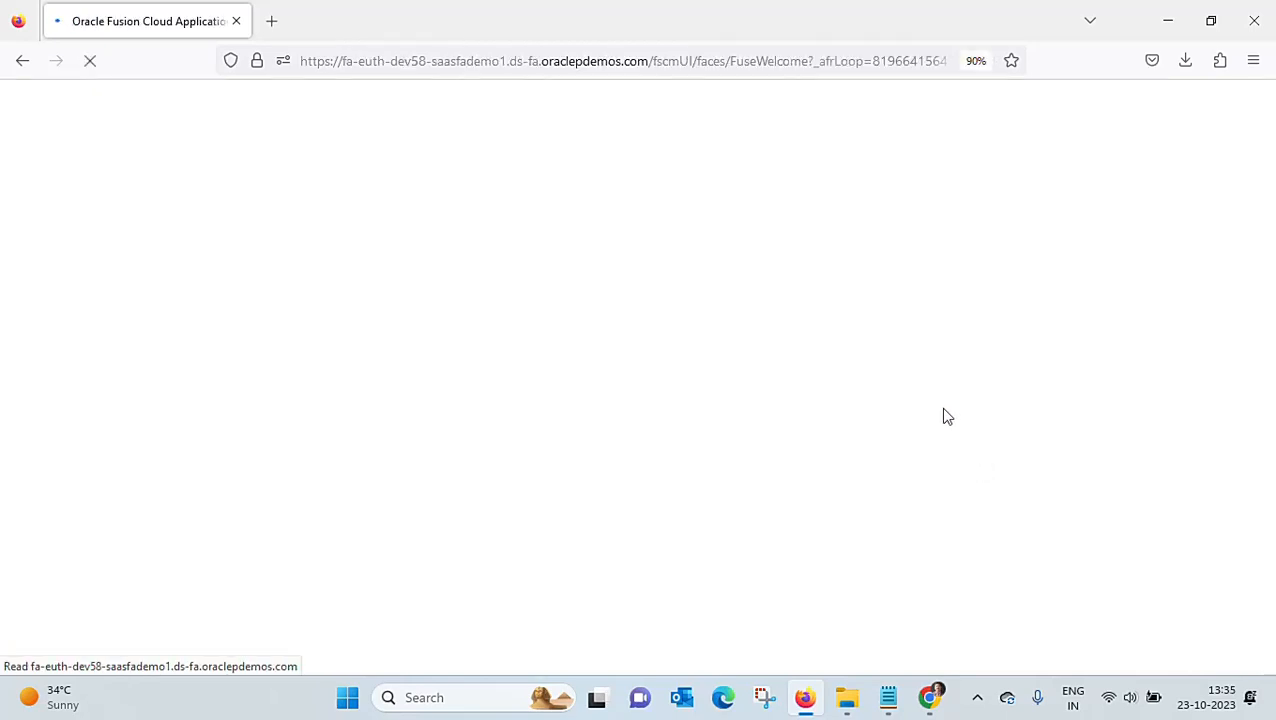
Open the Invoices work area of Payables from the home page.
scroll(945, 415, down, 2)
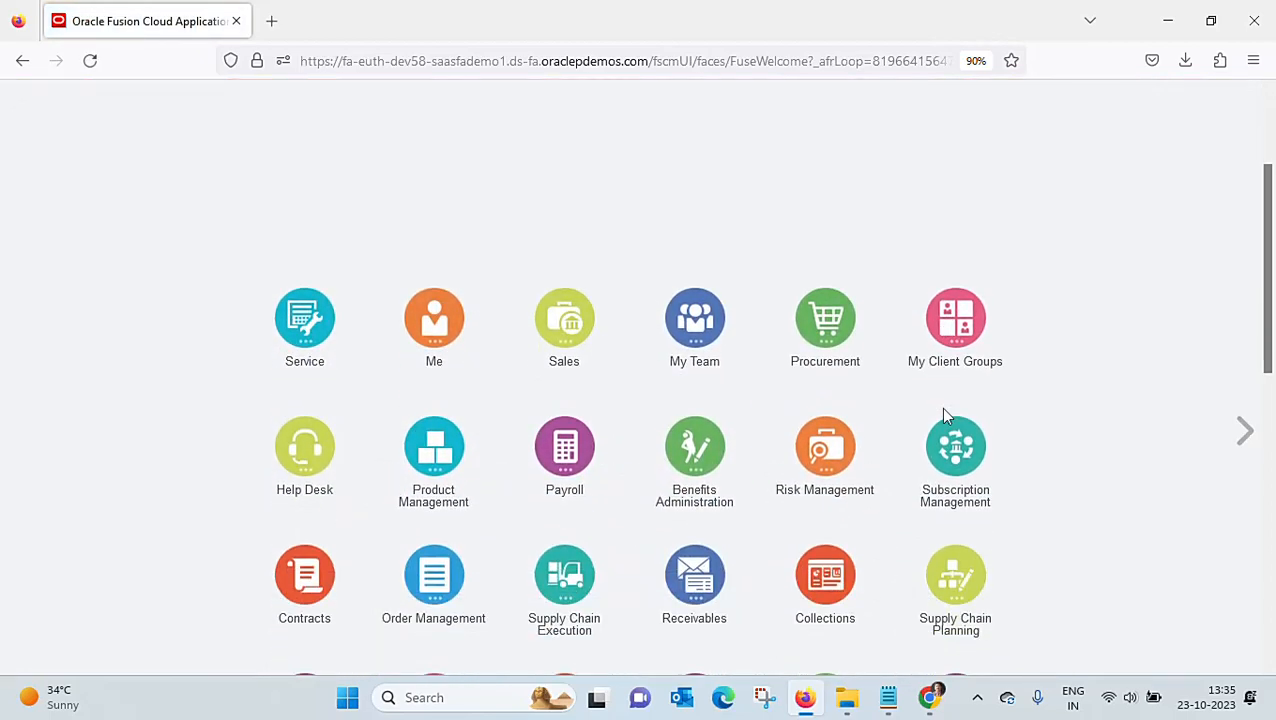
scroll(945, 415, down, 2)
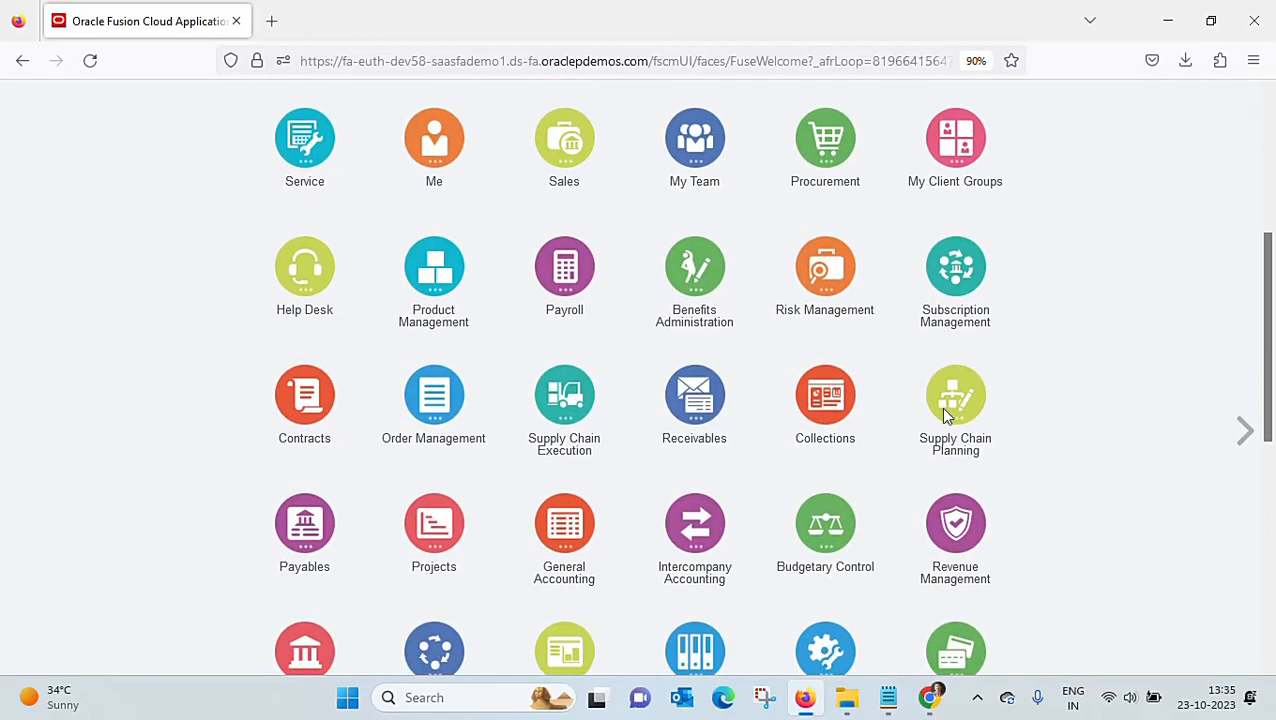
scroll(320, 416, down, 2)
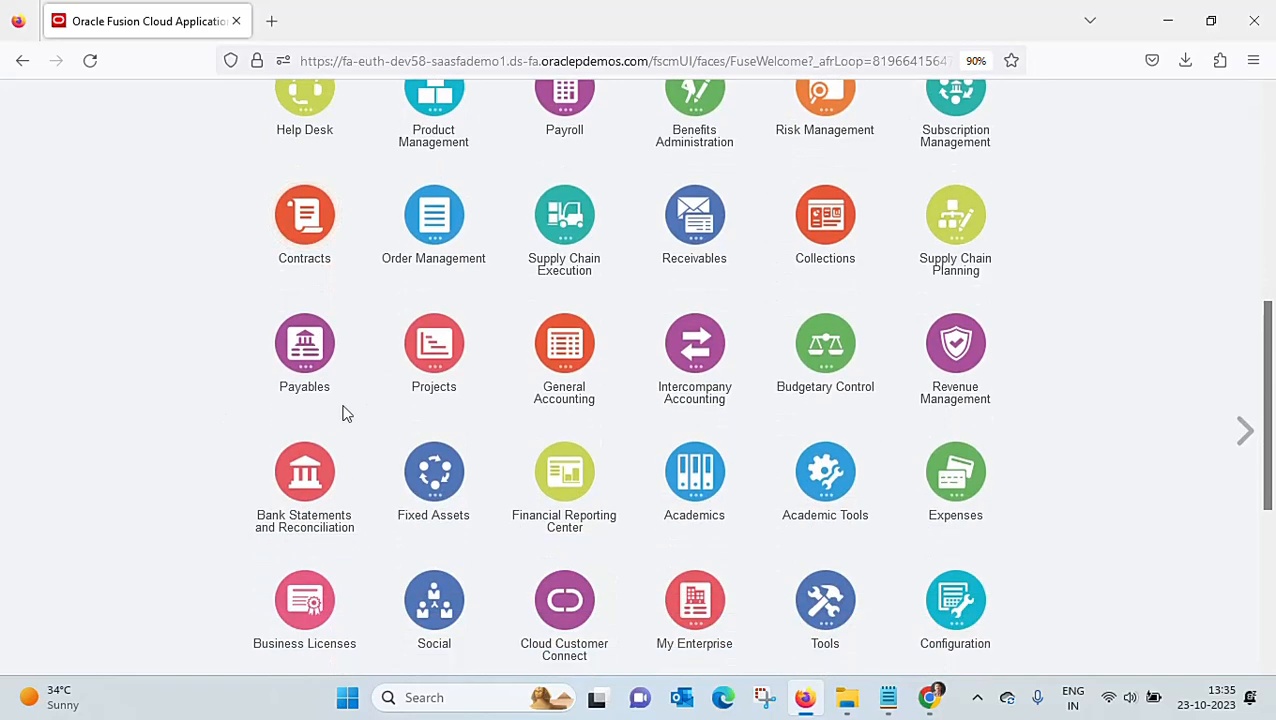
click(323, 370)
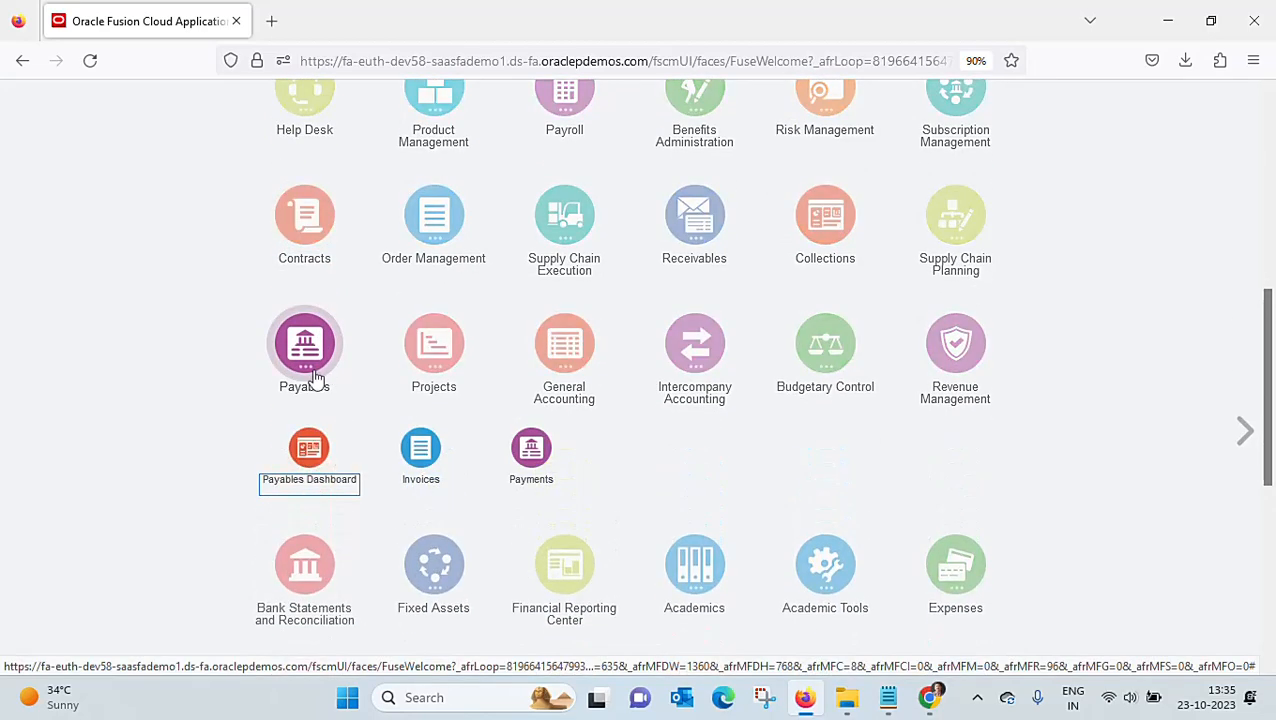
click(423, 455)
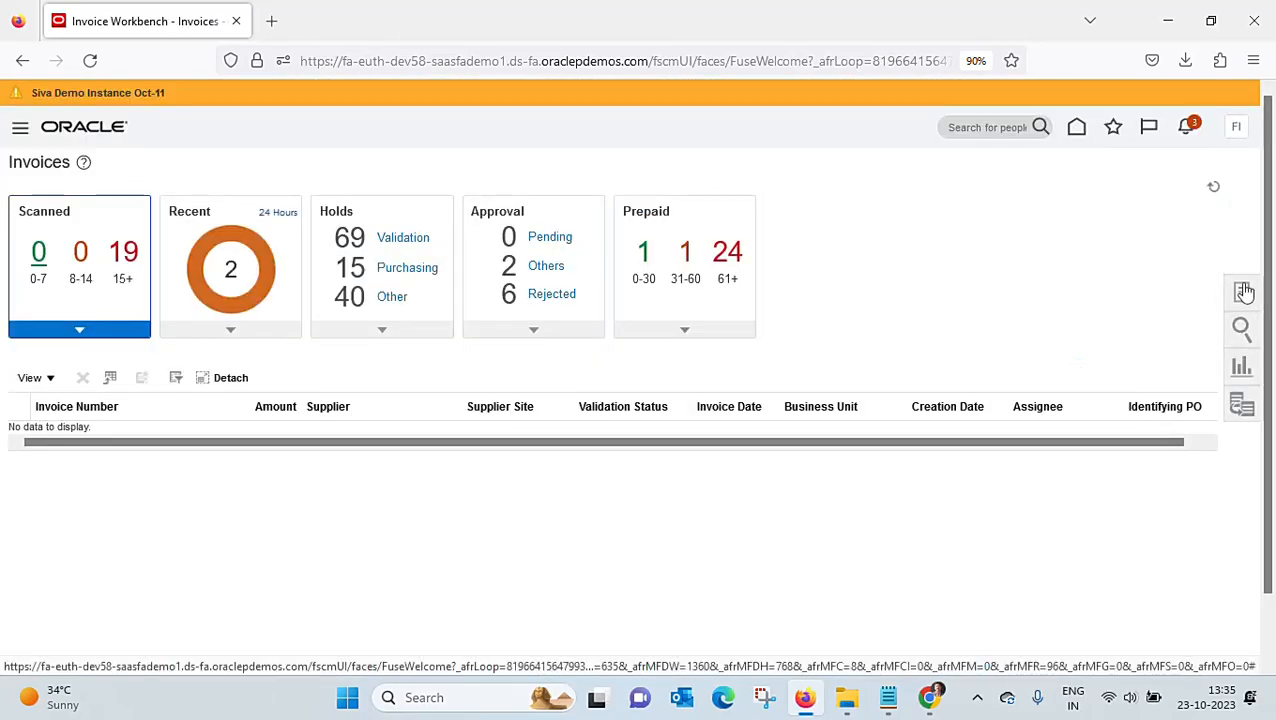
Download the Create Invoice from Spreadsheet template, open CreateQuickInvoices.xlsm in Excel and enable editing.
click(1244, 291)
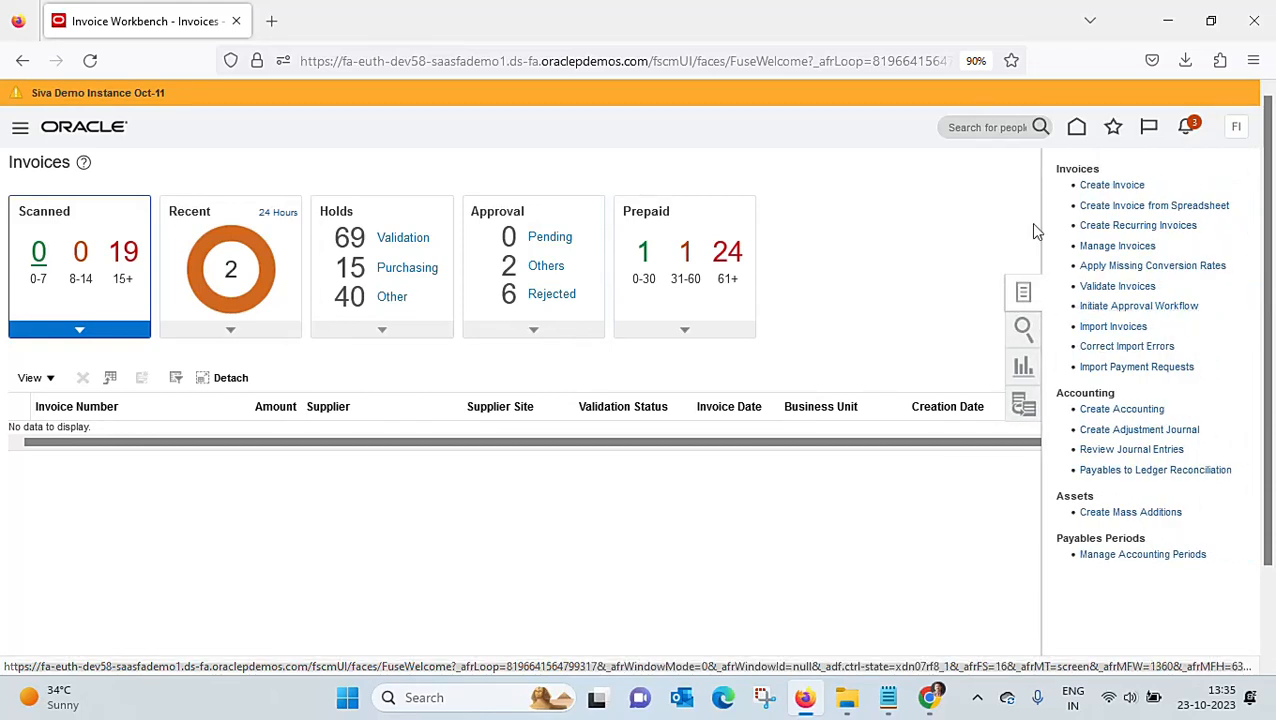
click(1178, 208)
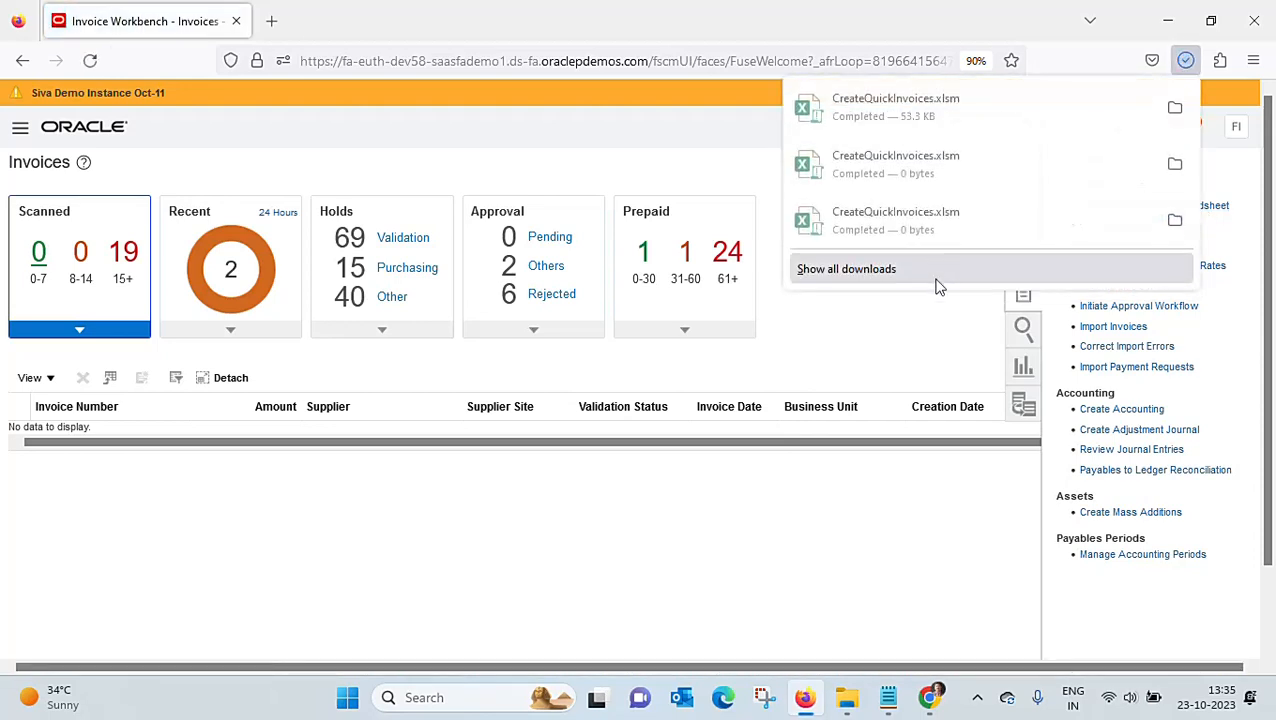
click(928, 118)
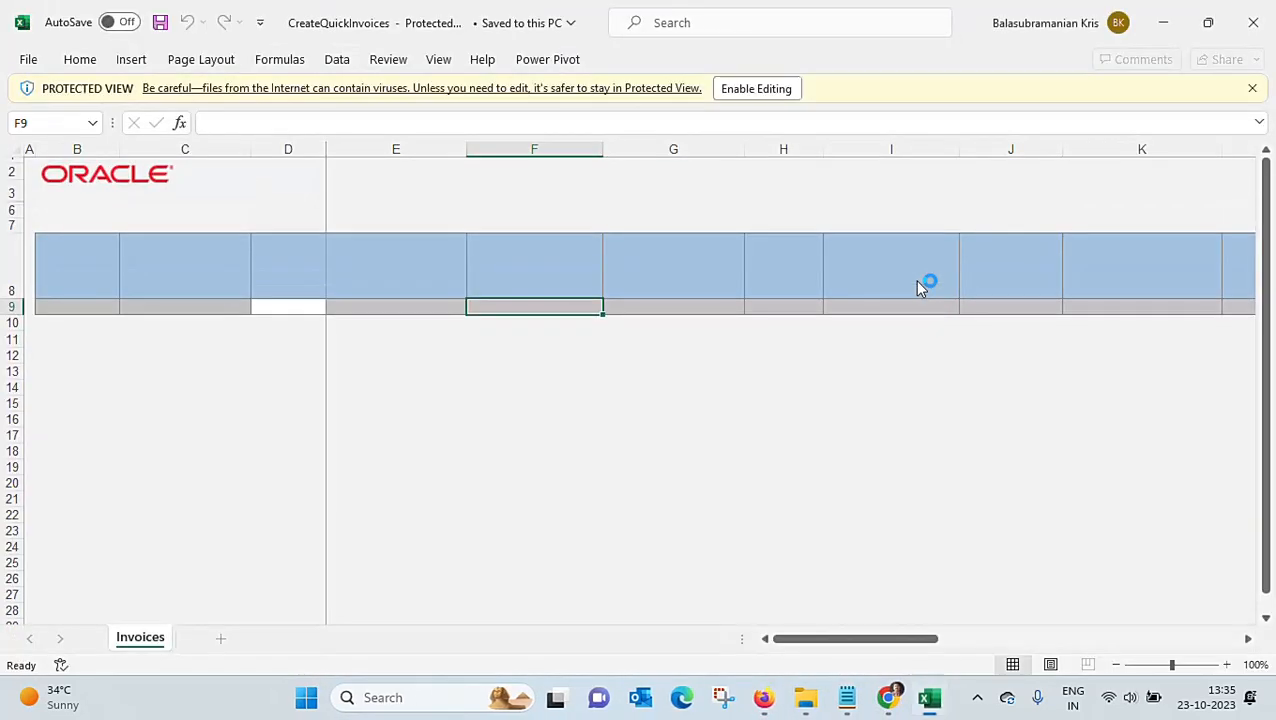
click(766, 97)
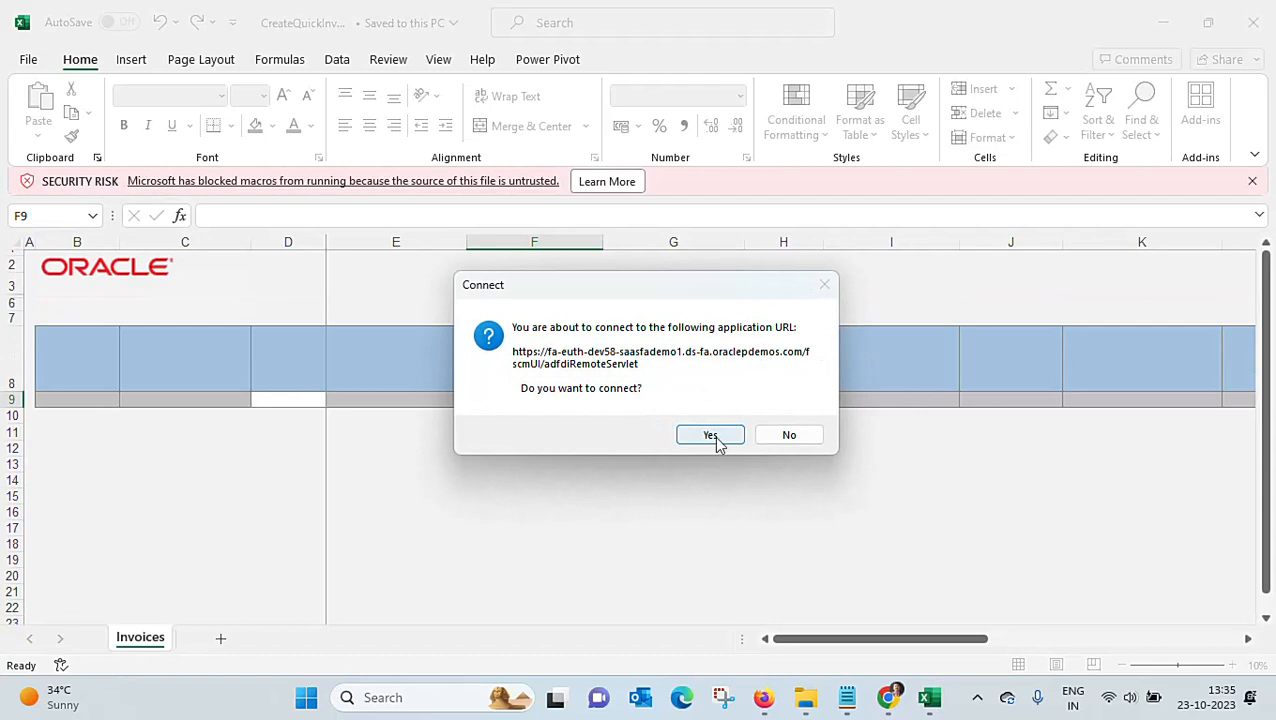
Connect the workbook to the Oracle application URL and sign in with the user ID and account password.
click(712, 436)
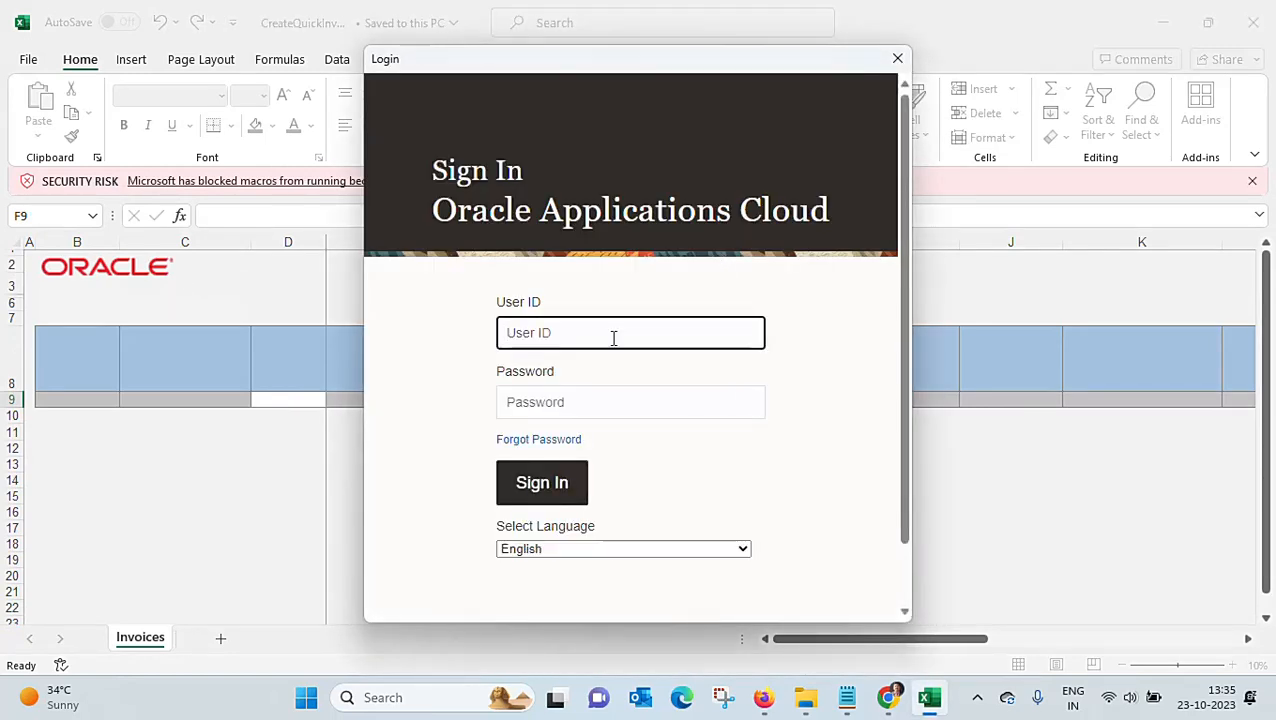
text(t)
key(Tab)
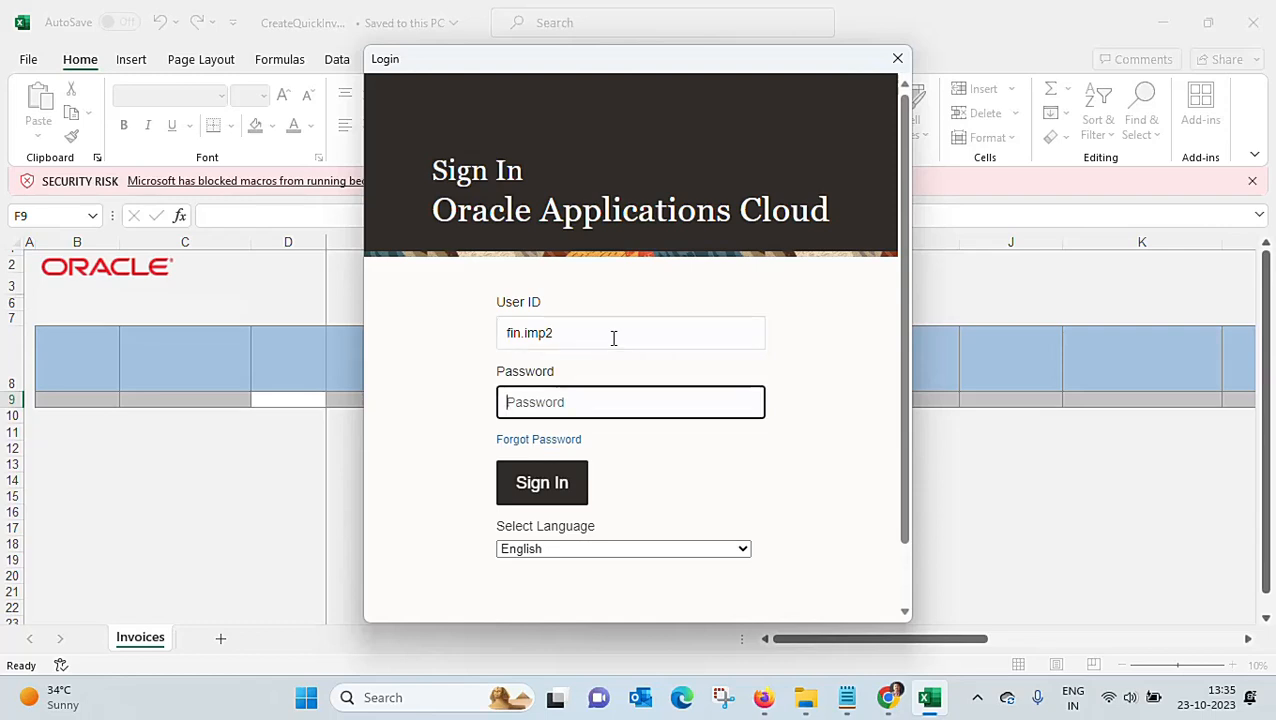
text(••••••••••)
click(566, 482)
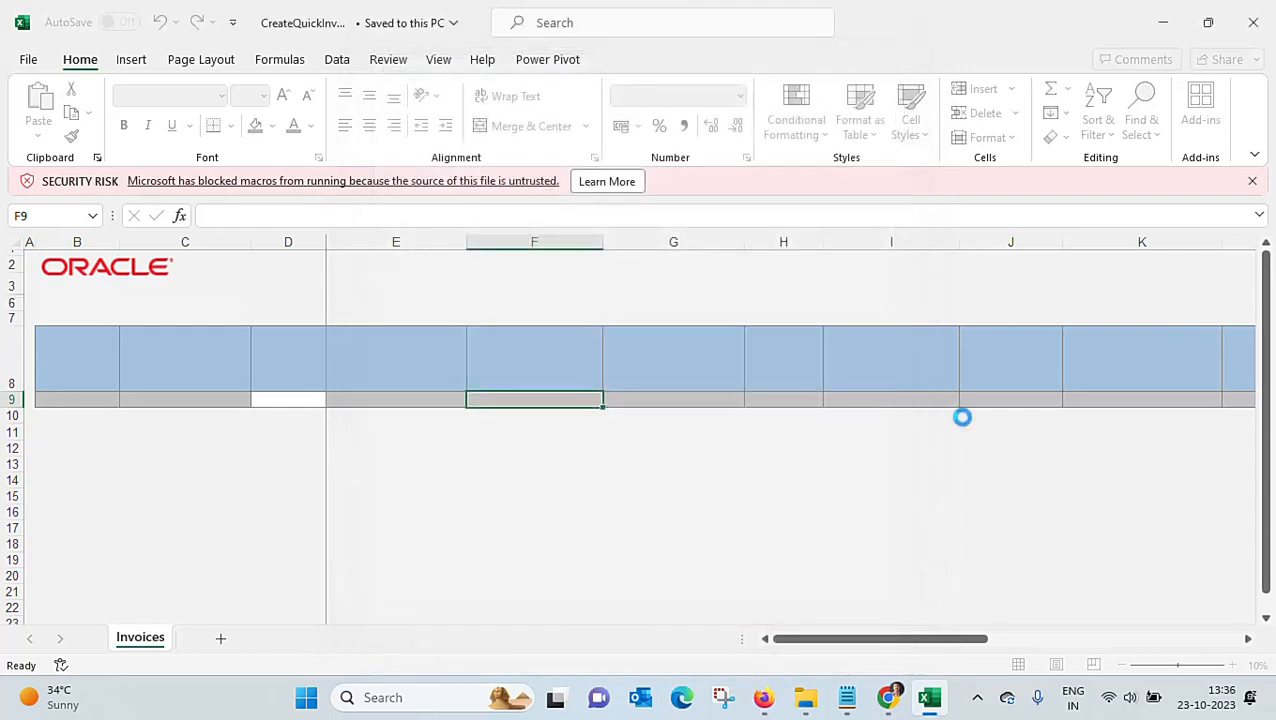
click(860, 392)
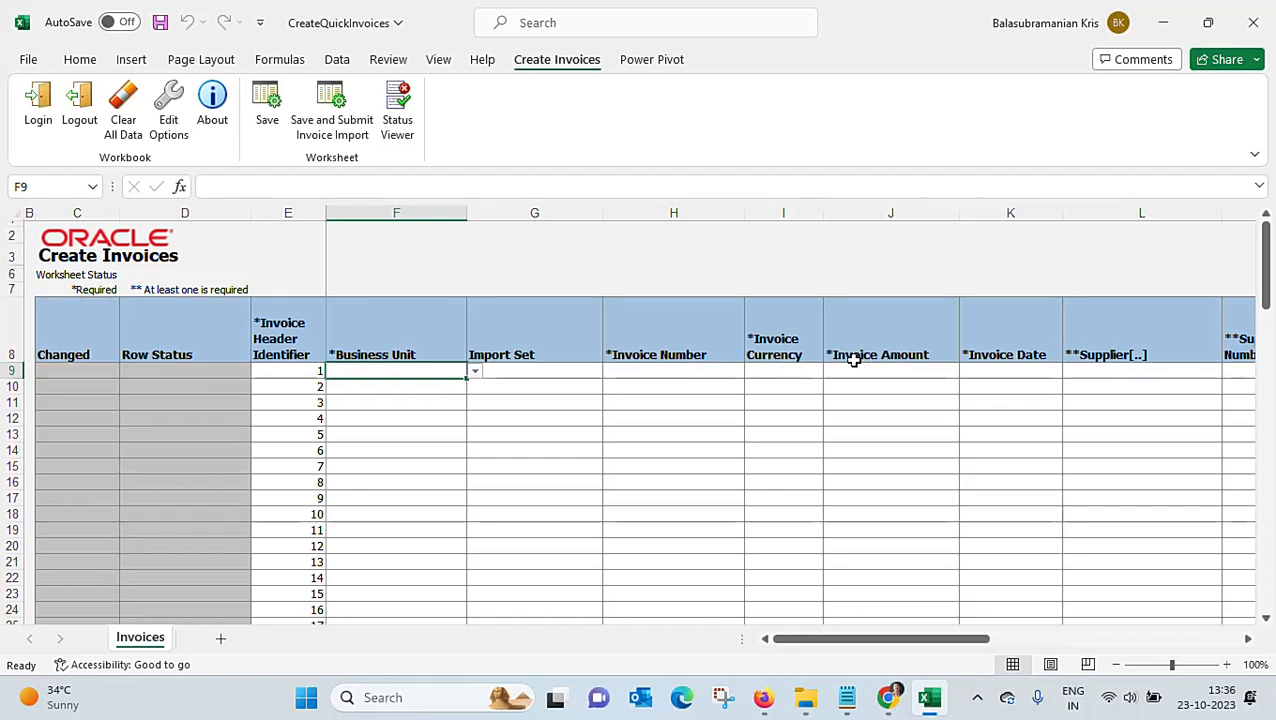
Examine the invoice header columns, the invoice line columns and the Invoice Header Identifier column of the Create Invoices sheet.
click(396, 352)
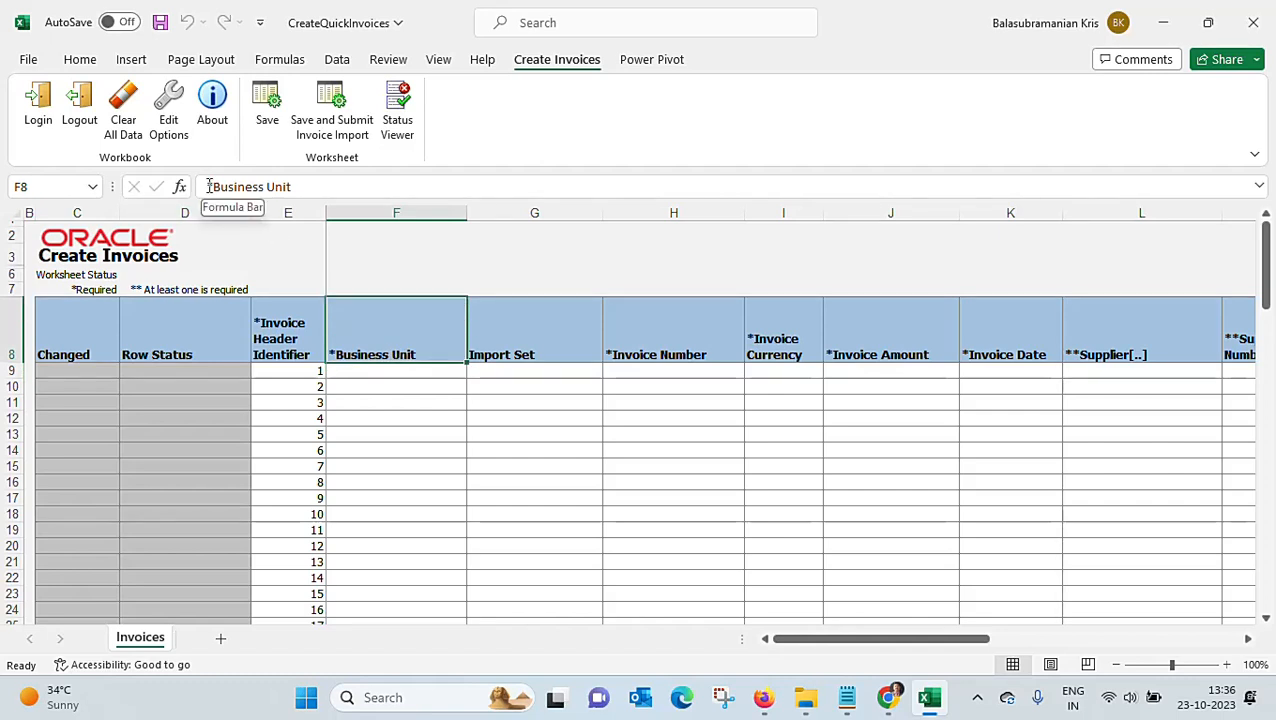
drag(938, 644, 1010, 658)
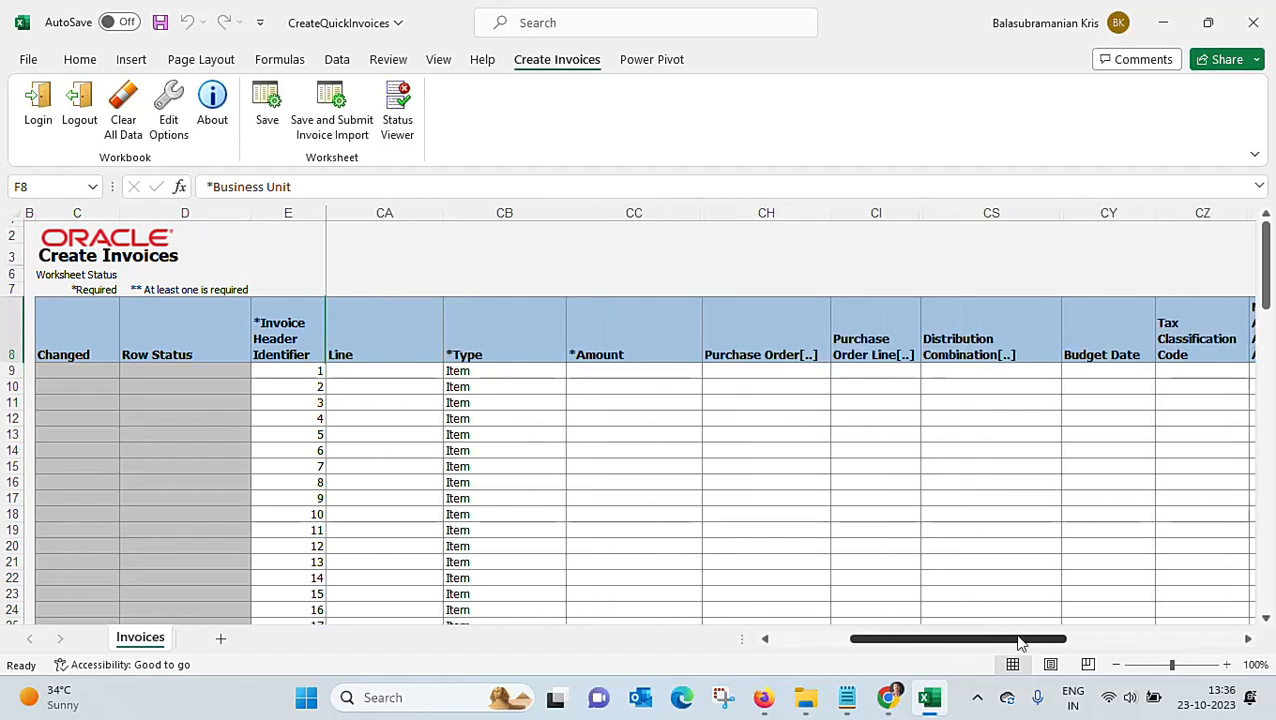
click(373, 360)
click(298, 357)
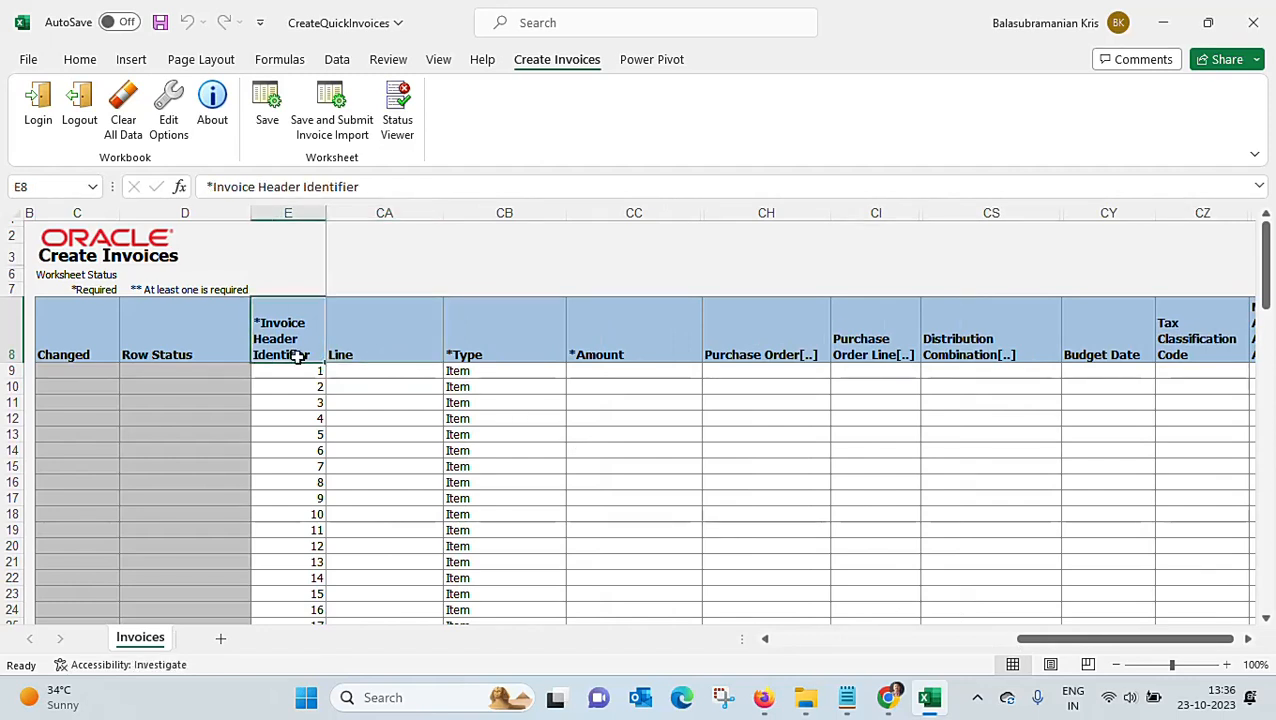
key(Down)
key(Down)
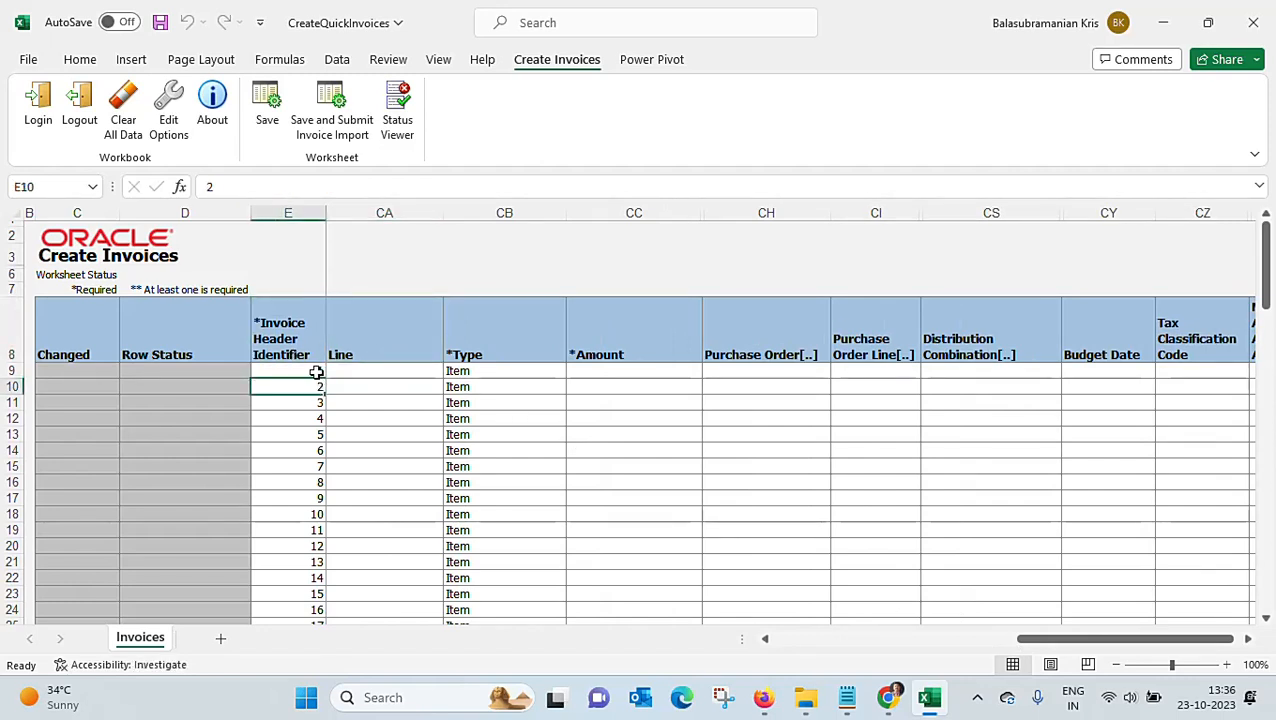
click(397, 376)
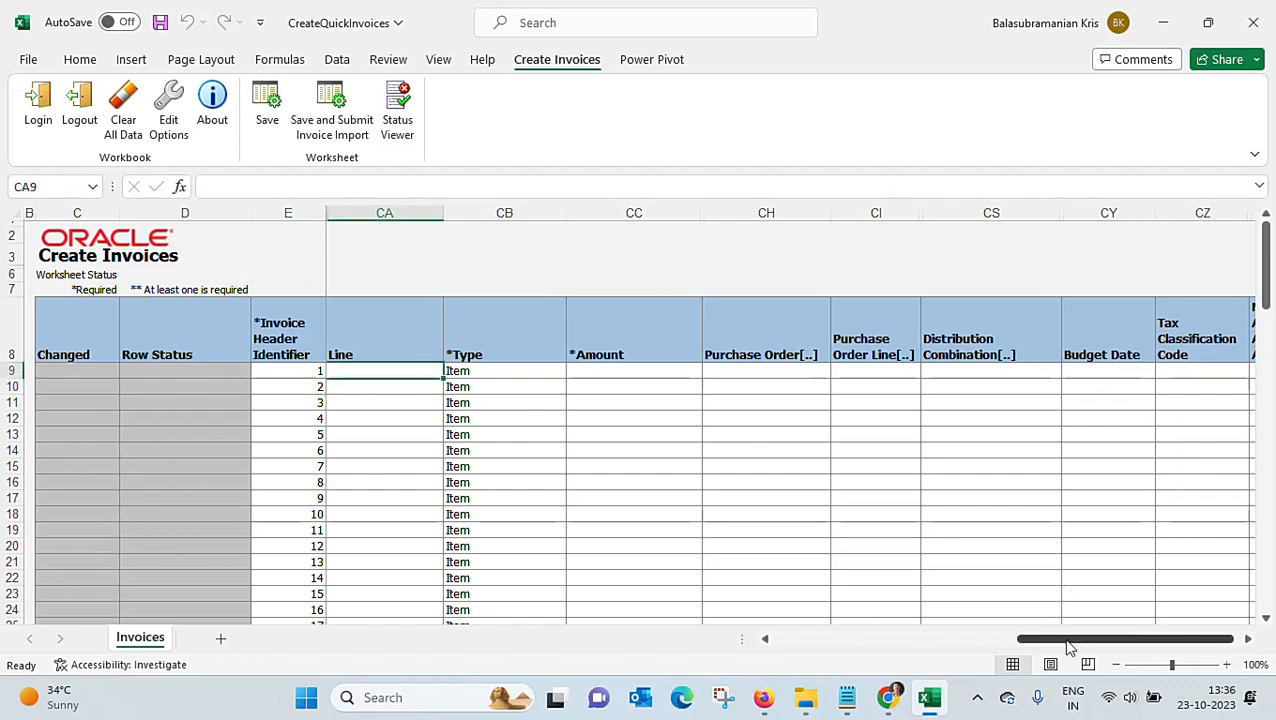
drag(1065, 640, 822, 640)
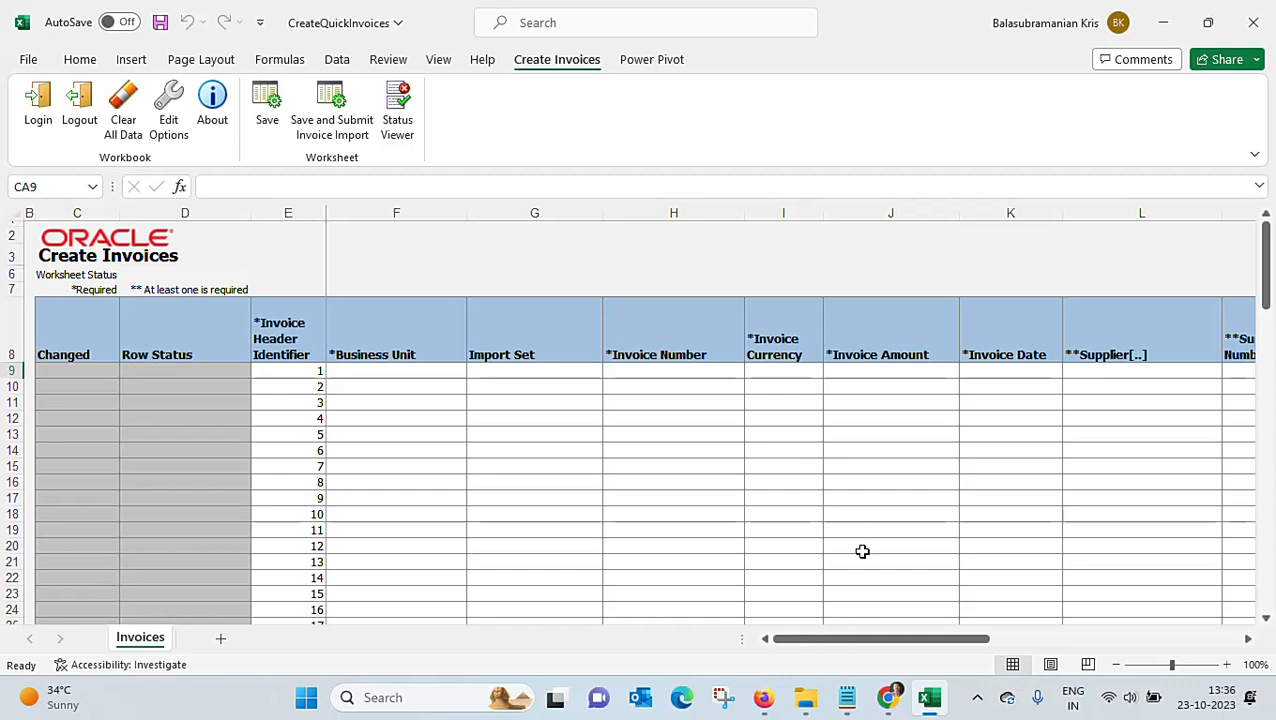
Set the Business Unit of the first invoice row to US1 Business Unit.
click(398, 373)
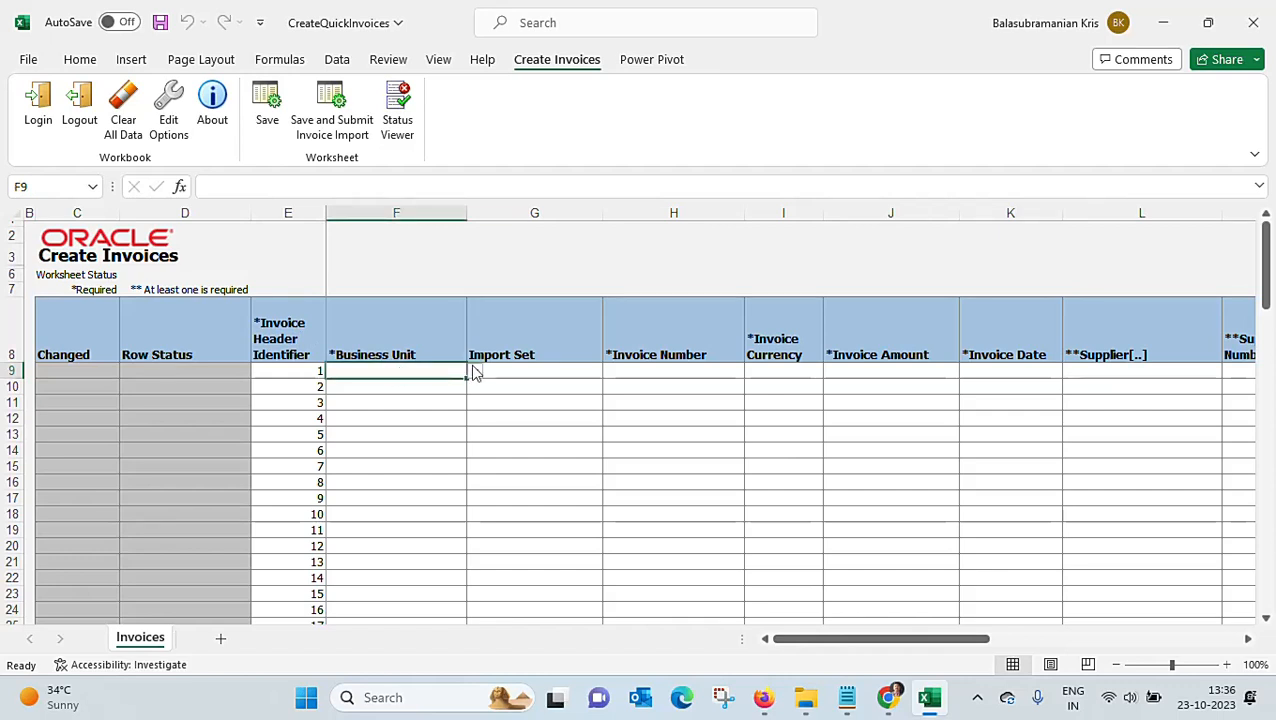
click(474, 372)
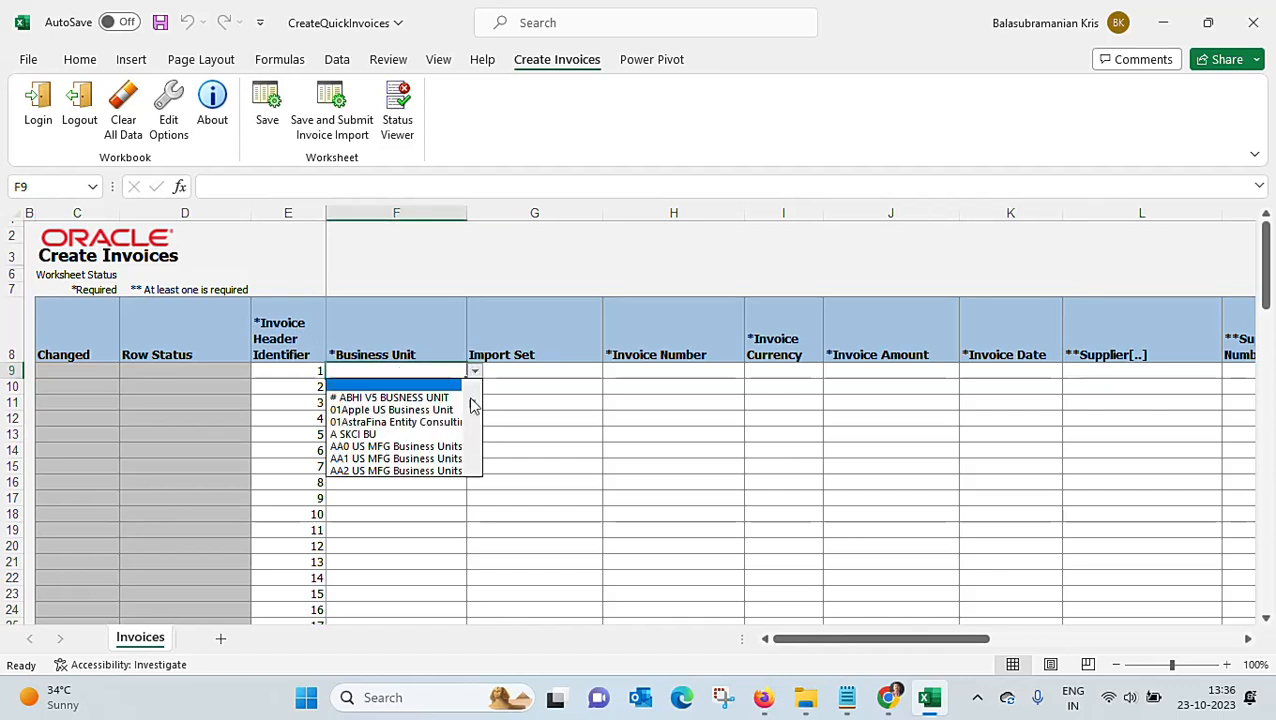
scroll(474, 405, down, 2)
drag(476, 413, 476, 446)
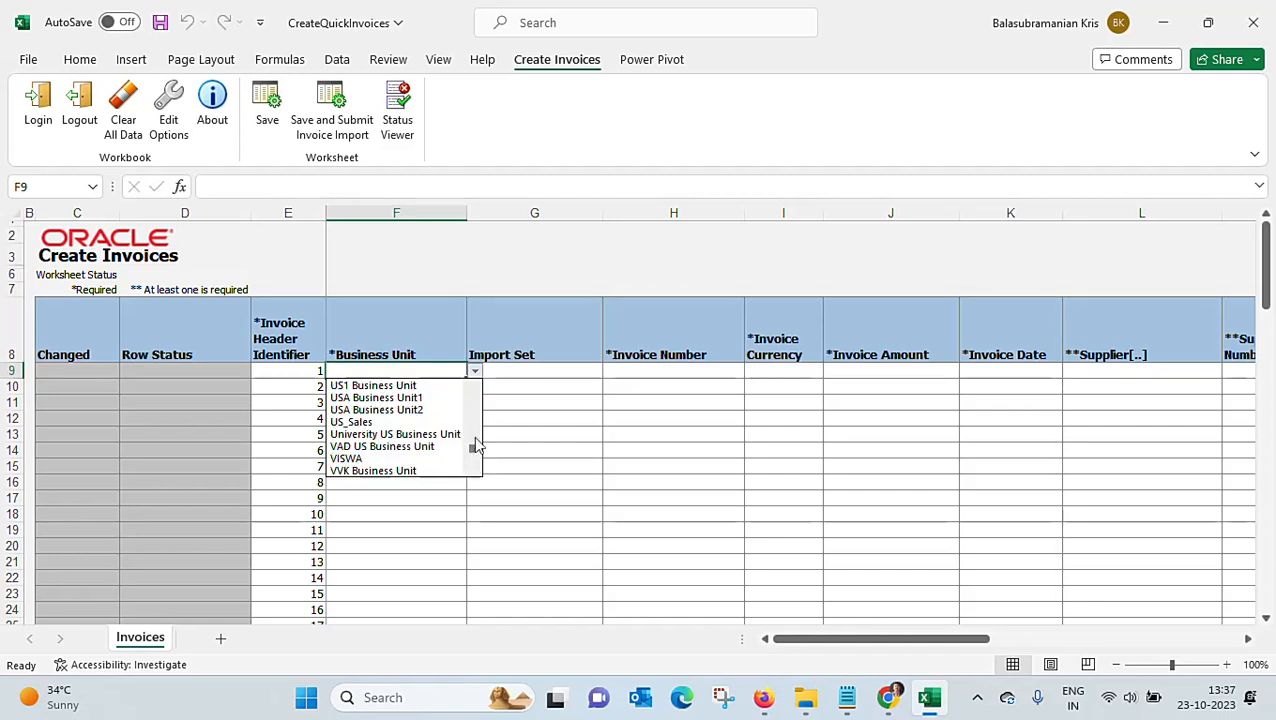
click(380, 385)
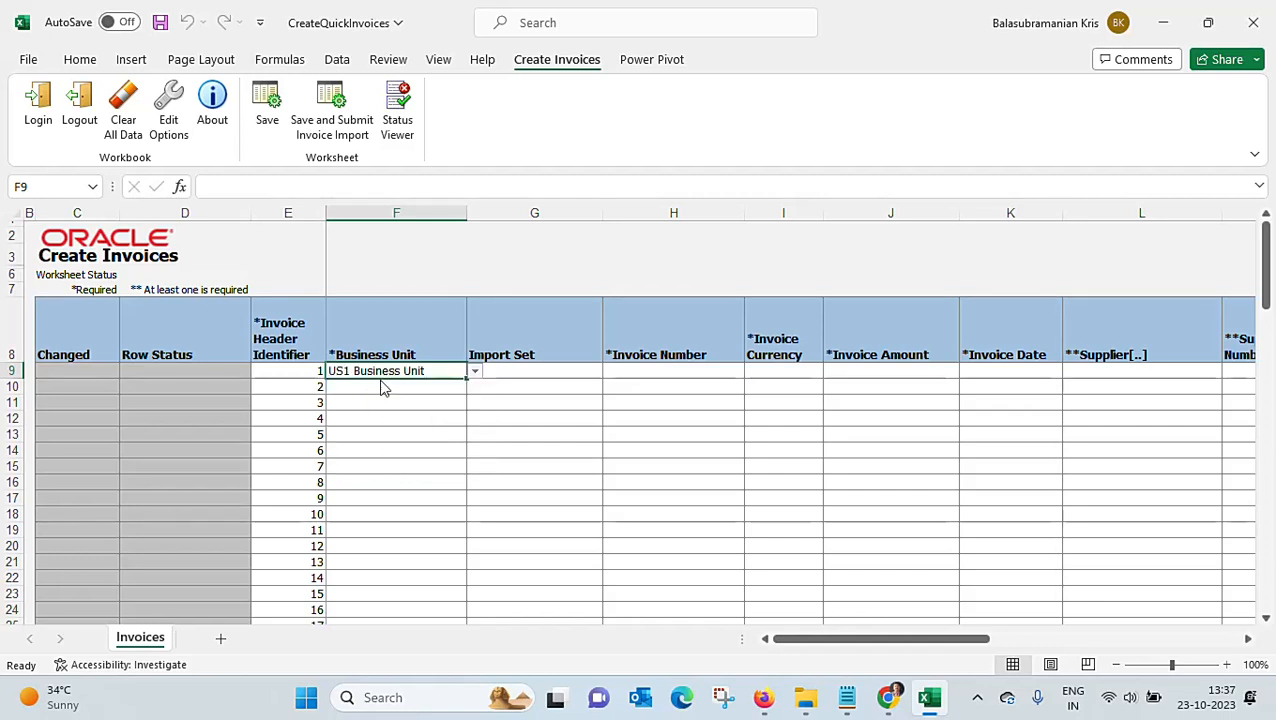
Enter ImportInvoice_1001 as the Invoice Number in the first invoice row.
click(655, 371)
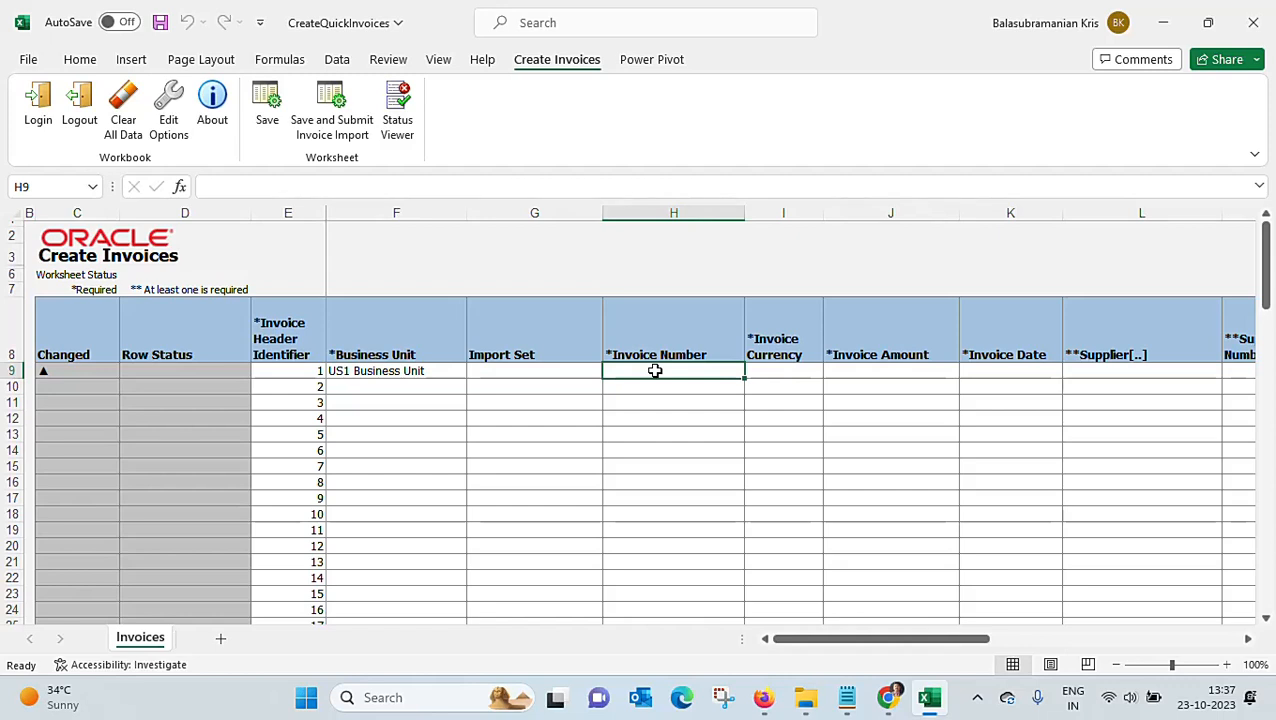
text(ImportI)
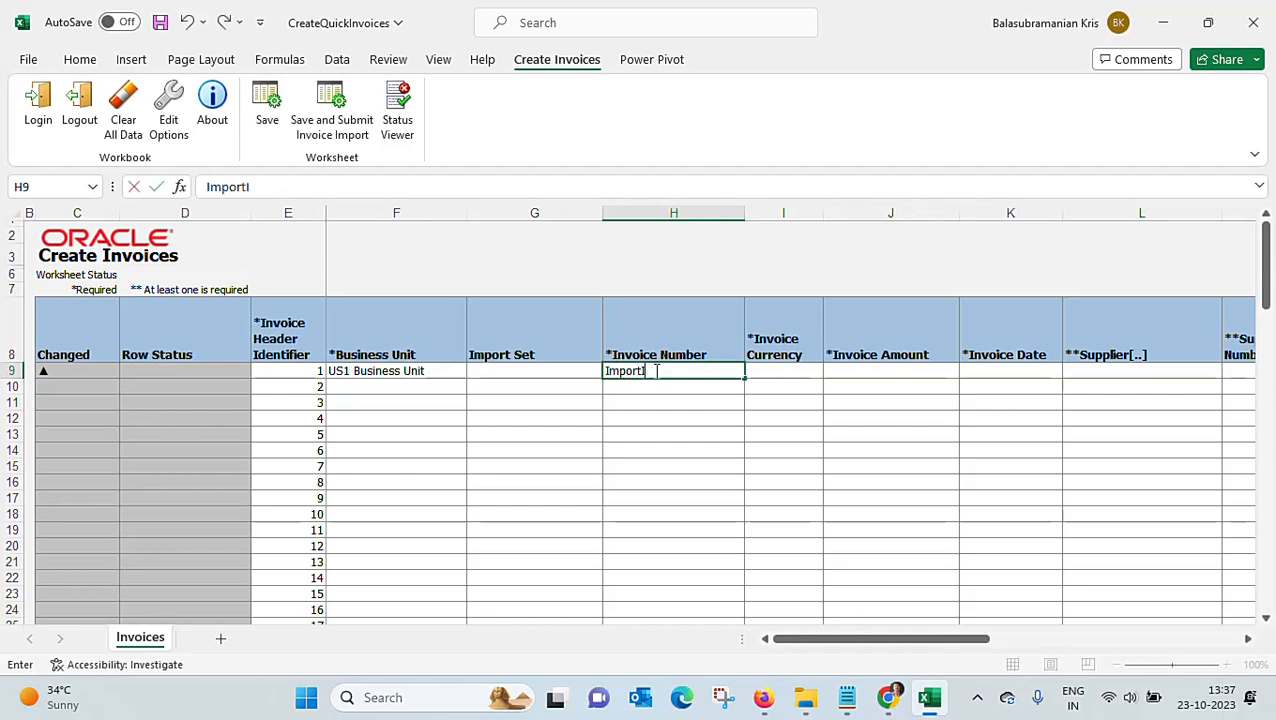
text(nvoice_1001)
key(Tab)
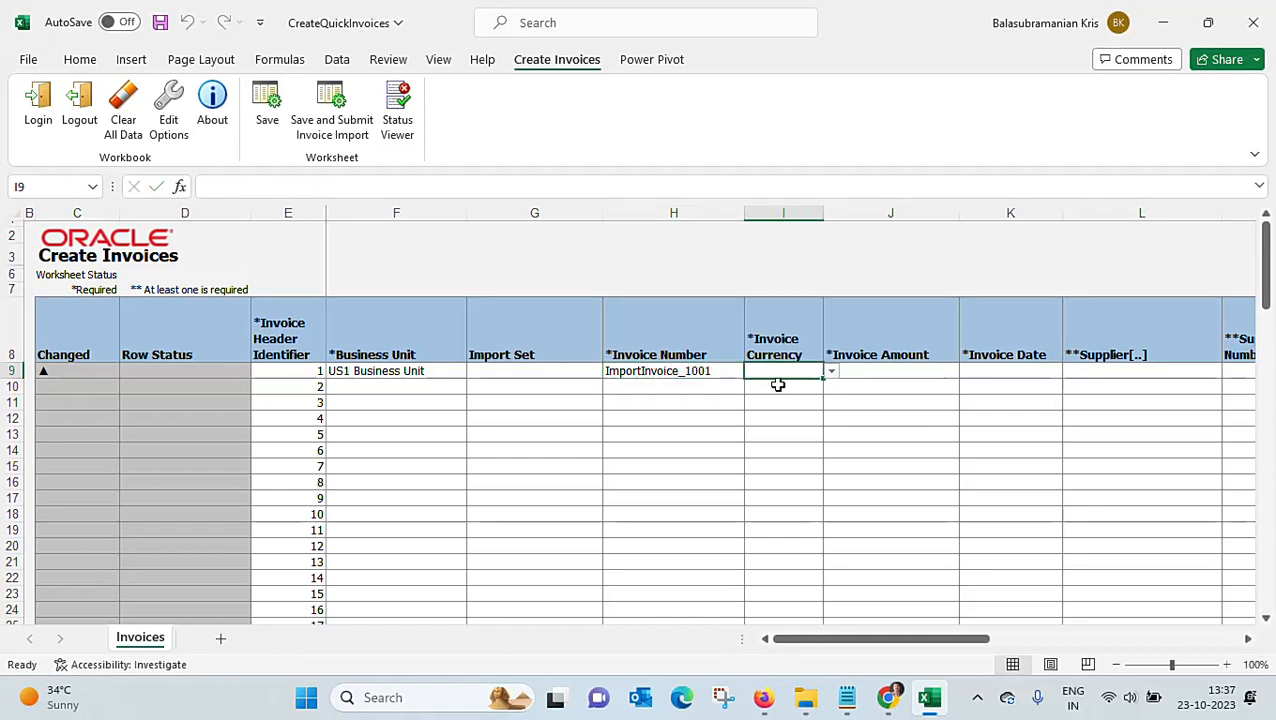
click(831, 372)
click(832, 446)
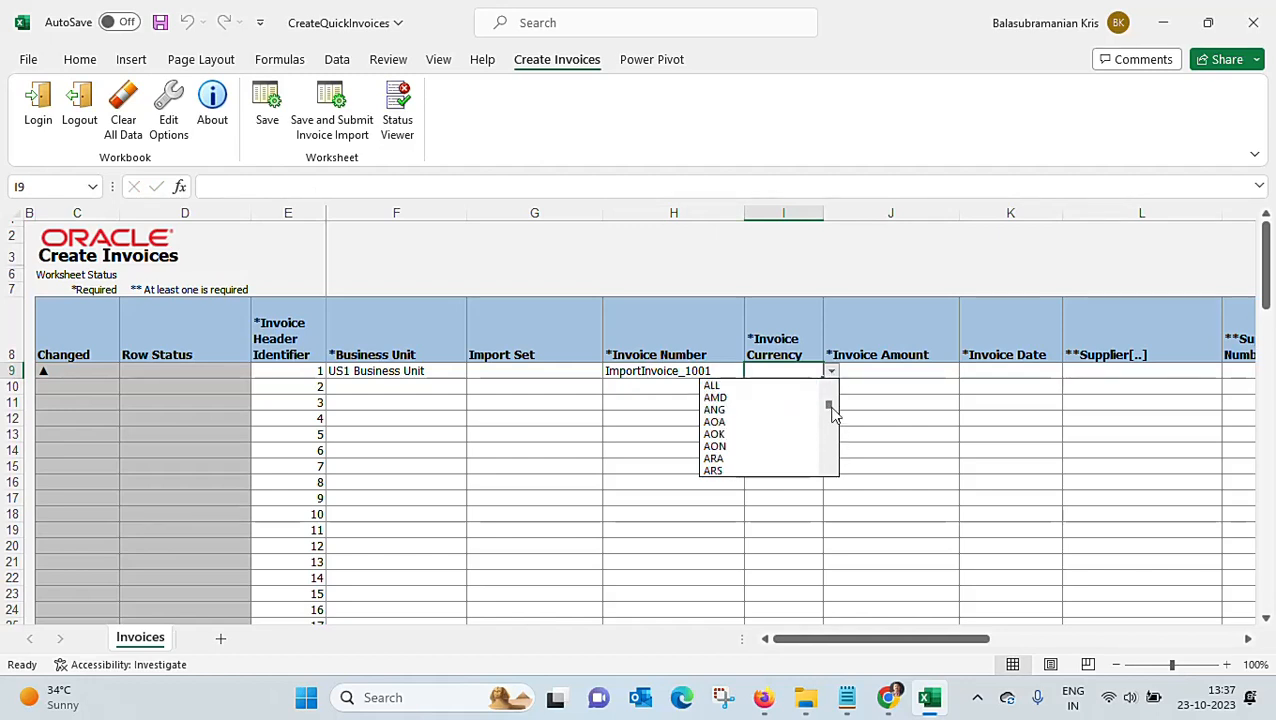
drag(830, 406, 832, 453)
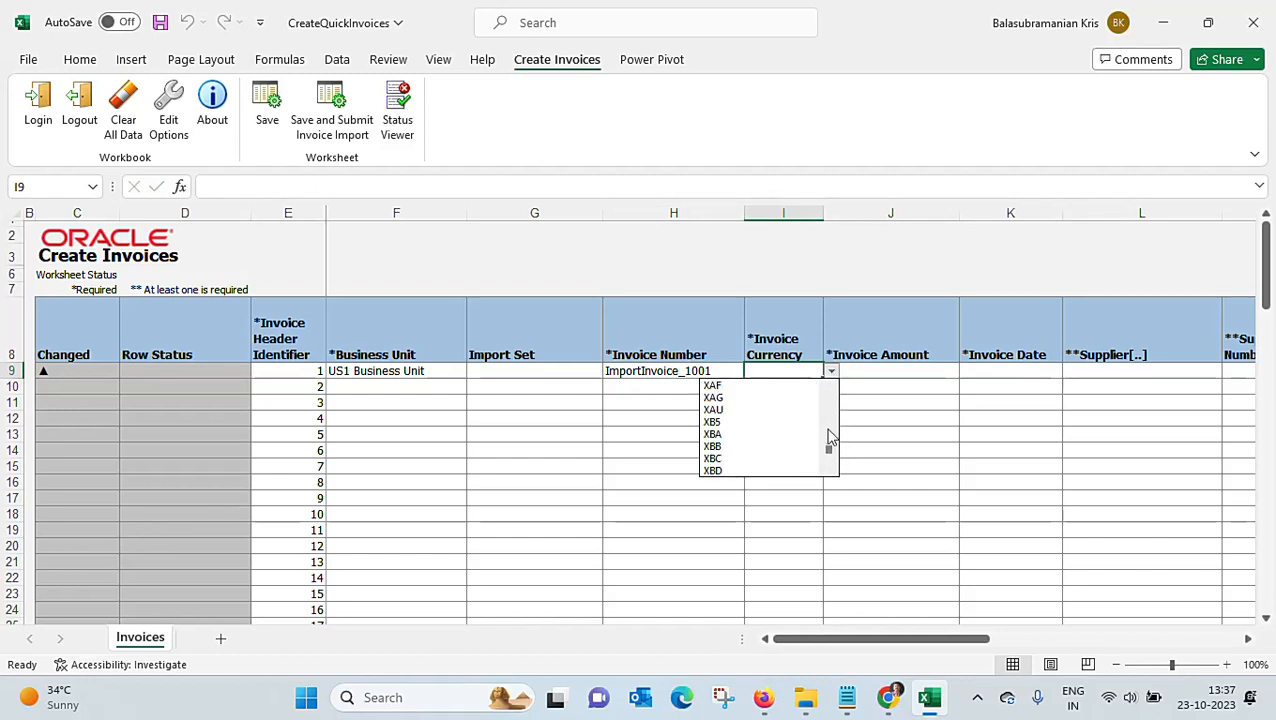
click(828, 437)
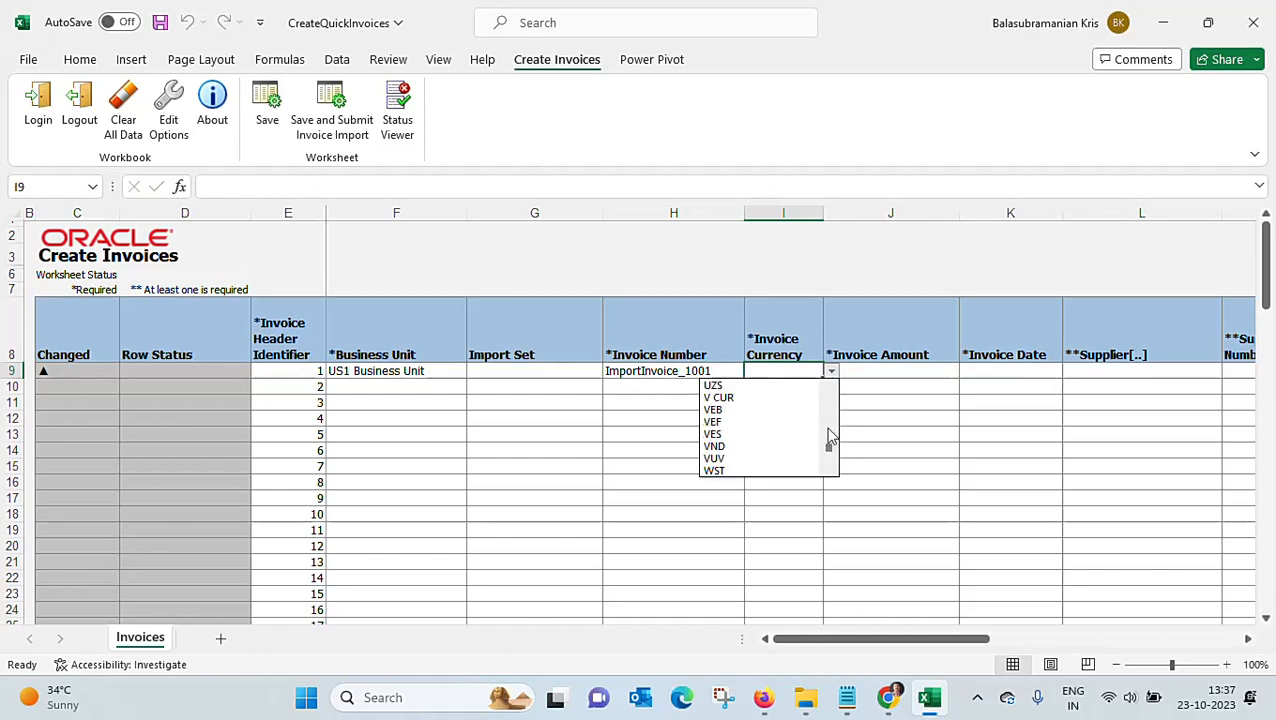
click(832, 373)
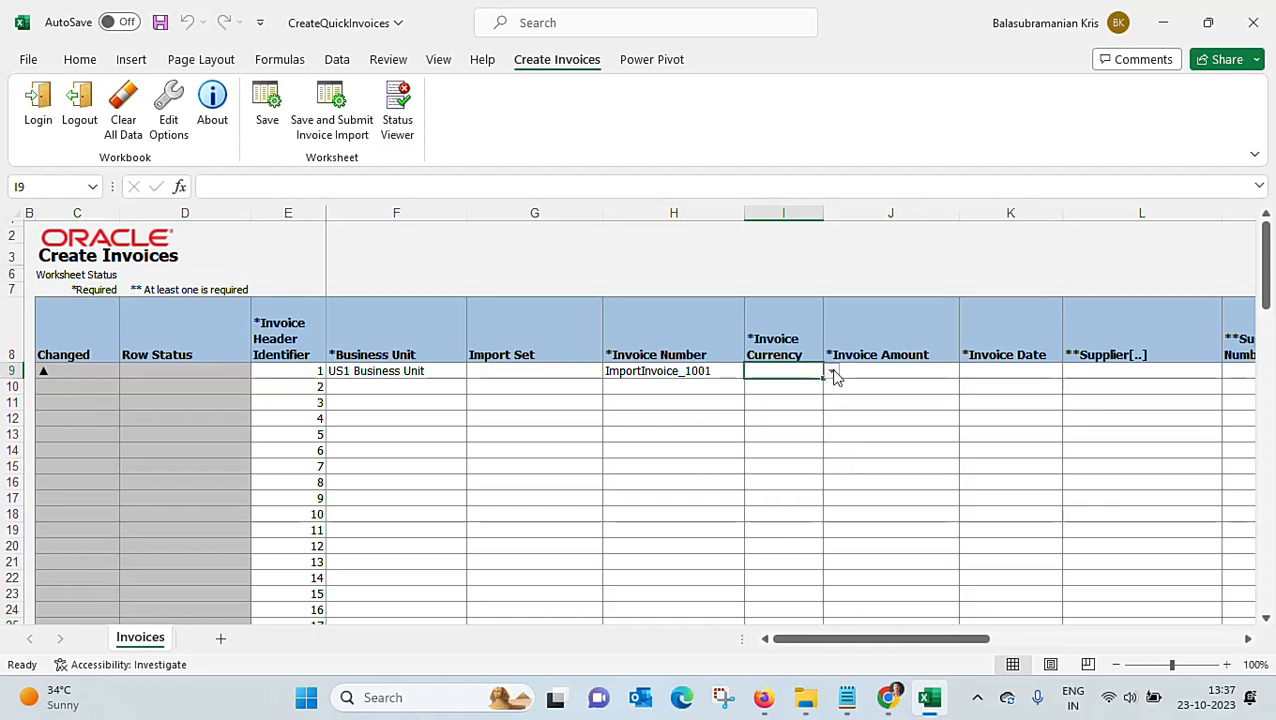
Set the Invoice Currency of the first invoice row to USD.
click(831, 372)
click(832, 458)
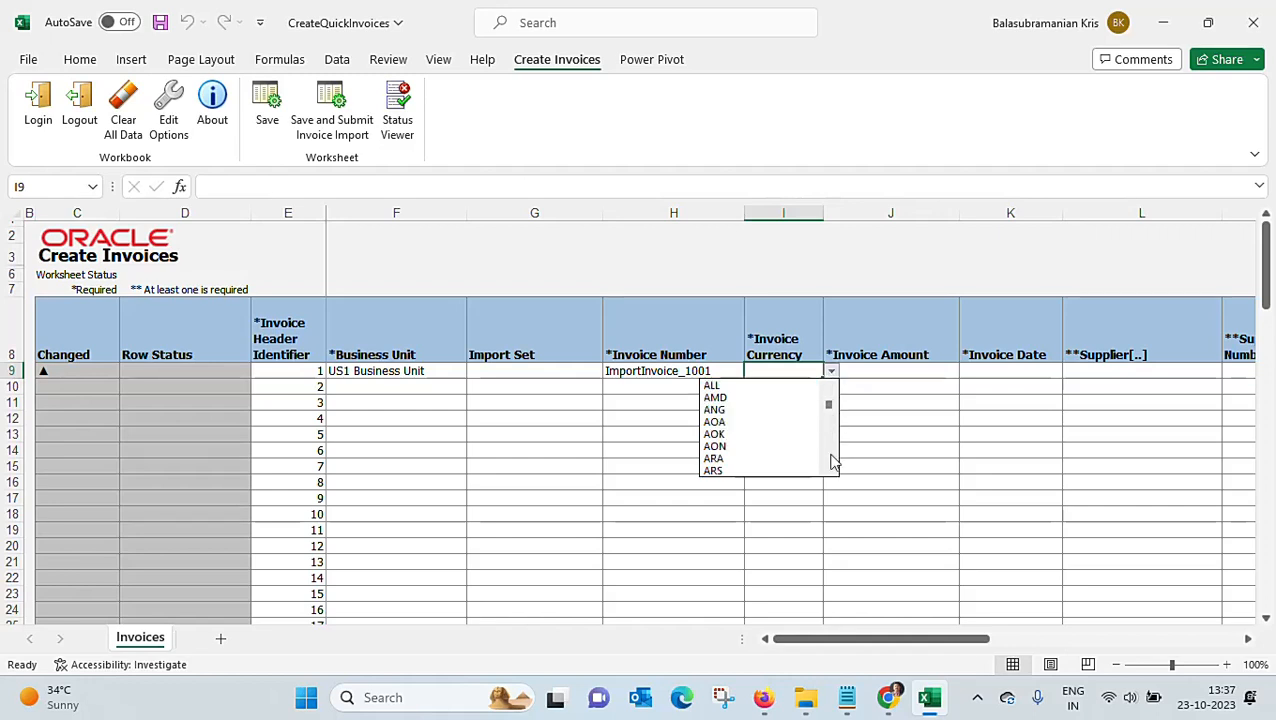
click(832, 458)
click(832, 458)
click(832, 458)
click(832, 460)
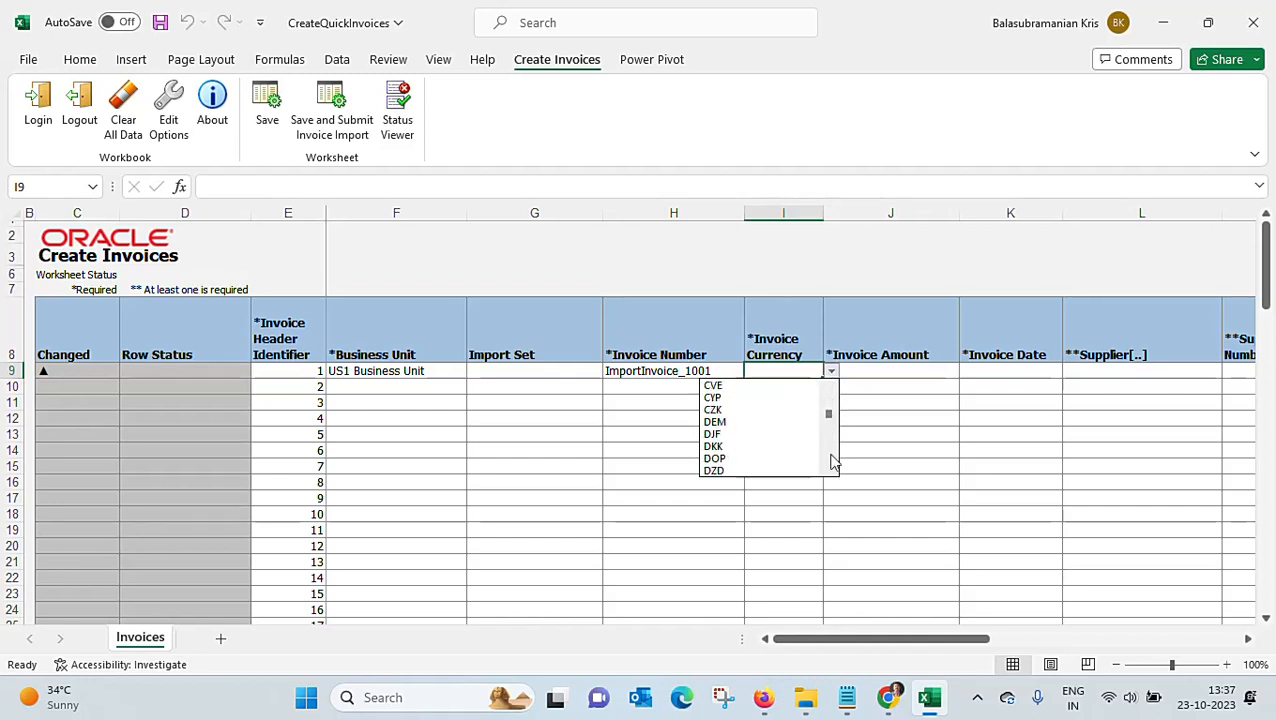
click(832, 460)
click(832, 460)
click(832, 460)
click(832, 460)
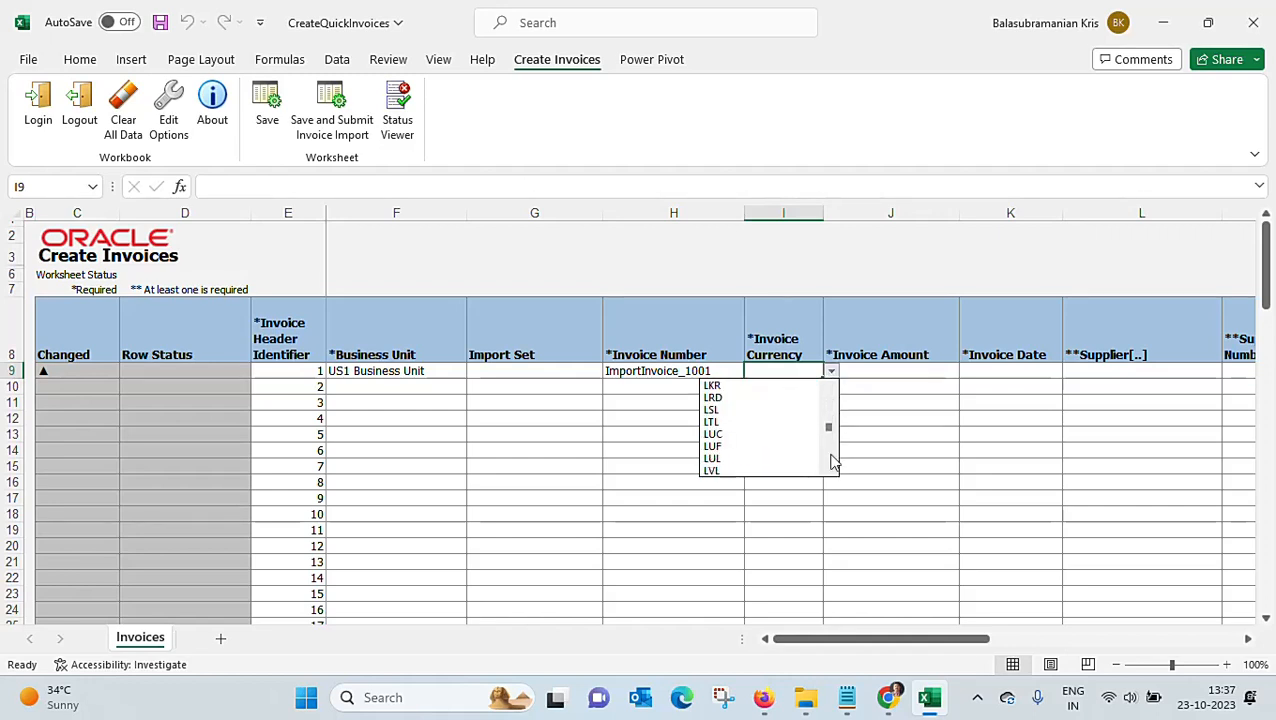
click(832, 460)
click(832, 460)
click(832, 460)
click(832, 460)
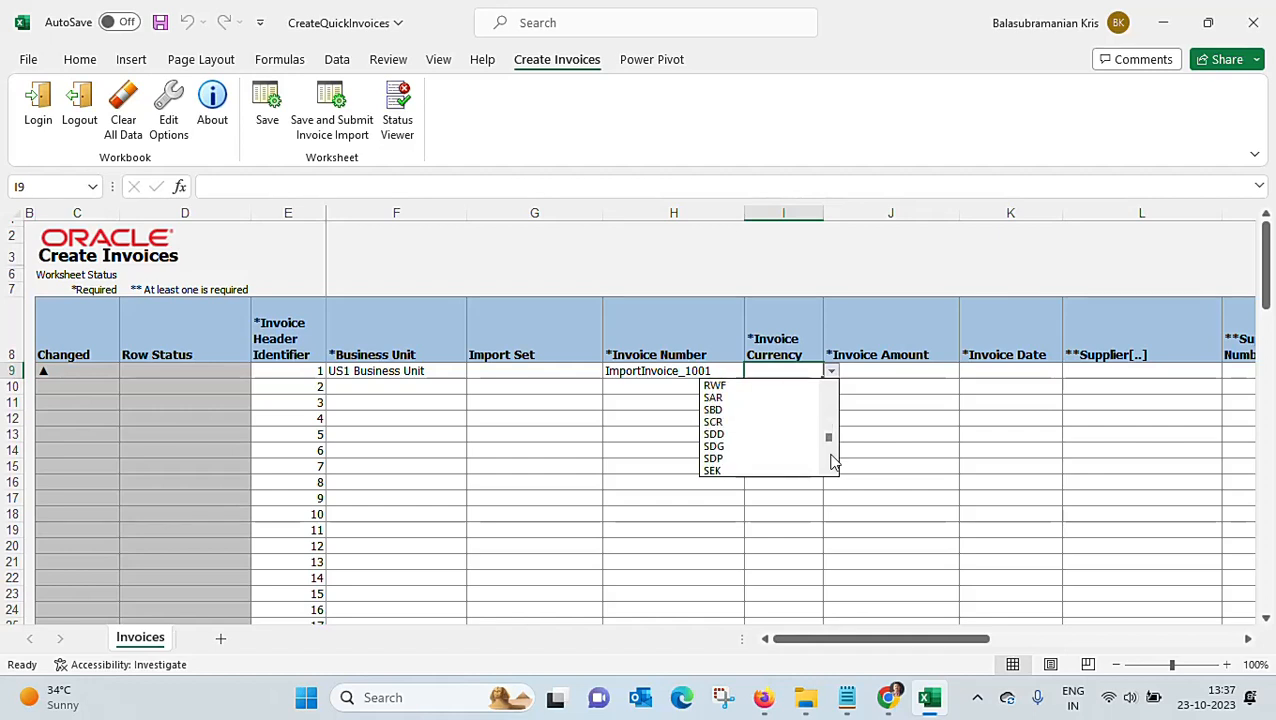
click(832, 460)
click(832, 460)
click(832, 460)
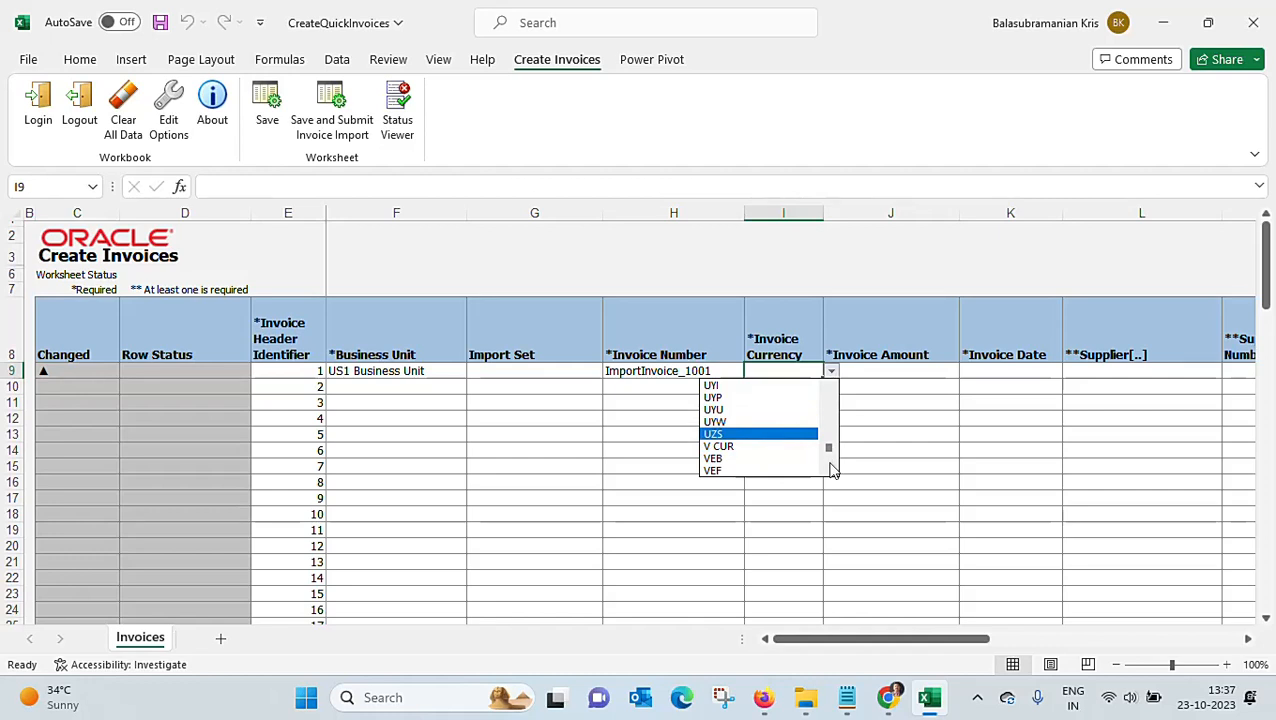
click(832, 408)
click(832, 408)
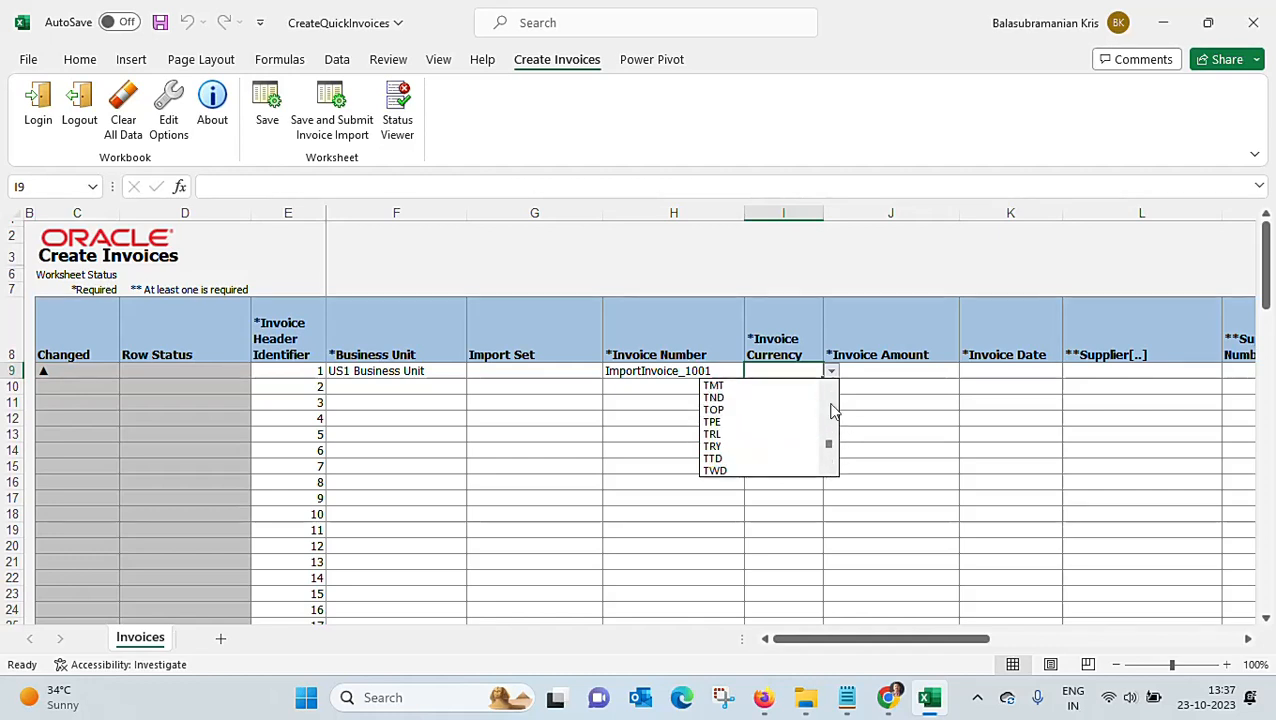
click(832, 468)
click(832, 468)
click(832, 468)
click(832, 468)
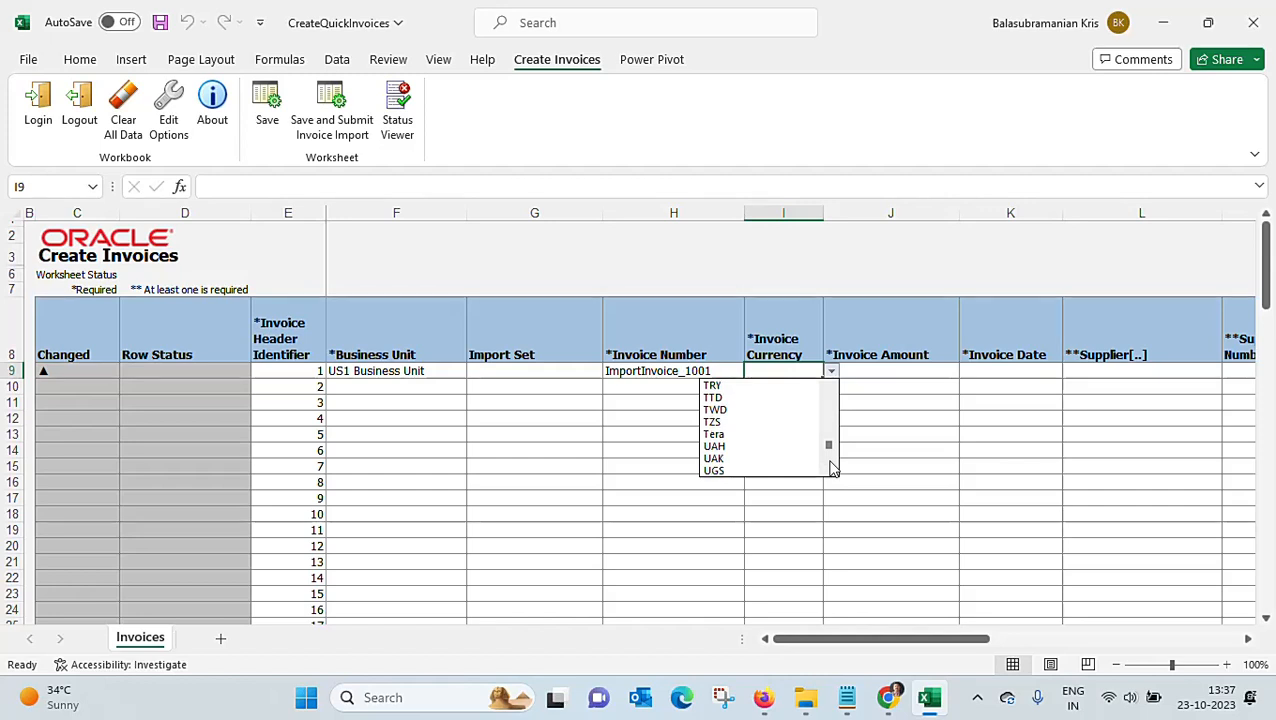
click(832, 468)
click(832, 468)
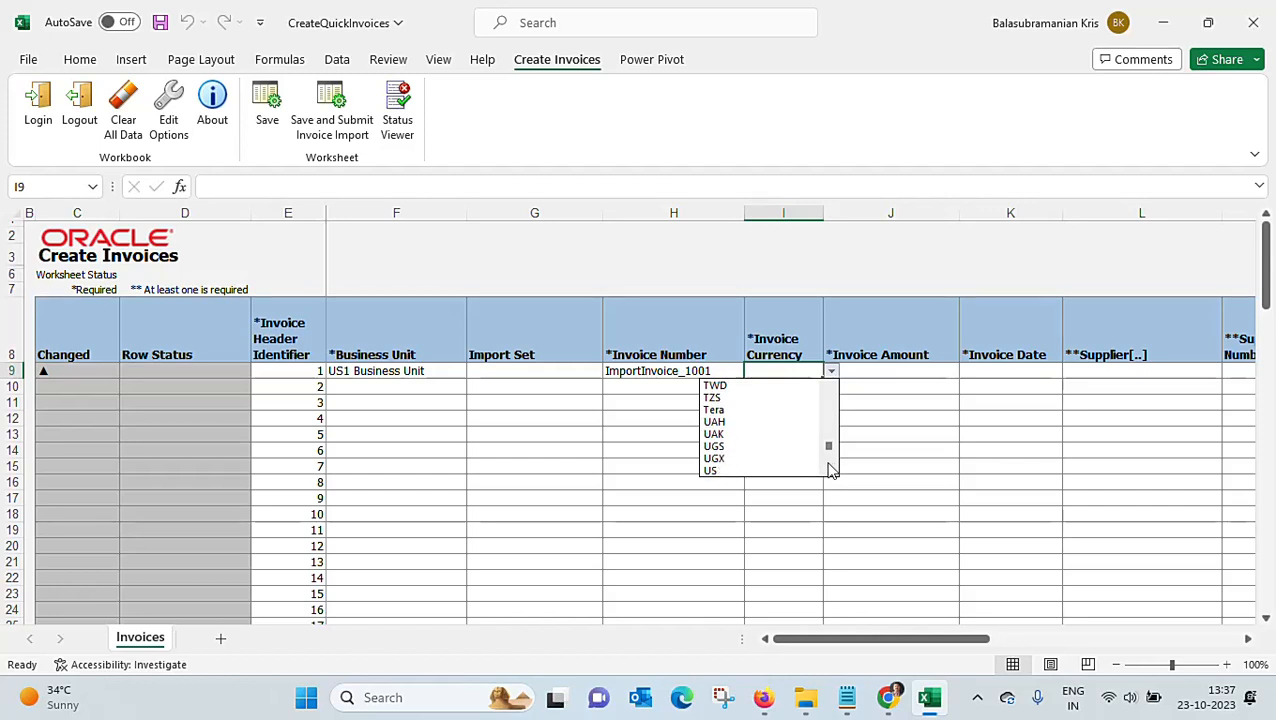
click(832, 468)
click(740, 473)
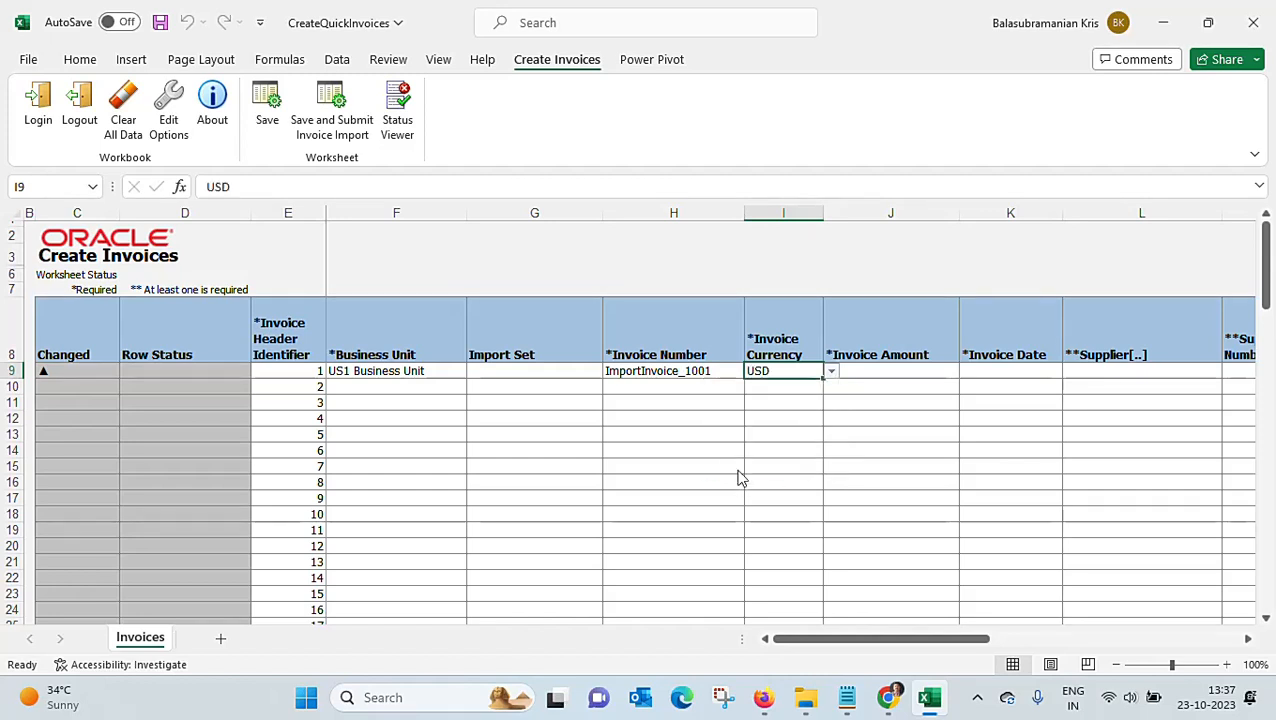
Enter an Invoice Amount of 2000 and an Invoice Date of 01-10-2023 in the first invoice row.
click(910, 372)
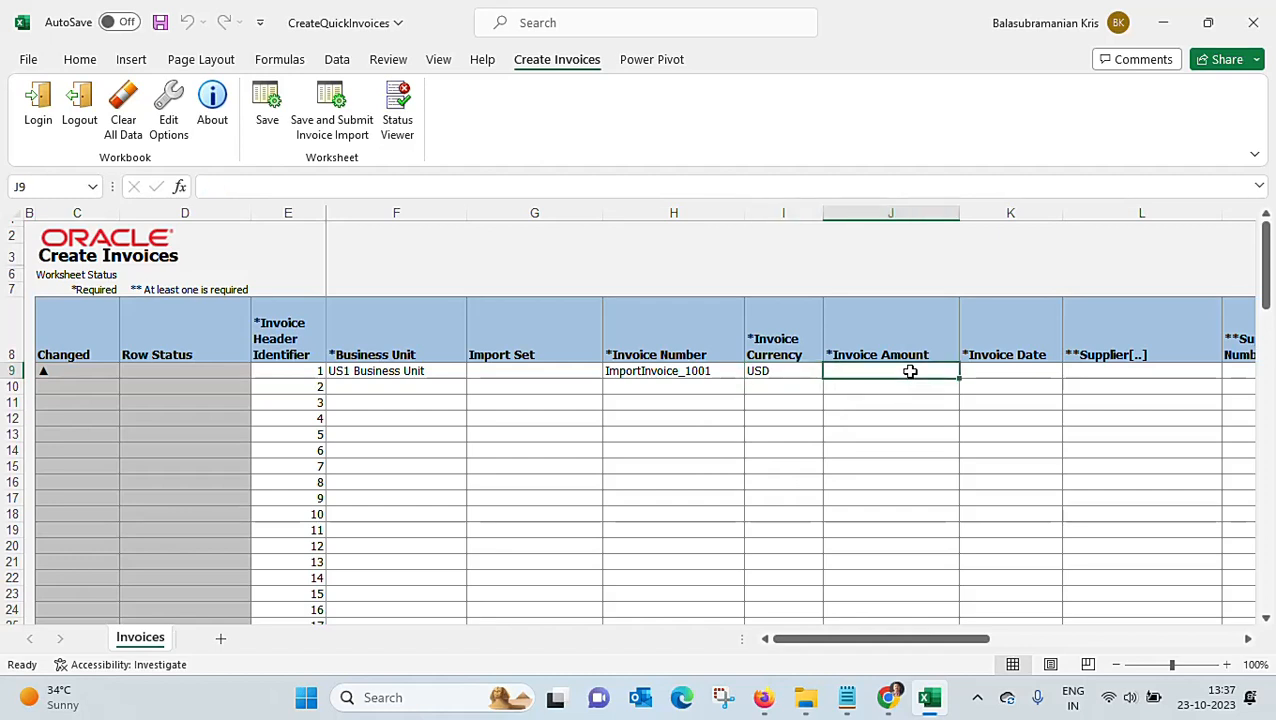
text(2,0)
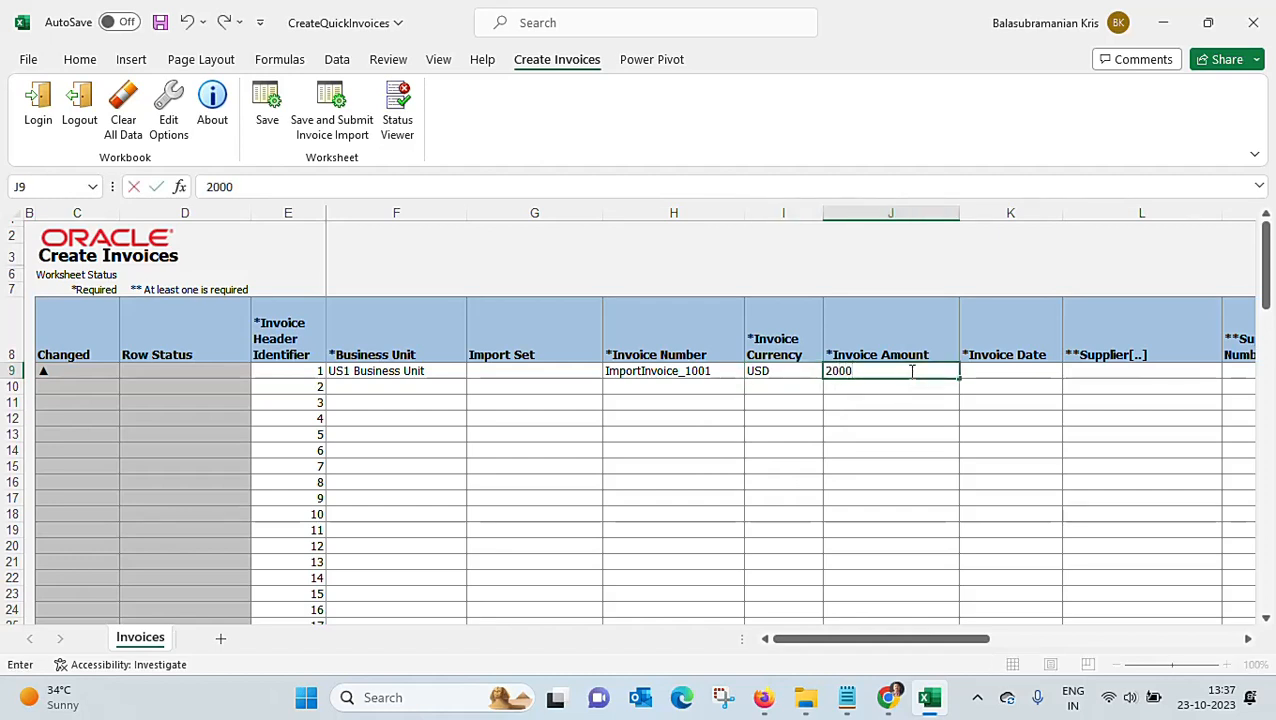
text(00)
key(Tab)
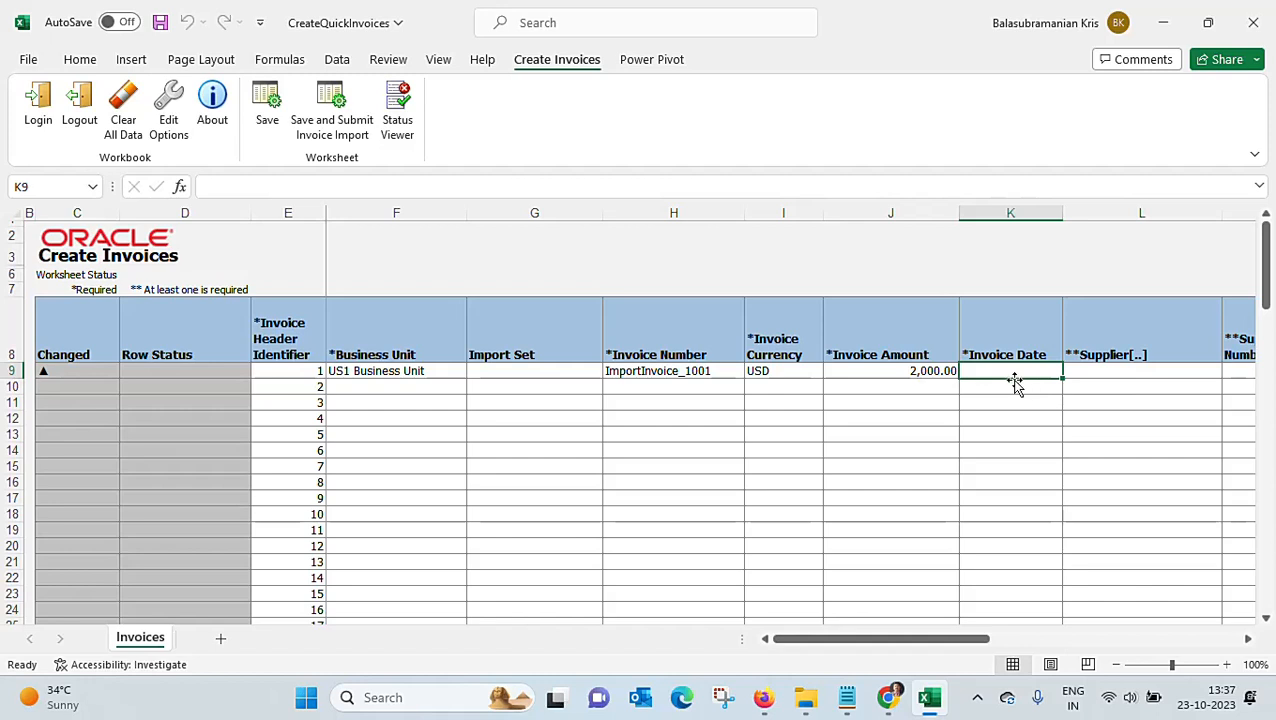
text(23)
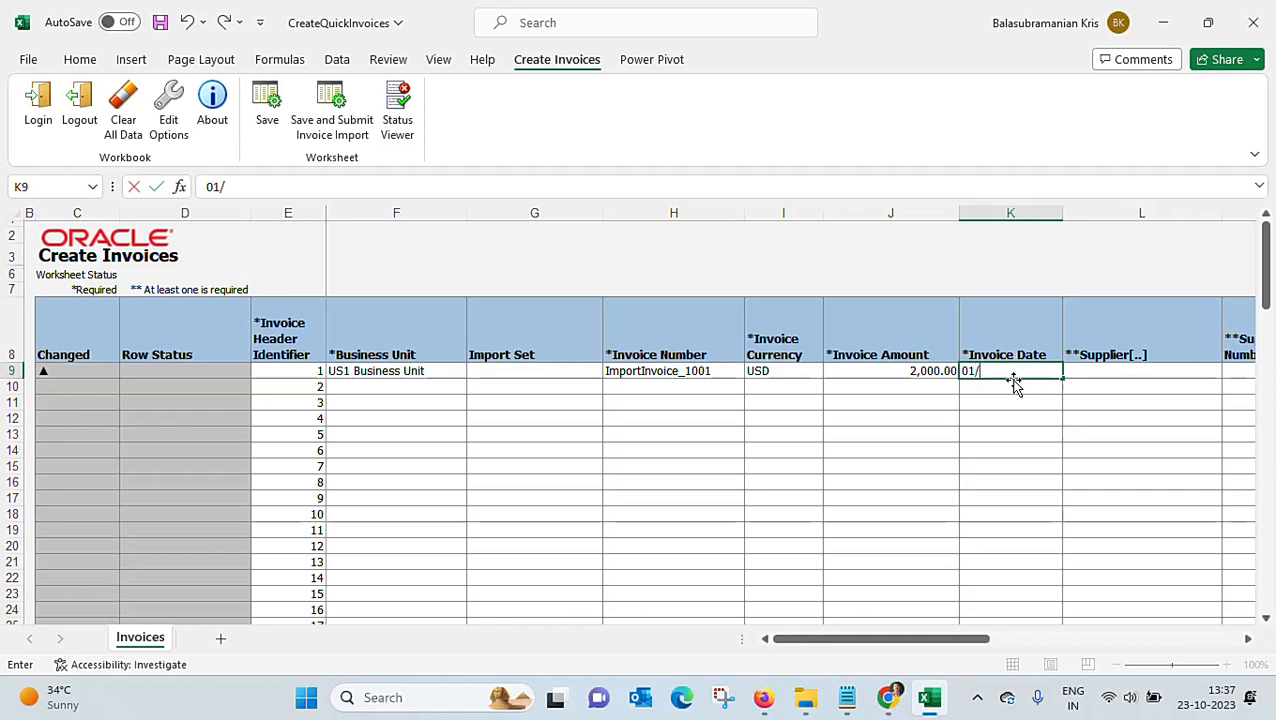
text(/10/2023)
key(Tab)
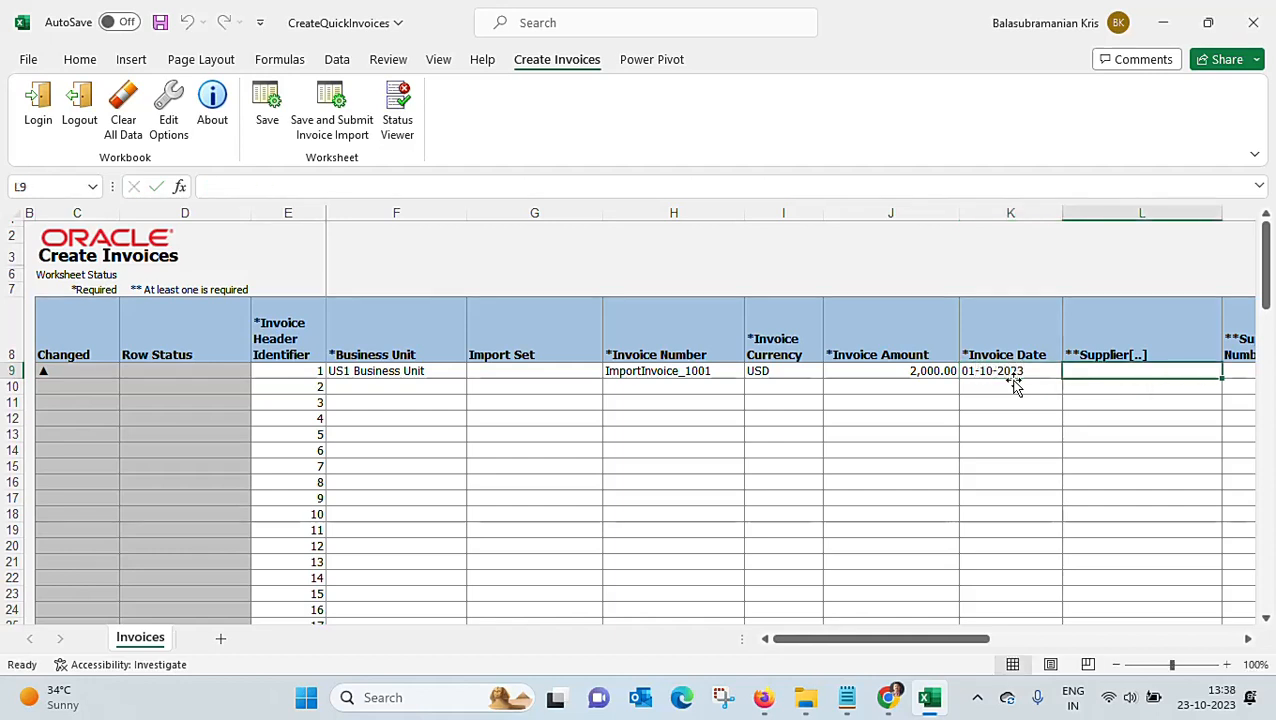
Search for suppliers starting with abc and assign ABC Consulting as the Supplier of the first invoice row.
click(1248, 638)
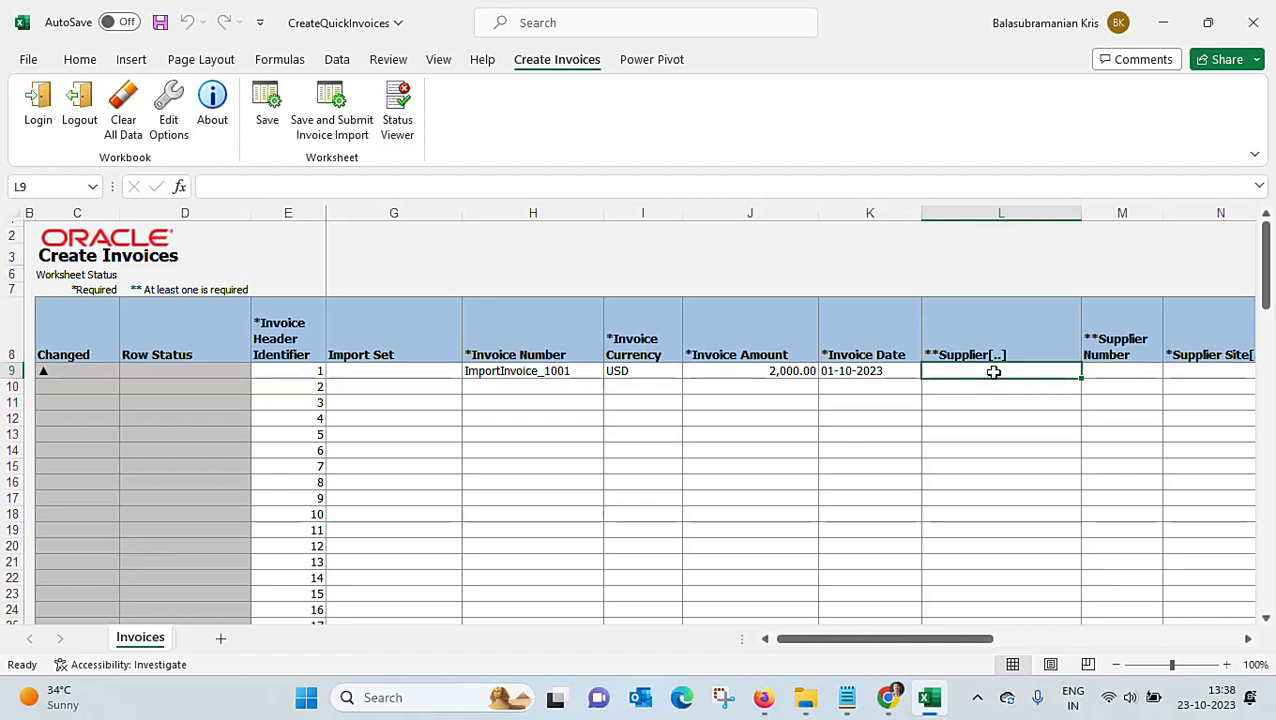
double_click(994, 371)
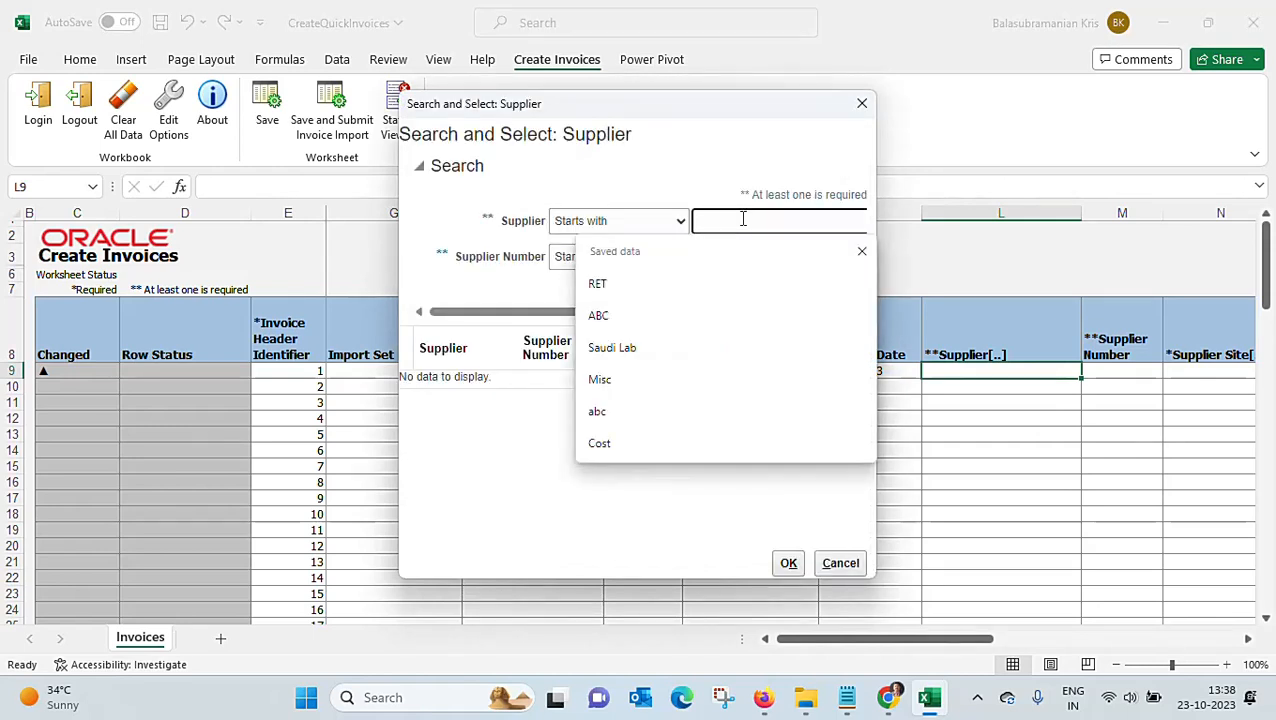
text(abc)
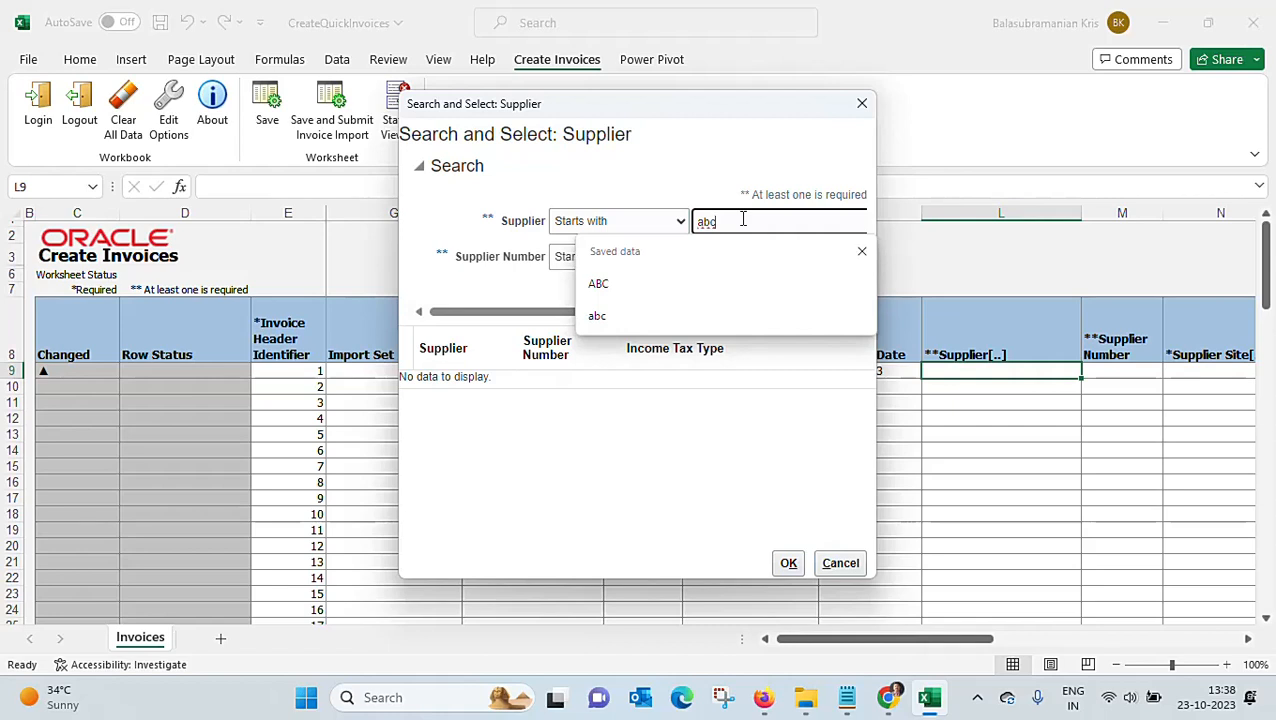
key(Return)
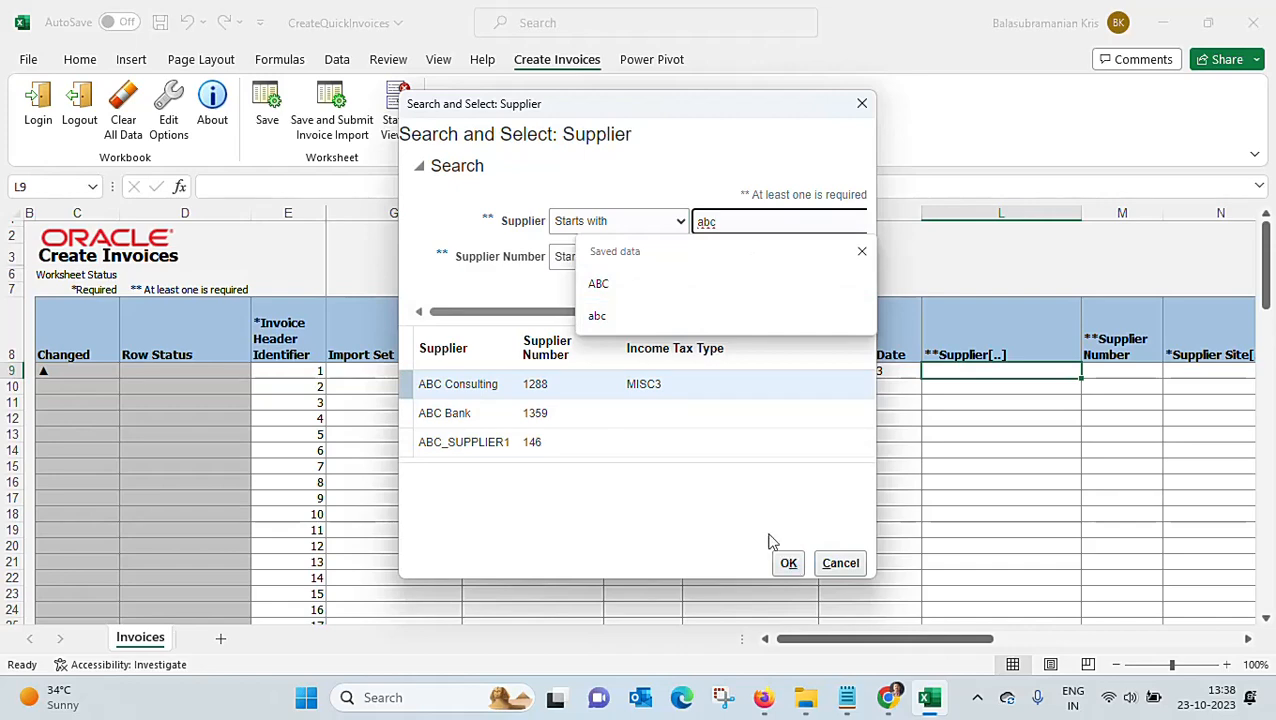
click(629, 397)
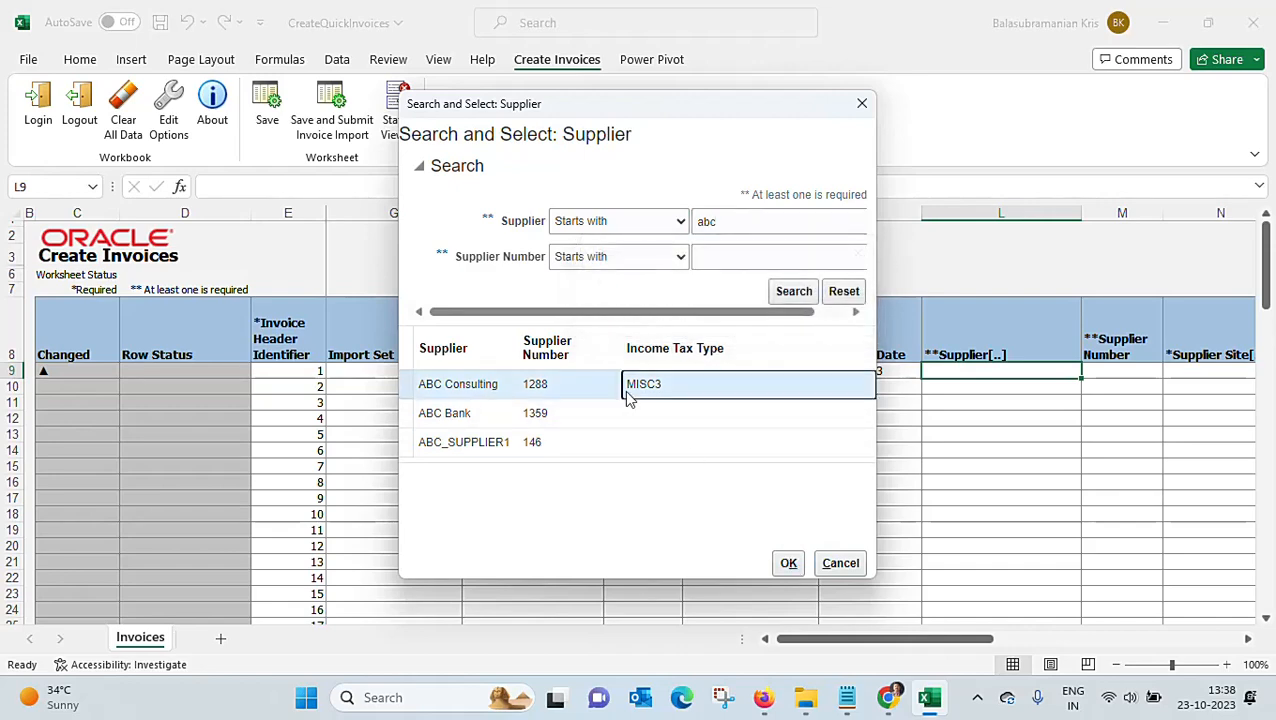
click(788, 562)
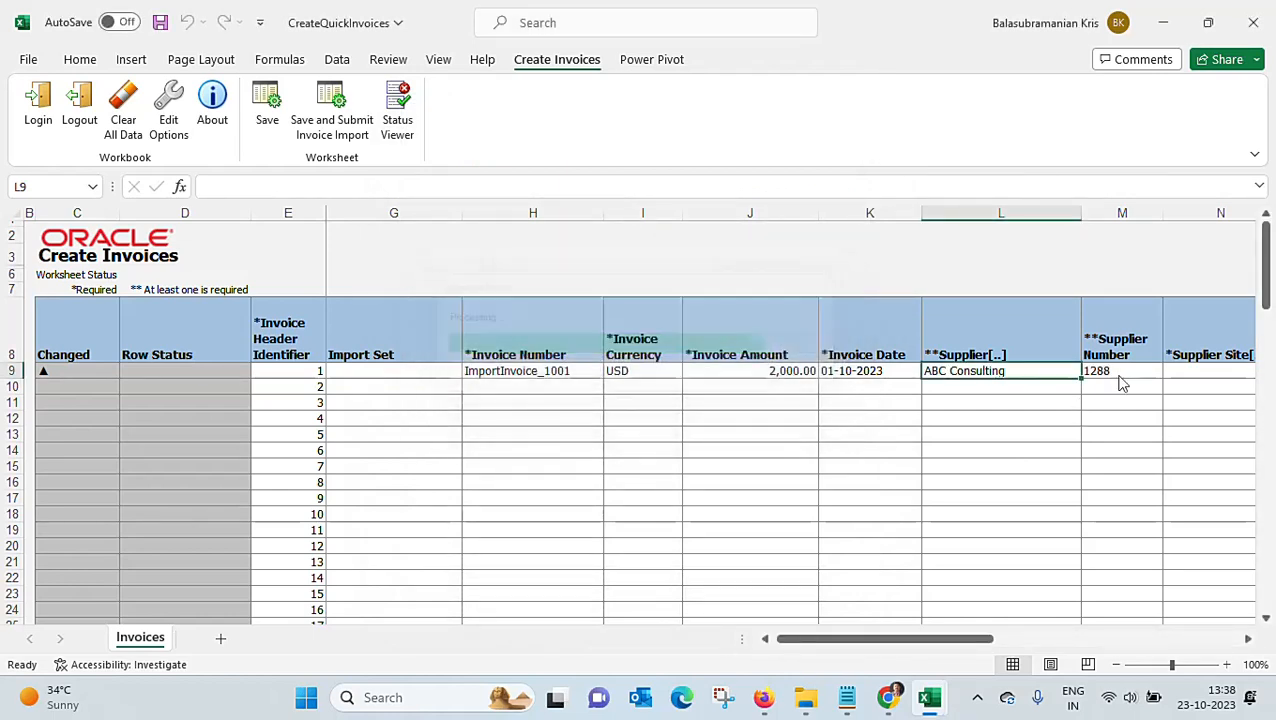
Search for supplier sites whose Supplier Site and Site Address are not blank, and assign ABC US1 to the first invoice row.
click(1248, 639)
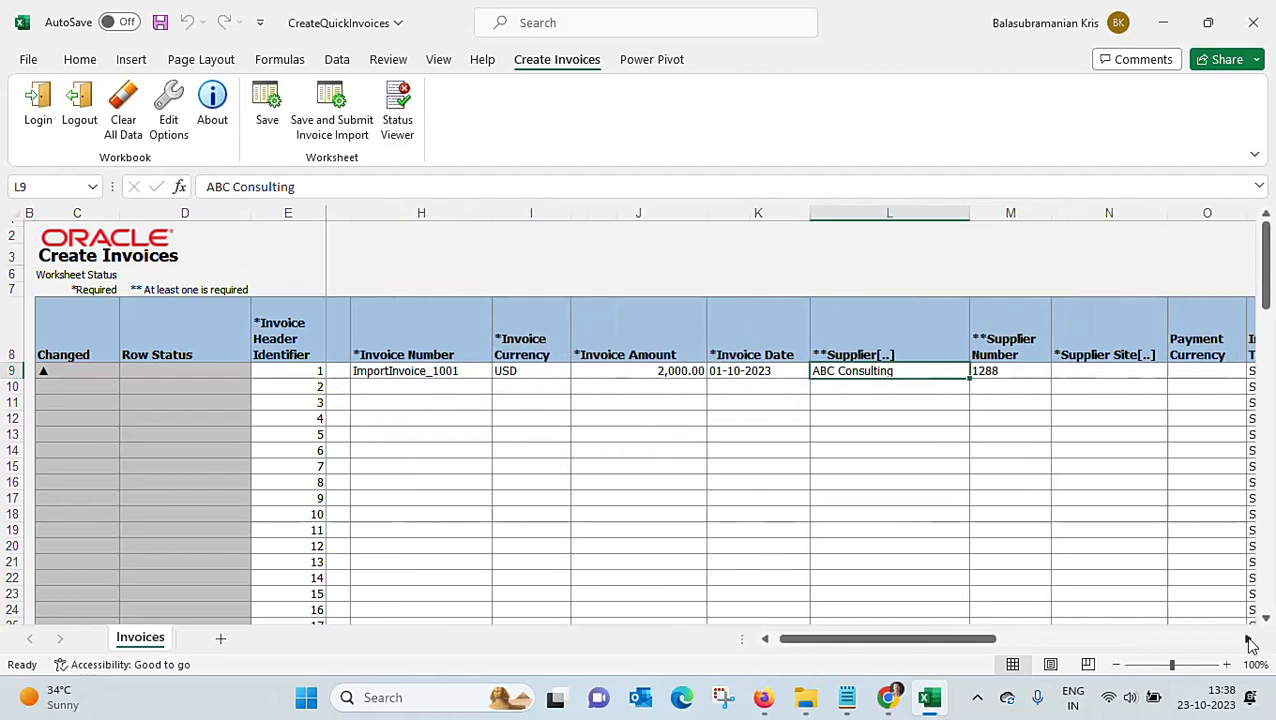
click(1248, 640)
click(1247, 640)
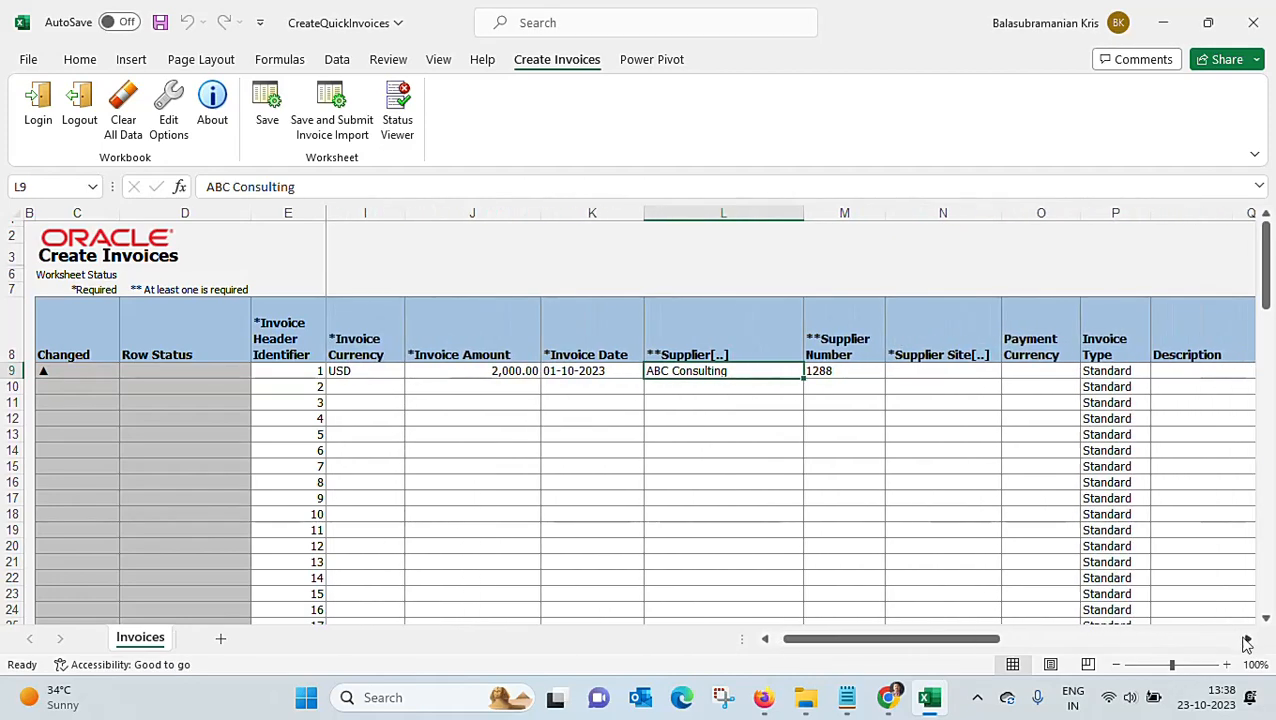
click(957, 374)
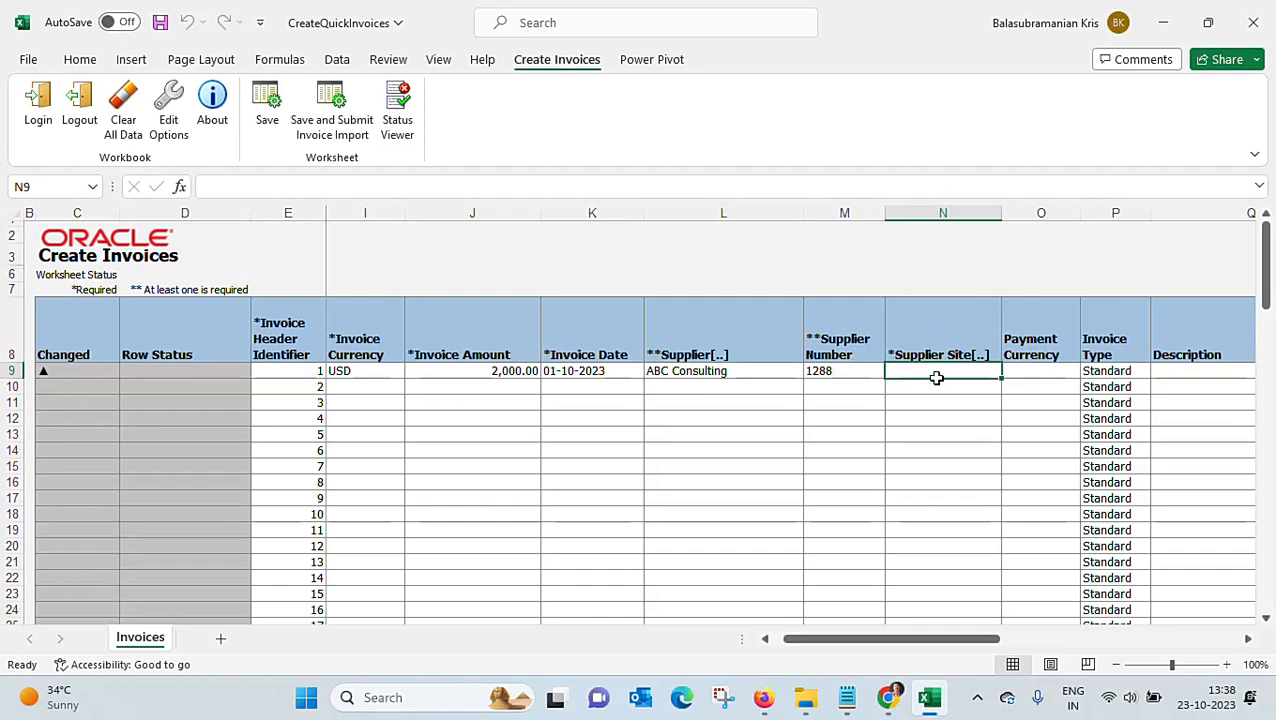
double_click(941, 369)
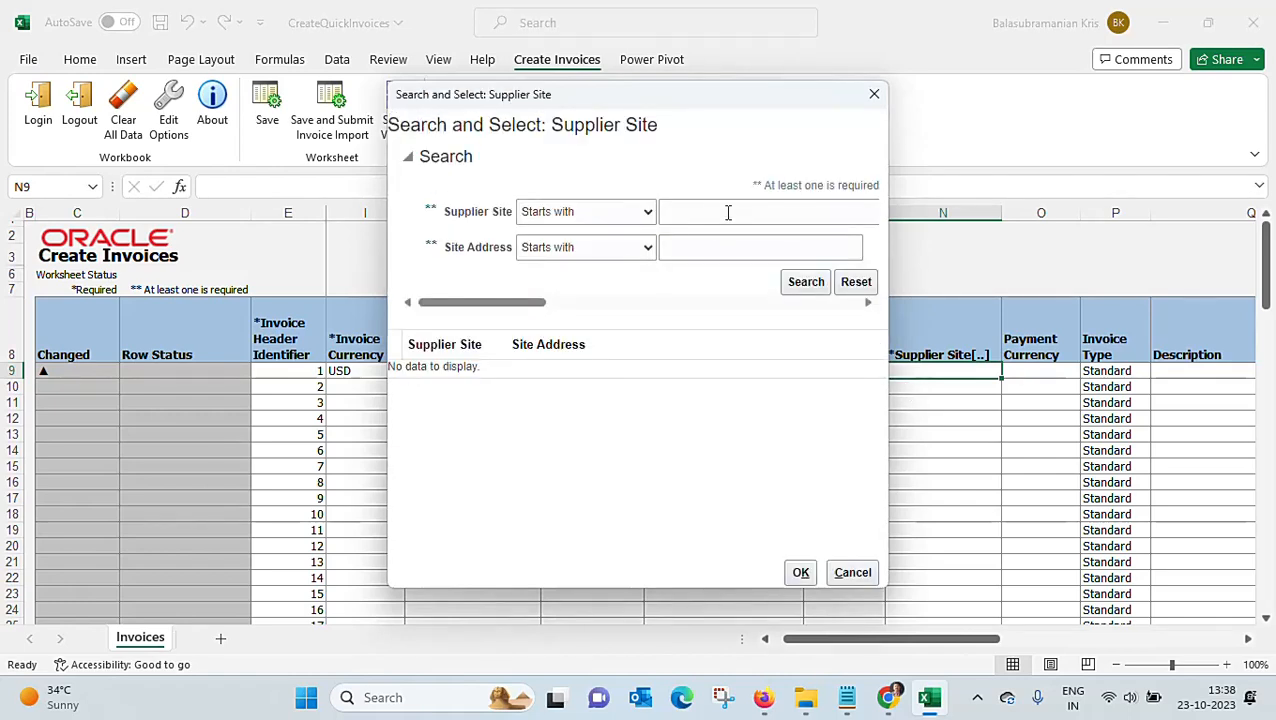
click(724, 213)
text(ty)
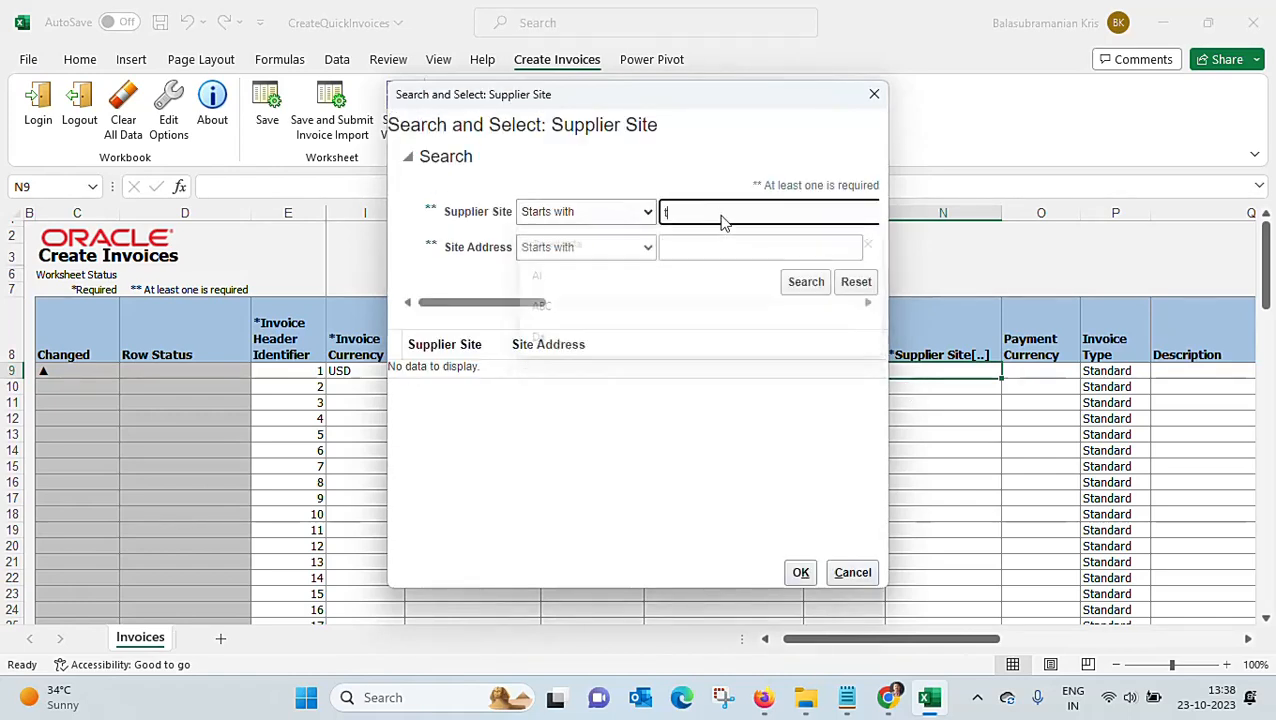
click(648, 212)
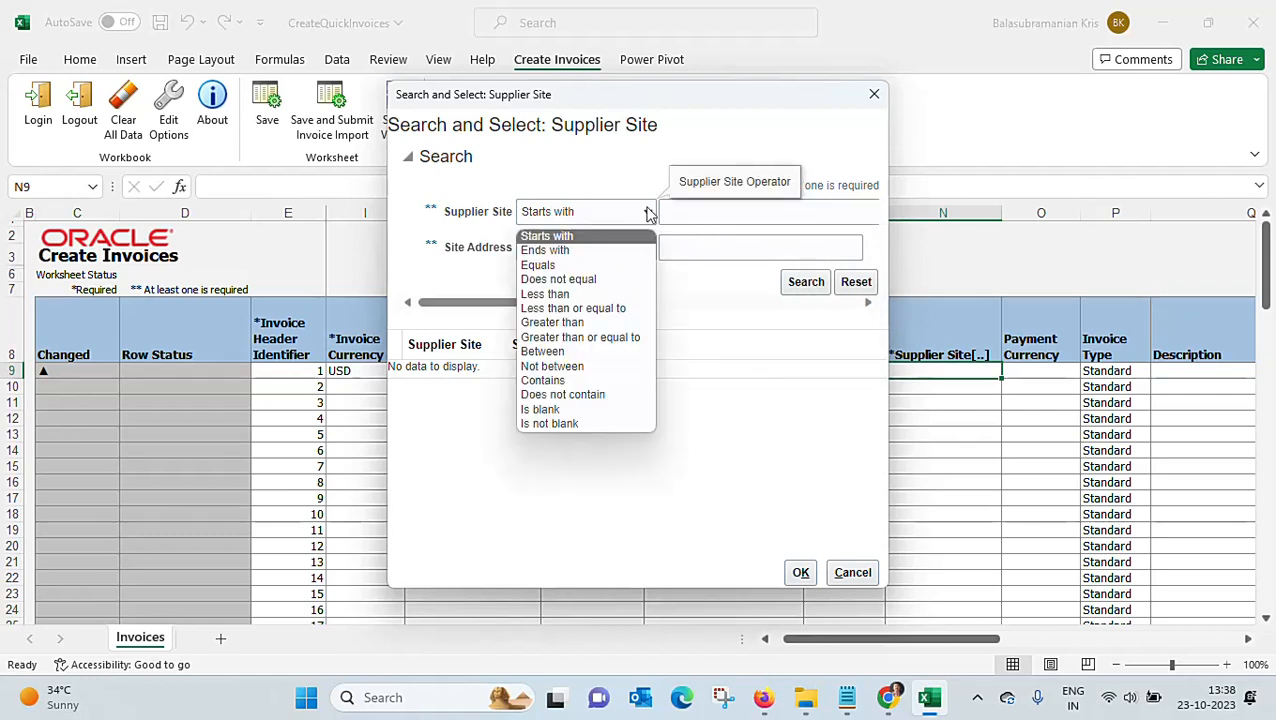
click(619, 422)
click(646, 246)
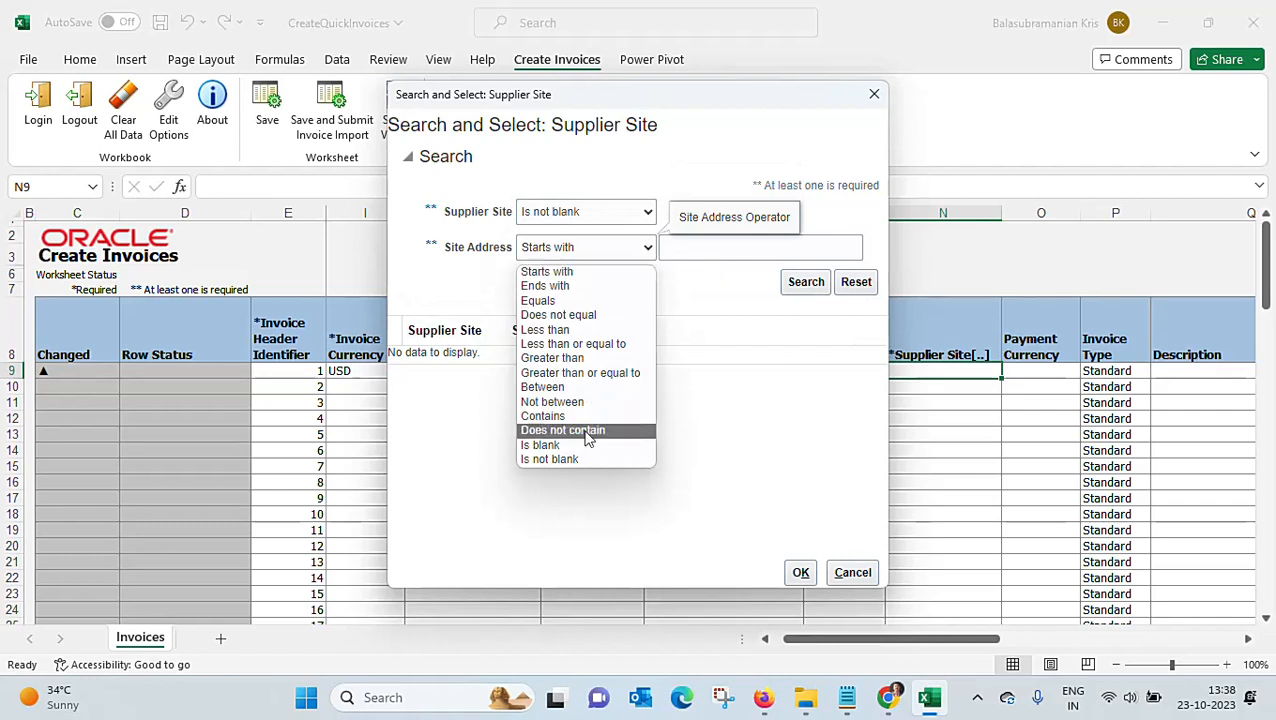
click(552, 459)
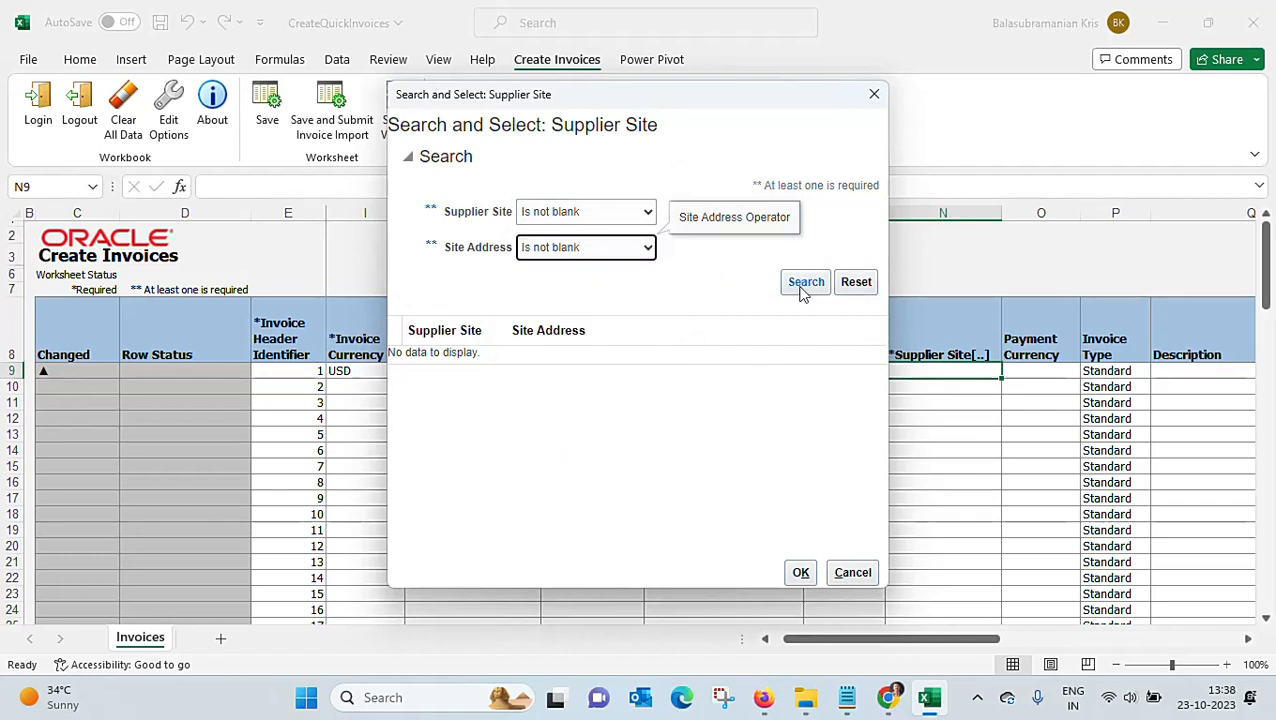
click(803, 283)
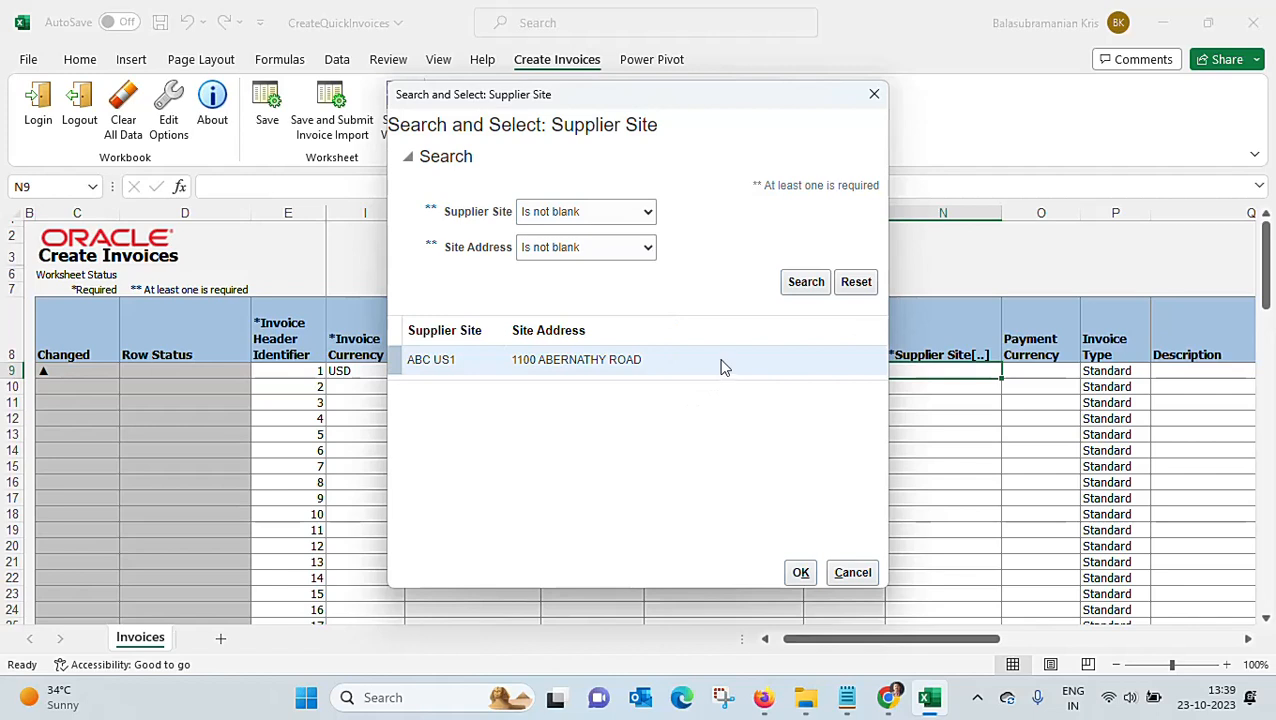
click(799, 572)
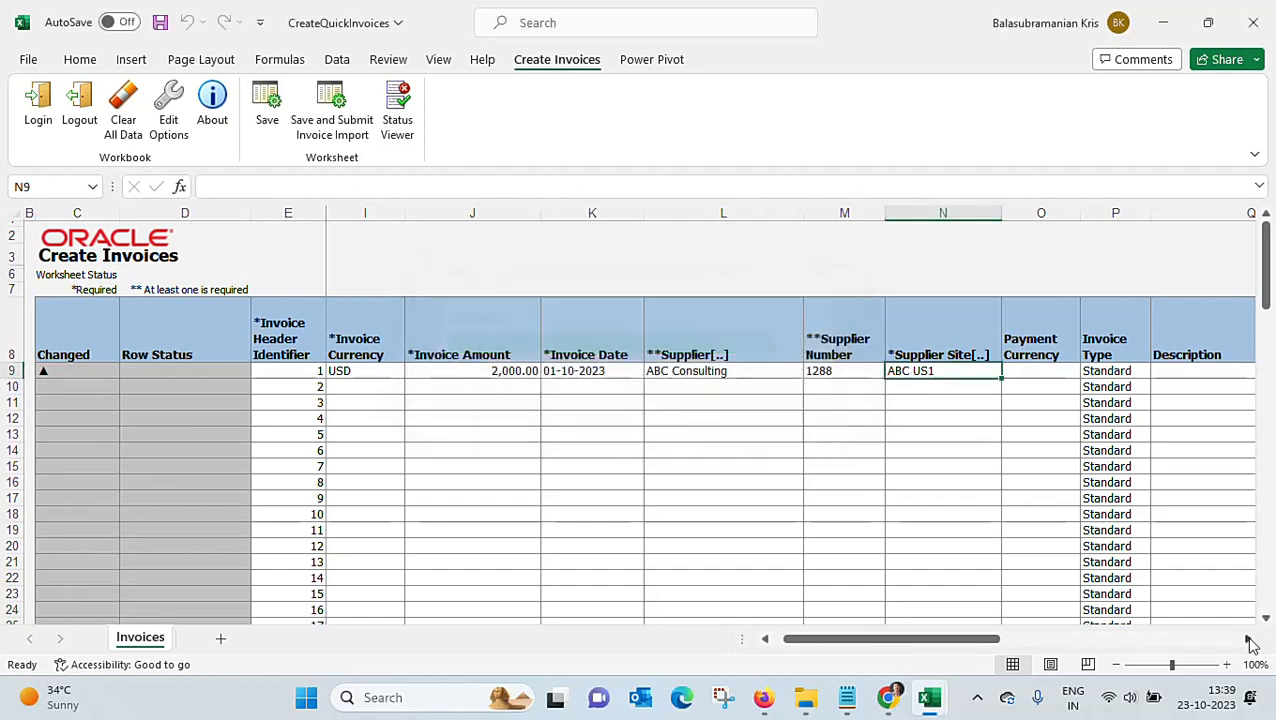
Enter the Description Test Import Invoices and Line number 1 in the first invoice row, keeping the line Type as Item.
scroll(1250, 643, right, 3)
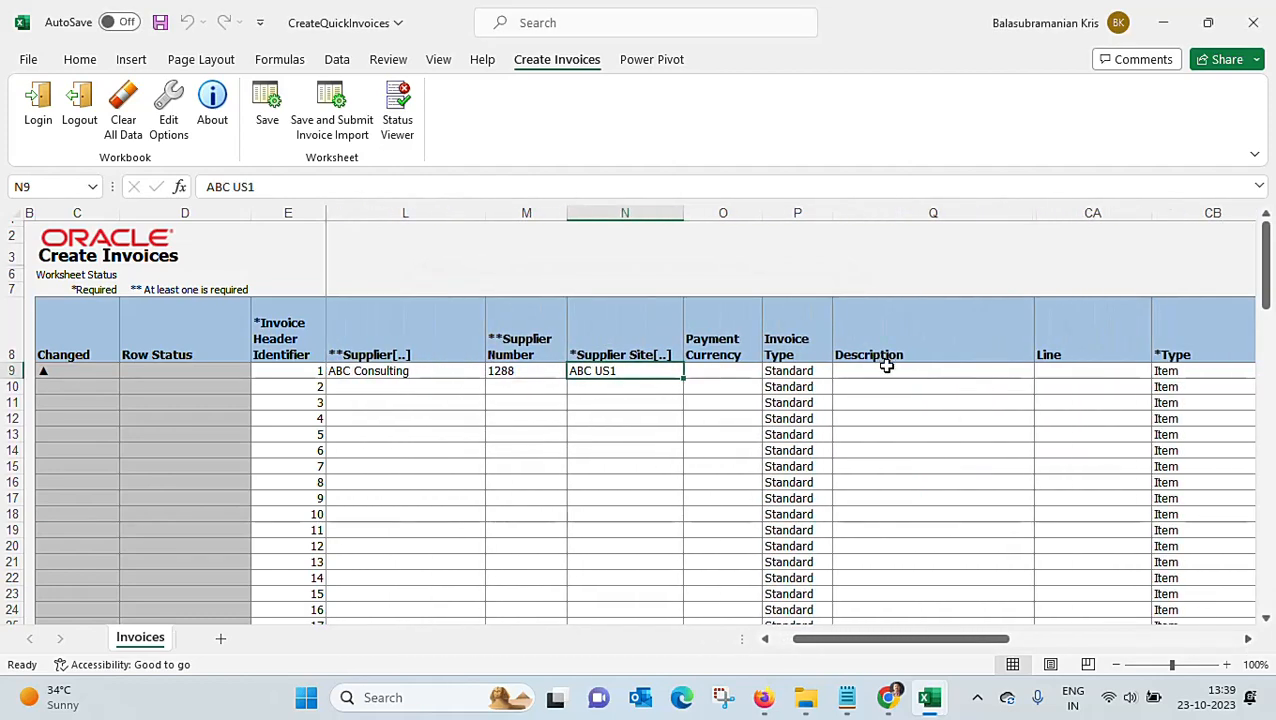
click(886, 371)
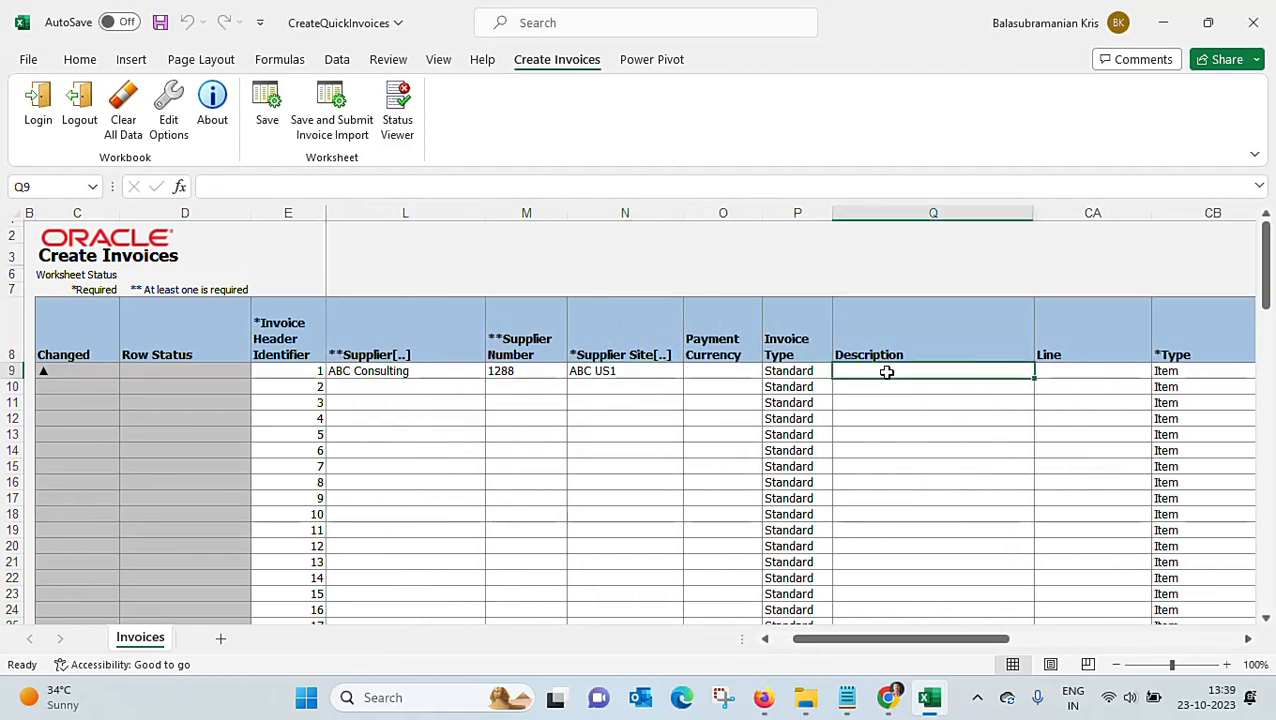
text(Test Impo)
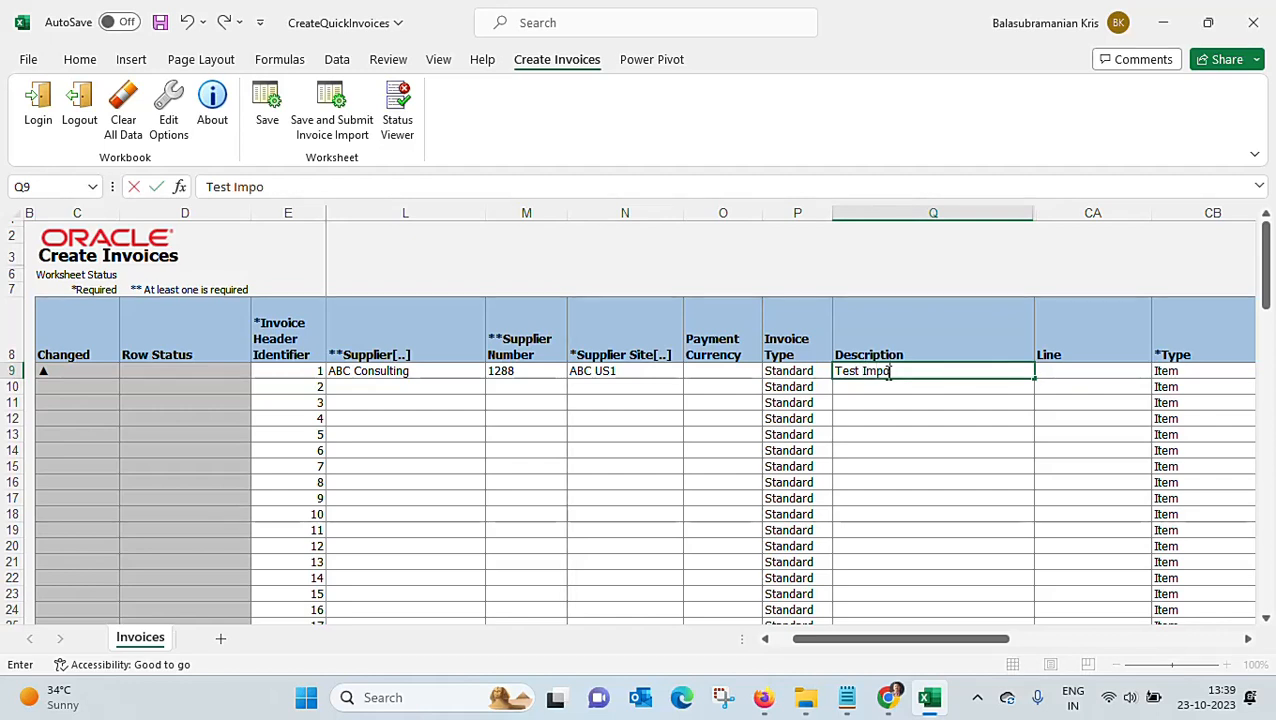
text(rt Invoices)
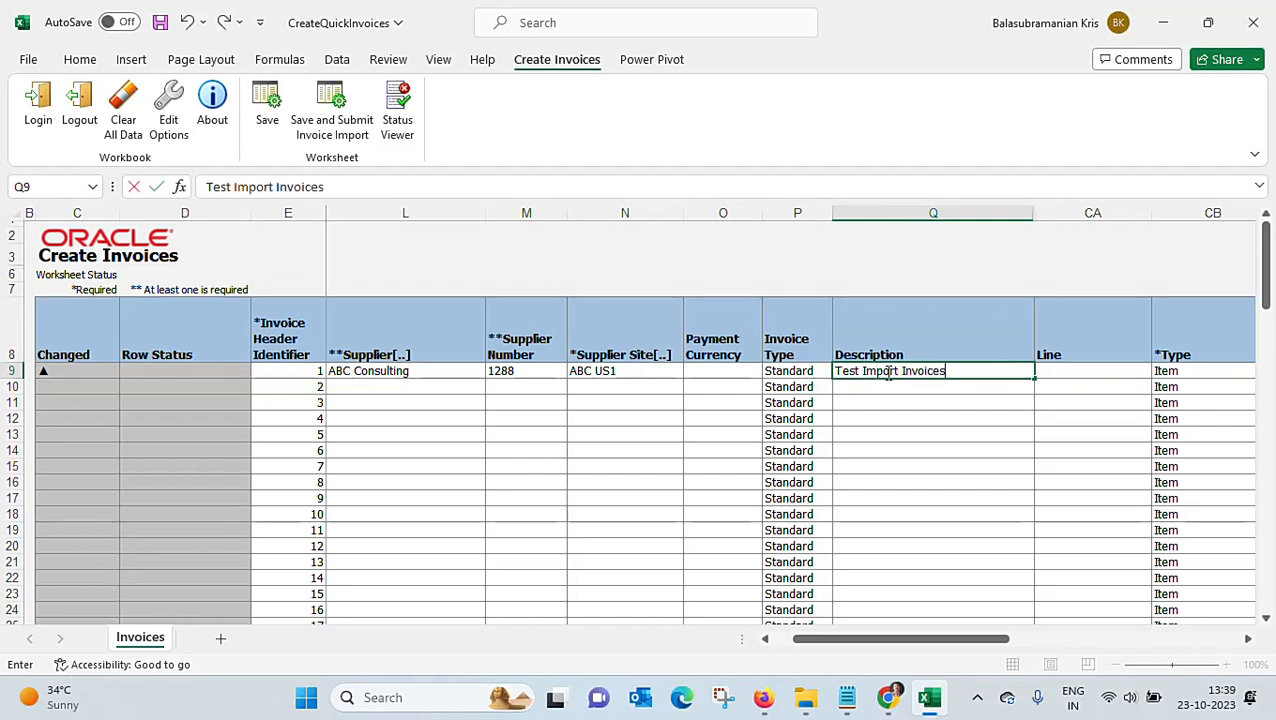
key(Tab)
text(1)
key(Tab)
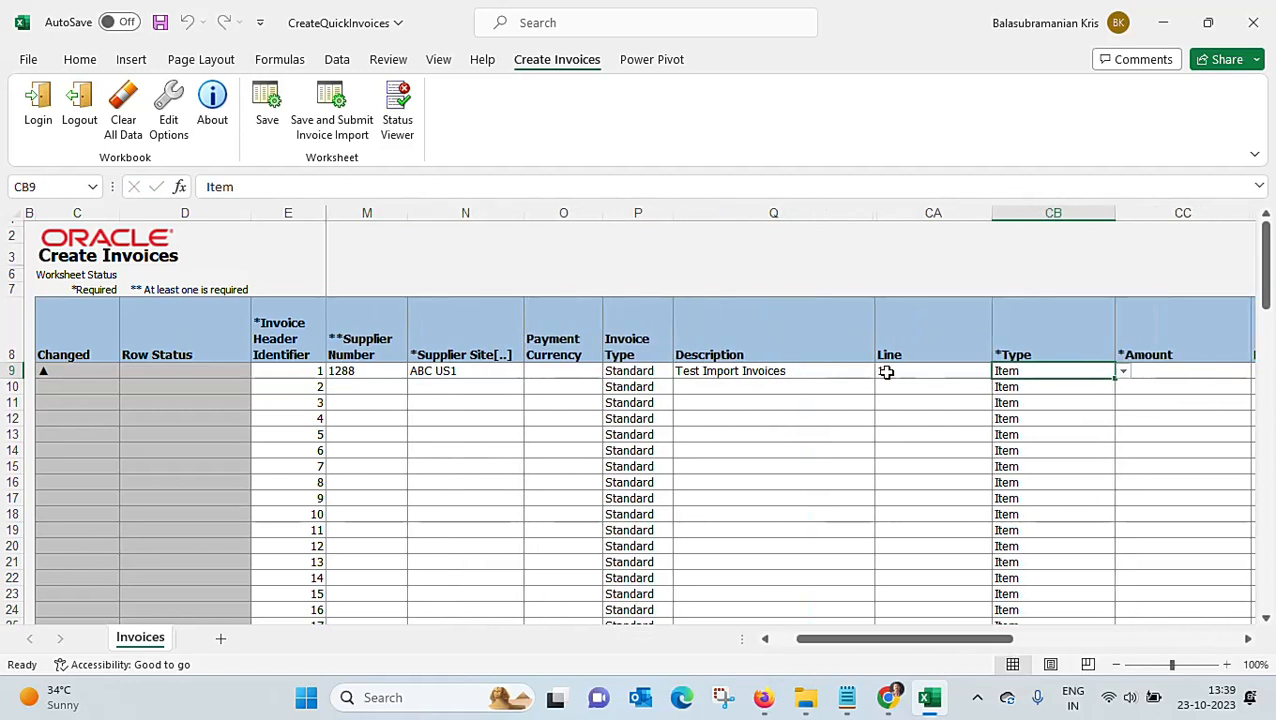
Enter a line Amount of 2000 in the first invoice row and open the account segments for its Distribution Combination.
click(1178, 373)
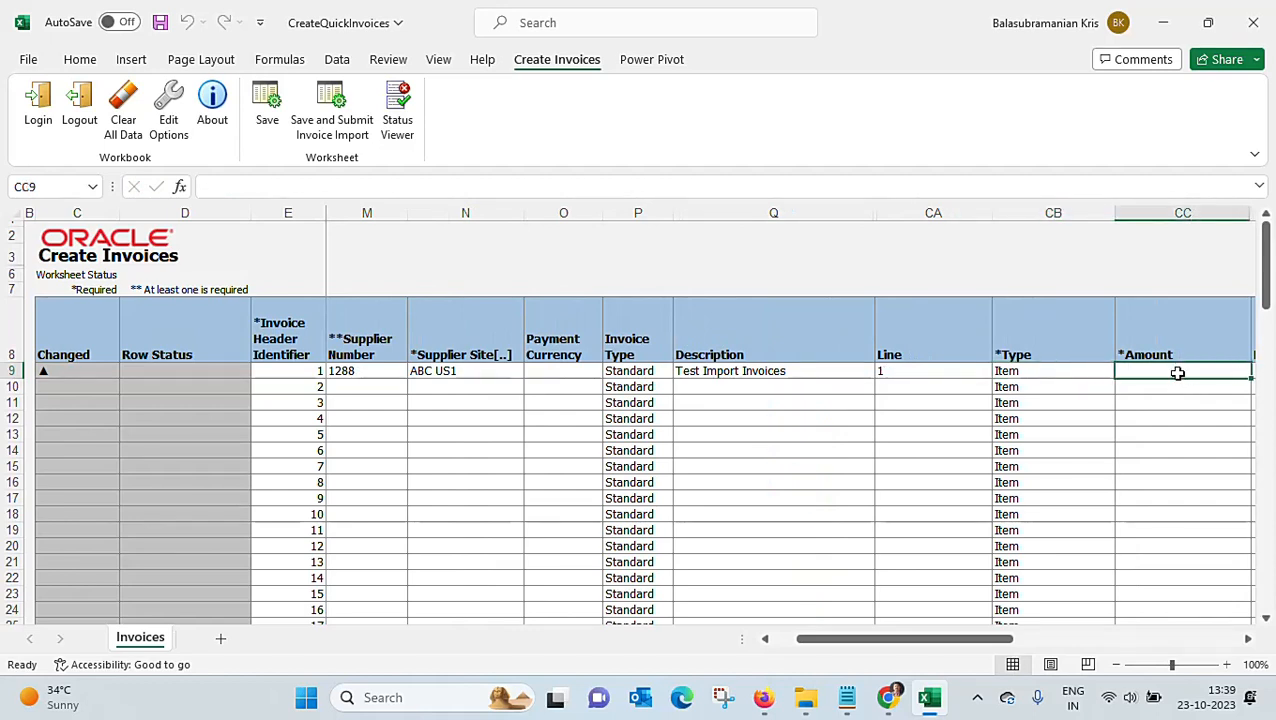
text(2000)
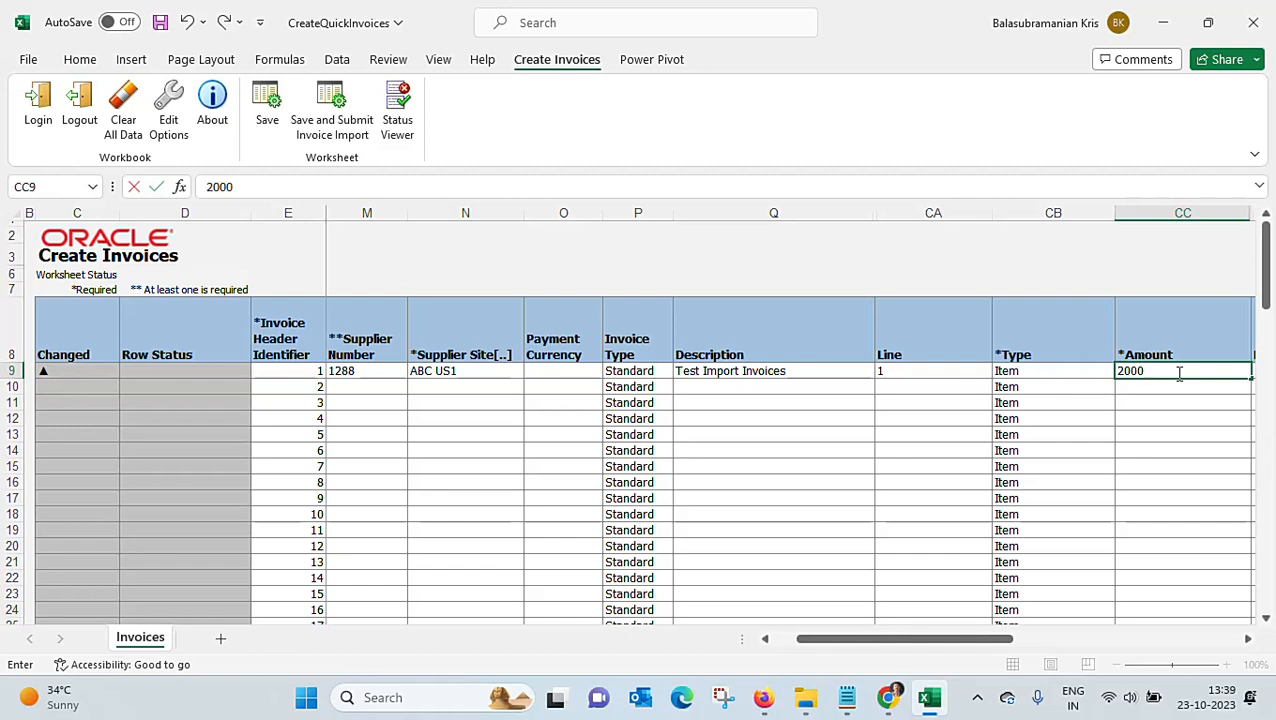
key(Tab)
key(Tab)
key(Tab)
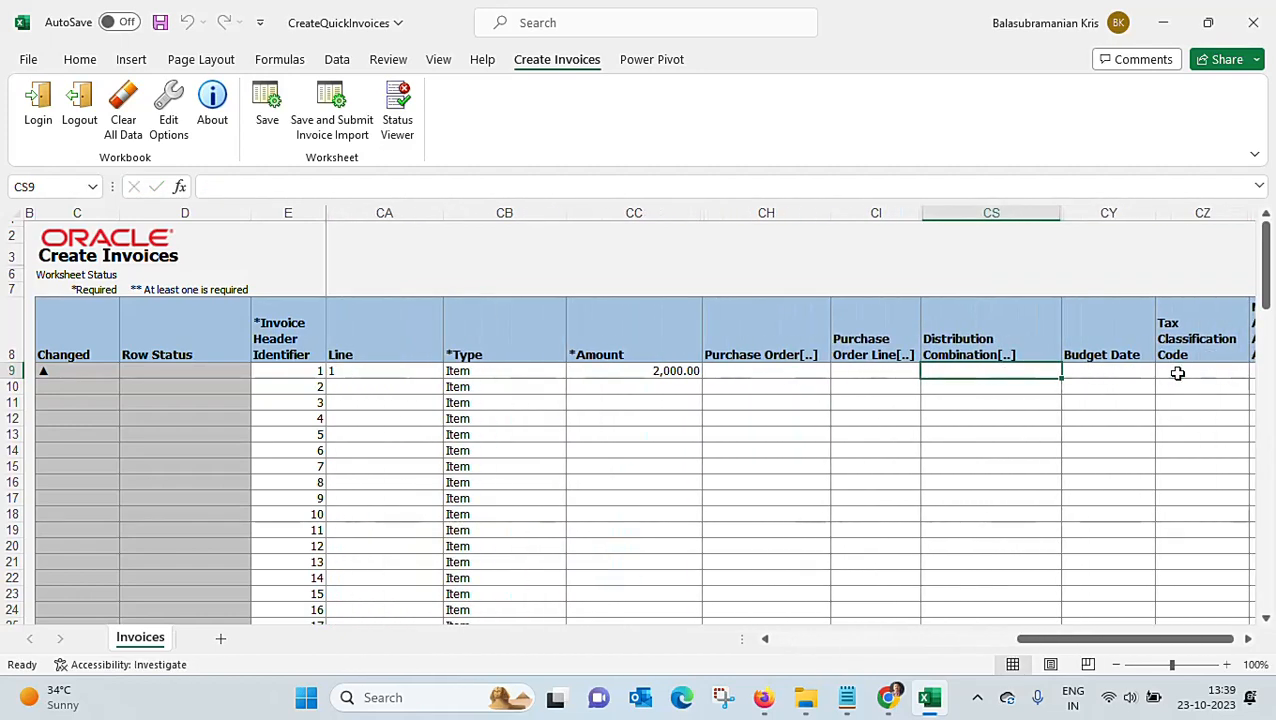
double_click(993, 371)
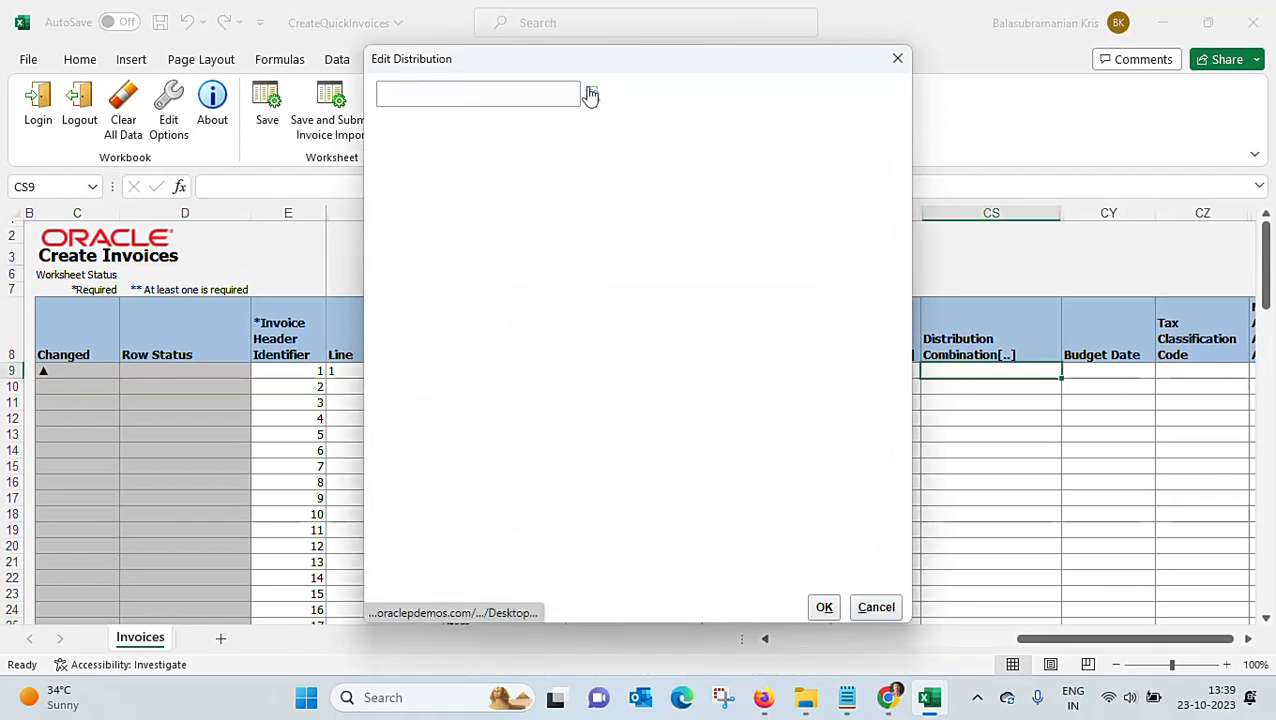
click(592, 95)
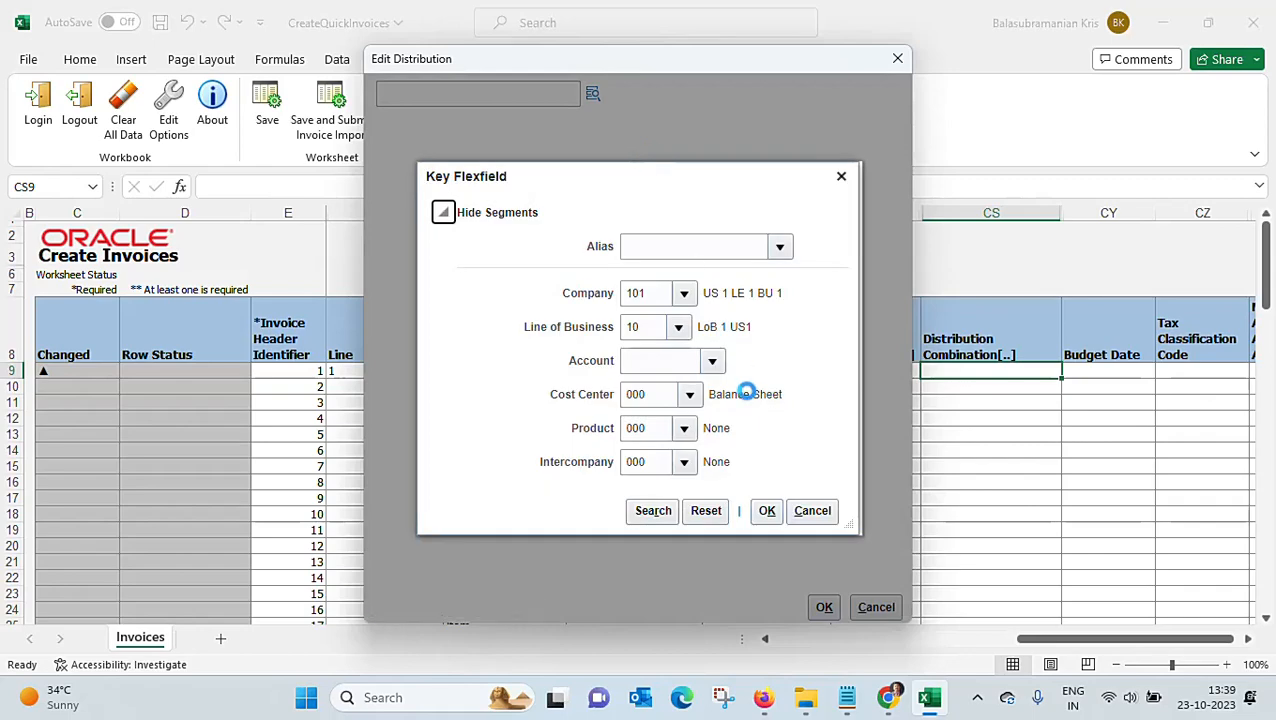
click(715, 362)
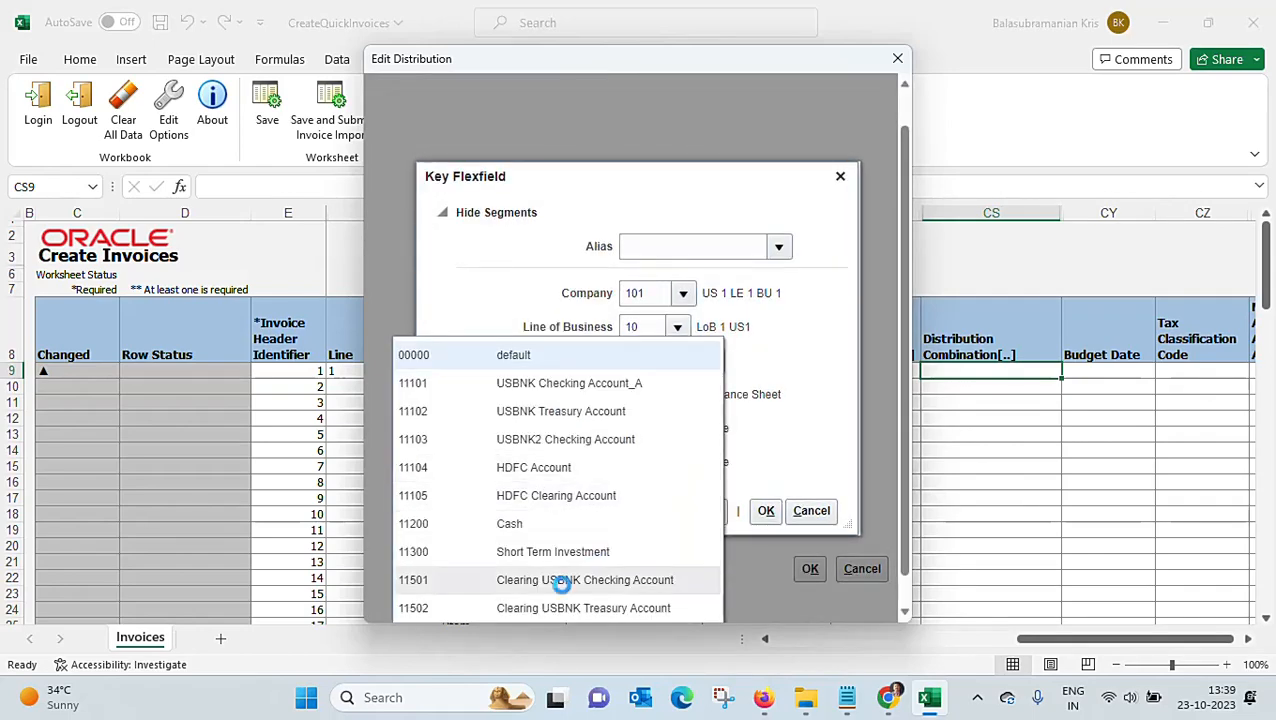
scroll(627, 526, down, 1)
click(432, 604)
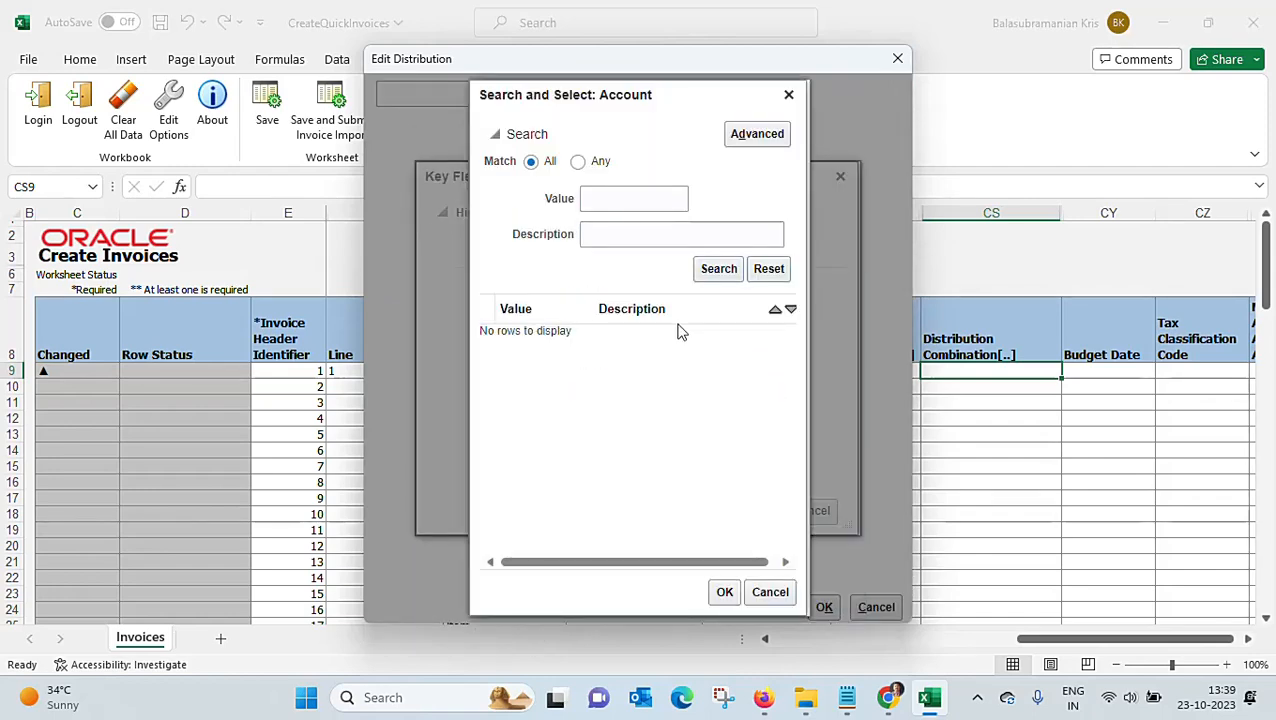
click(630, 235)
text(Fuel)
key(BackSpace)
key(BackSpace)
click(716, 271)
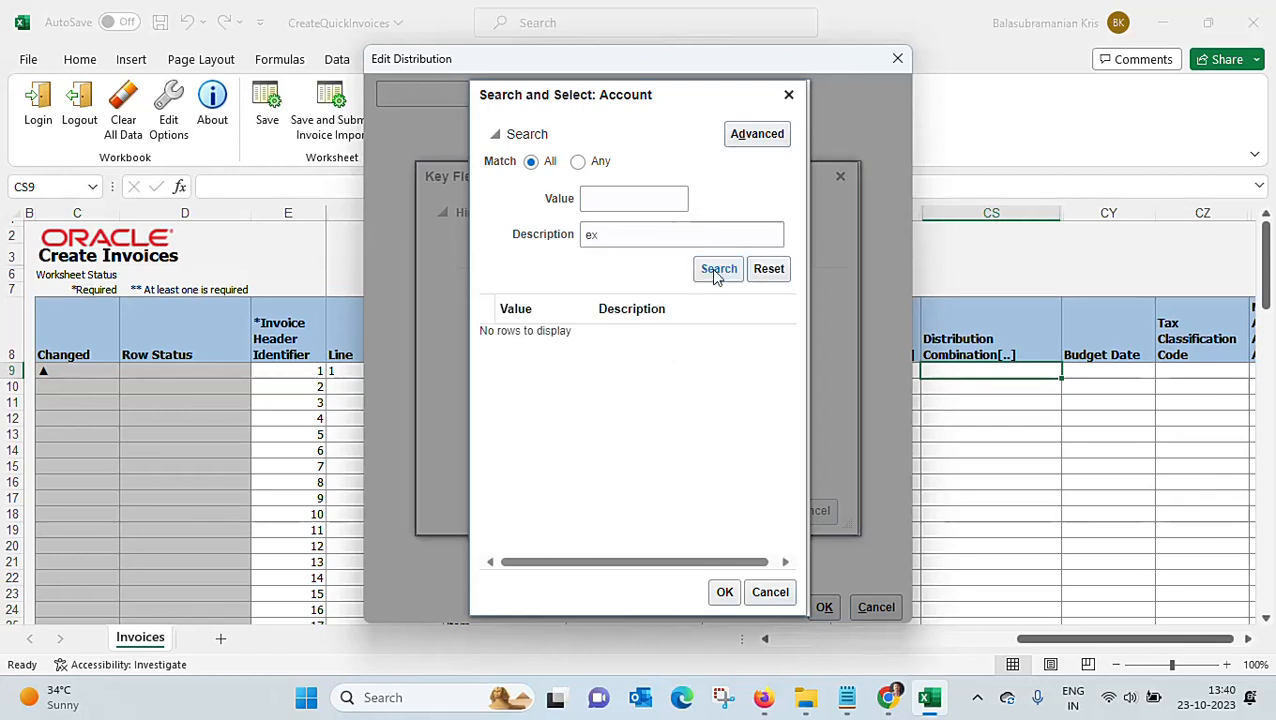
click(651, 235)
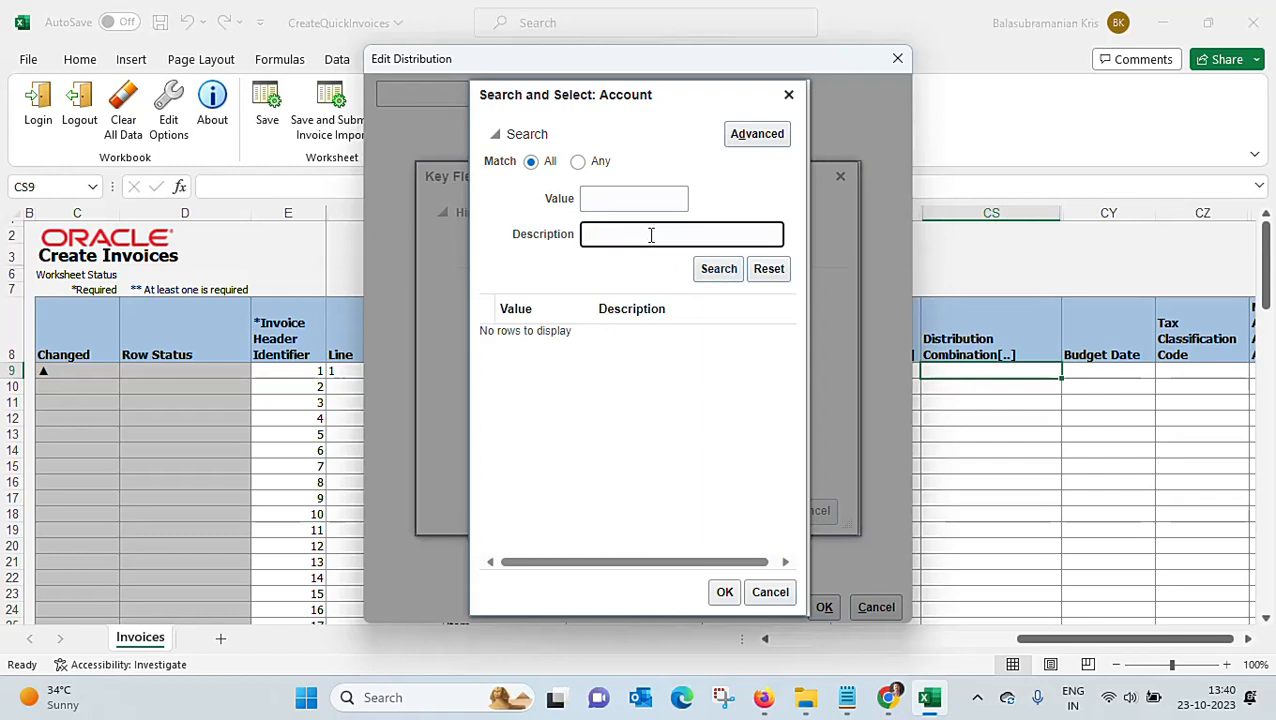
click(718, 271)
click(770, 592)
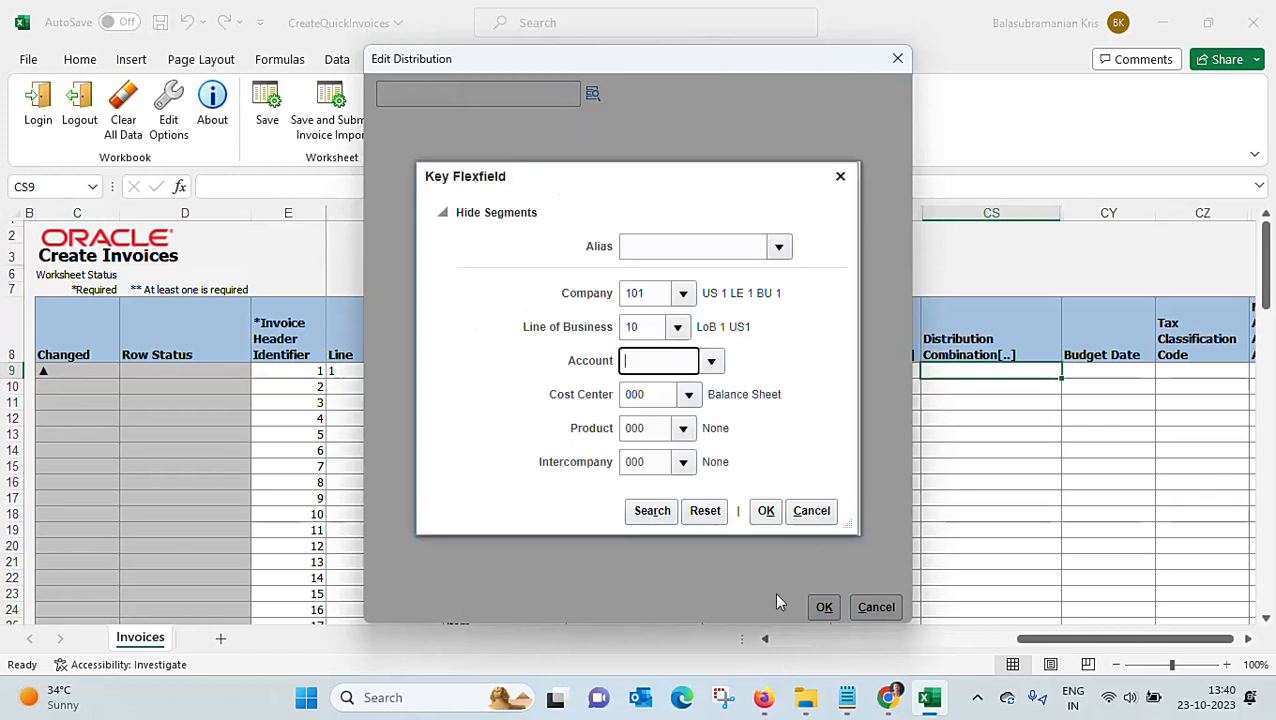
Choose Account 11200 Cash and apply the distribution combination 101.10.11200.000.000.000 to the first invoice row.
click(713, 362)
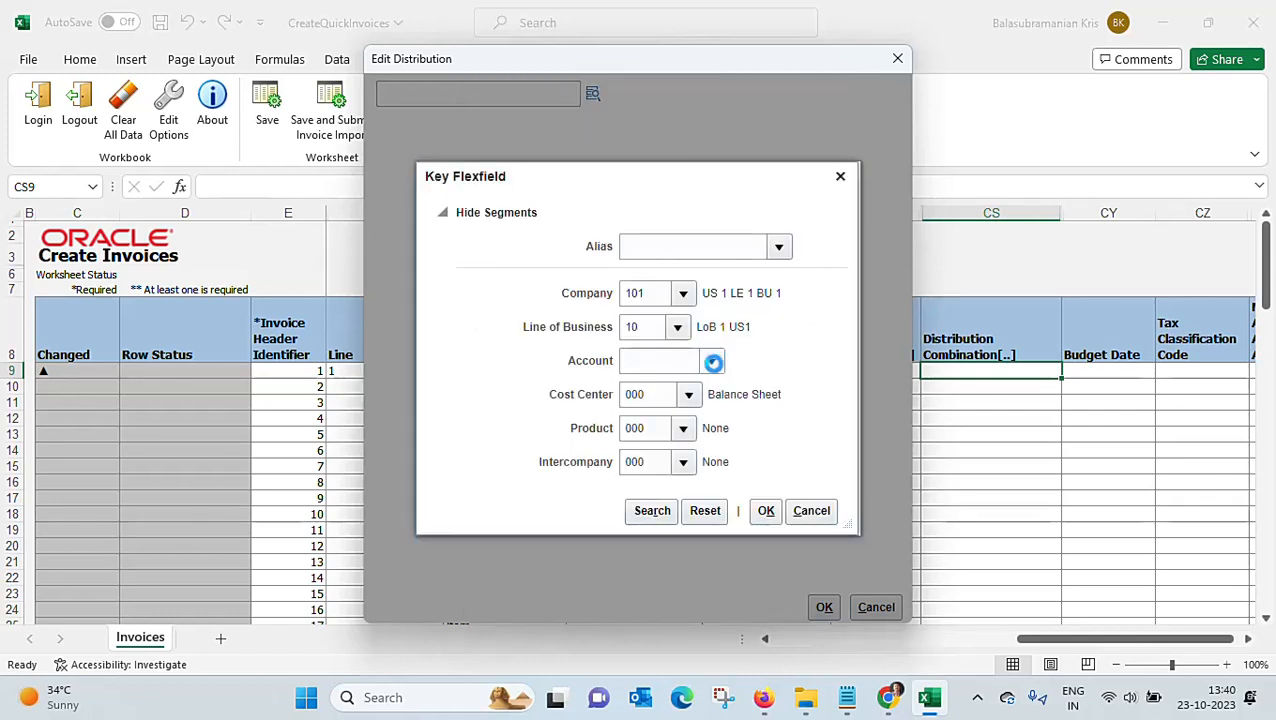
click(672, 360)
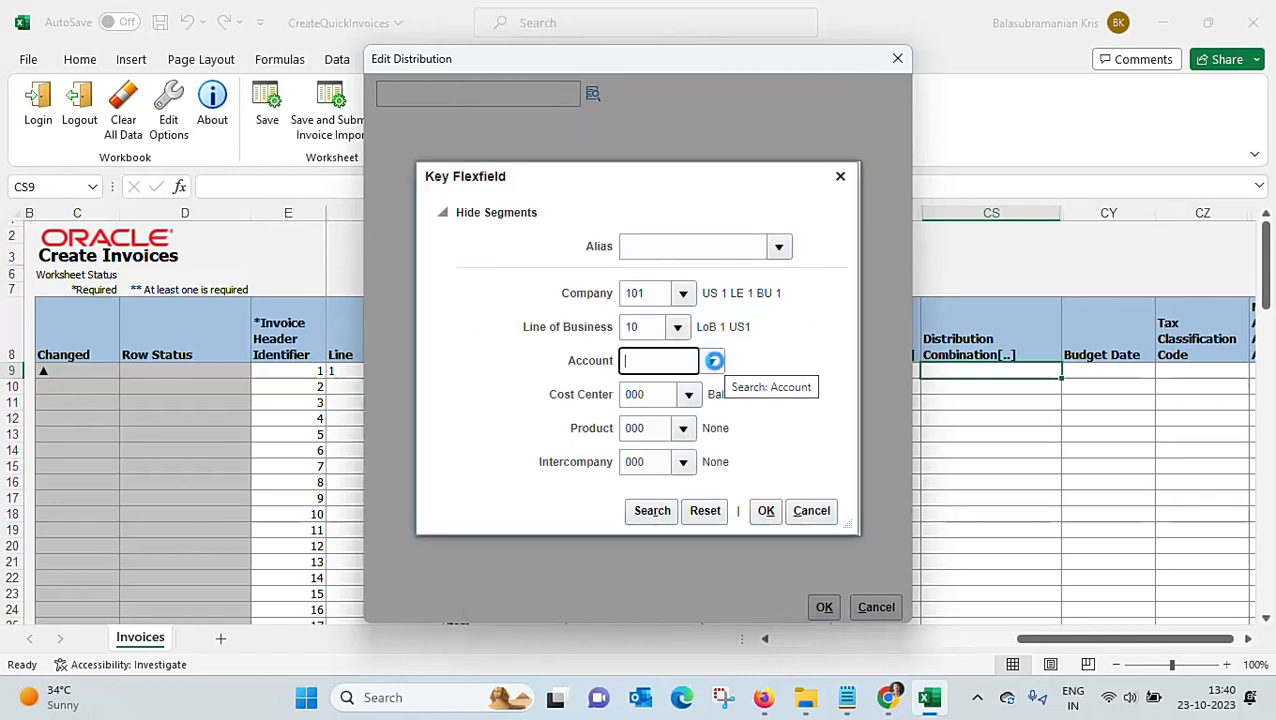
click(713, 361)
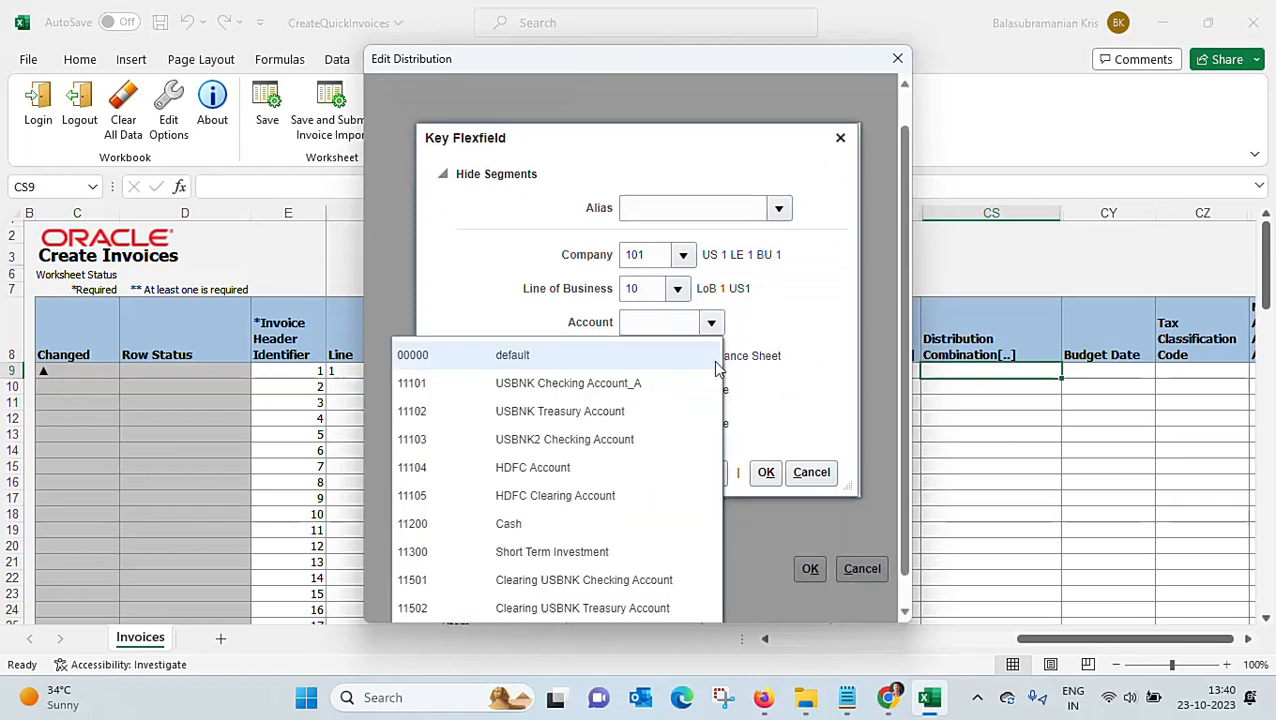
click(545, 524)
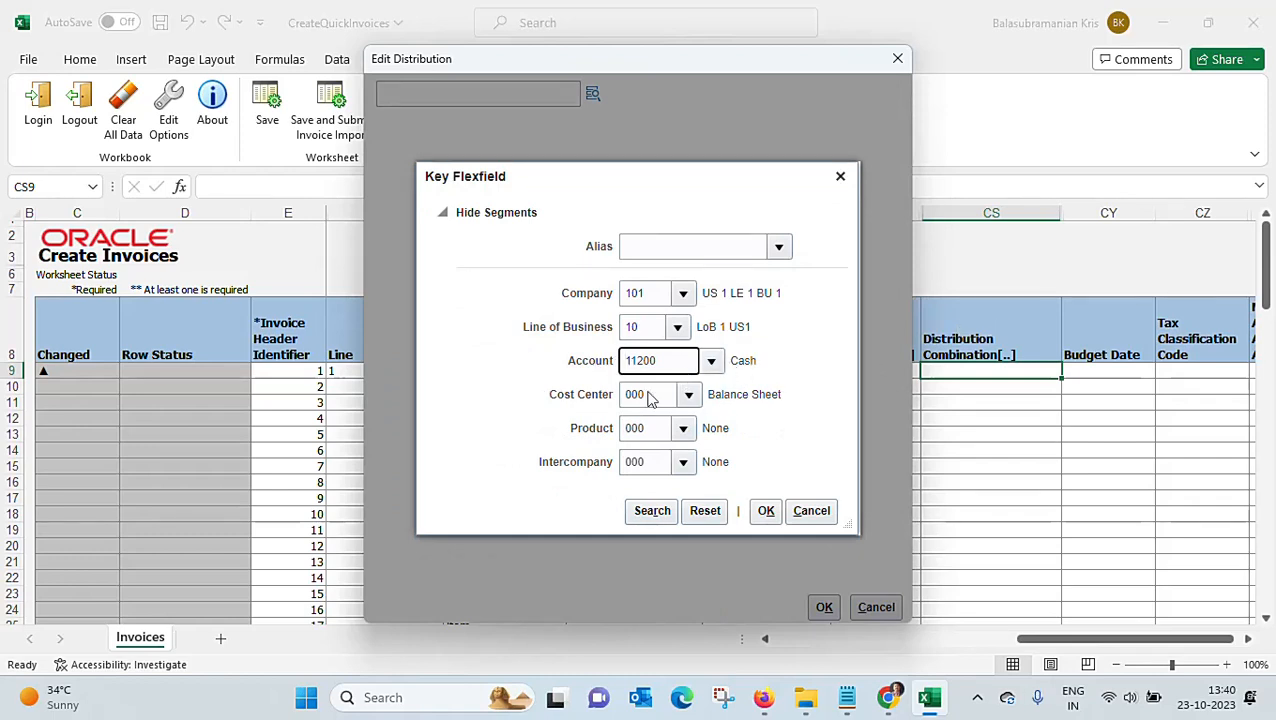
click(768, 513)
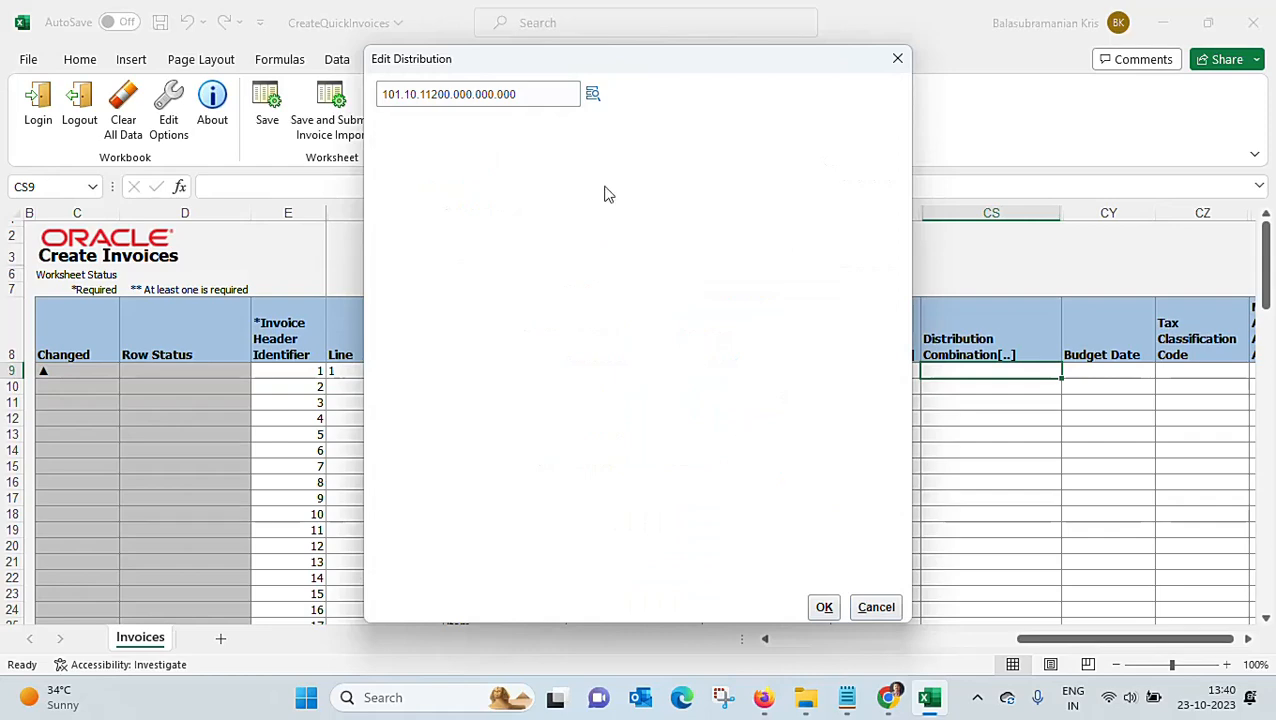
click(824, 607)
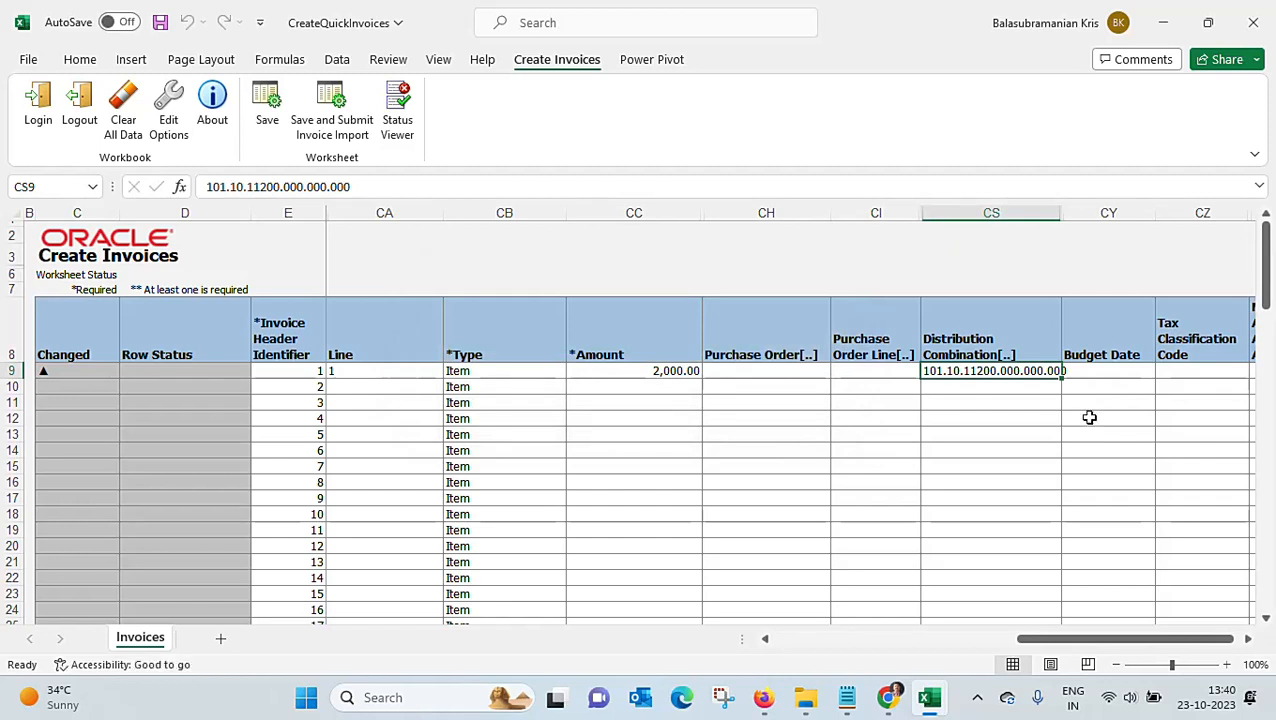
Review the first invoice row's header values and check the Status Viewer for worksheet and row errors.
drag(1063, 648, 763, 647)
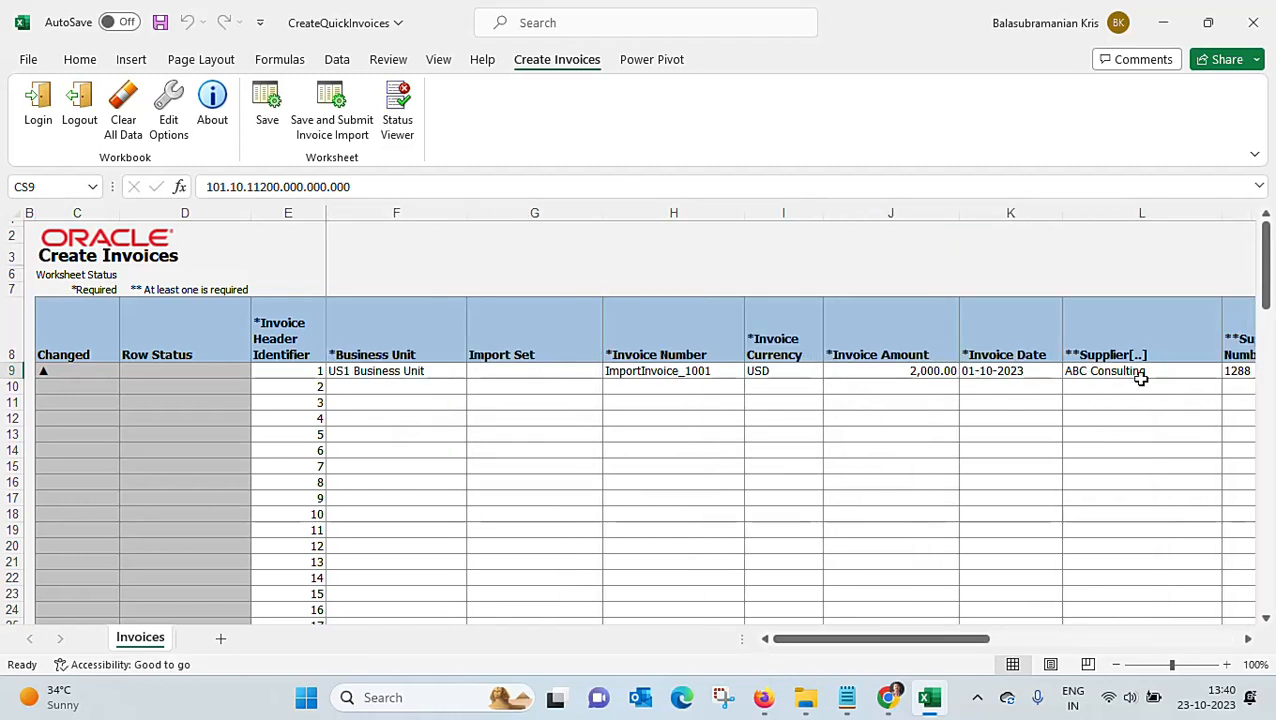
click(402, 138)
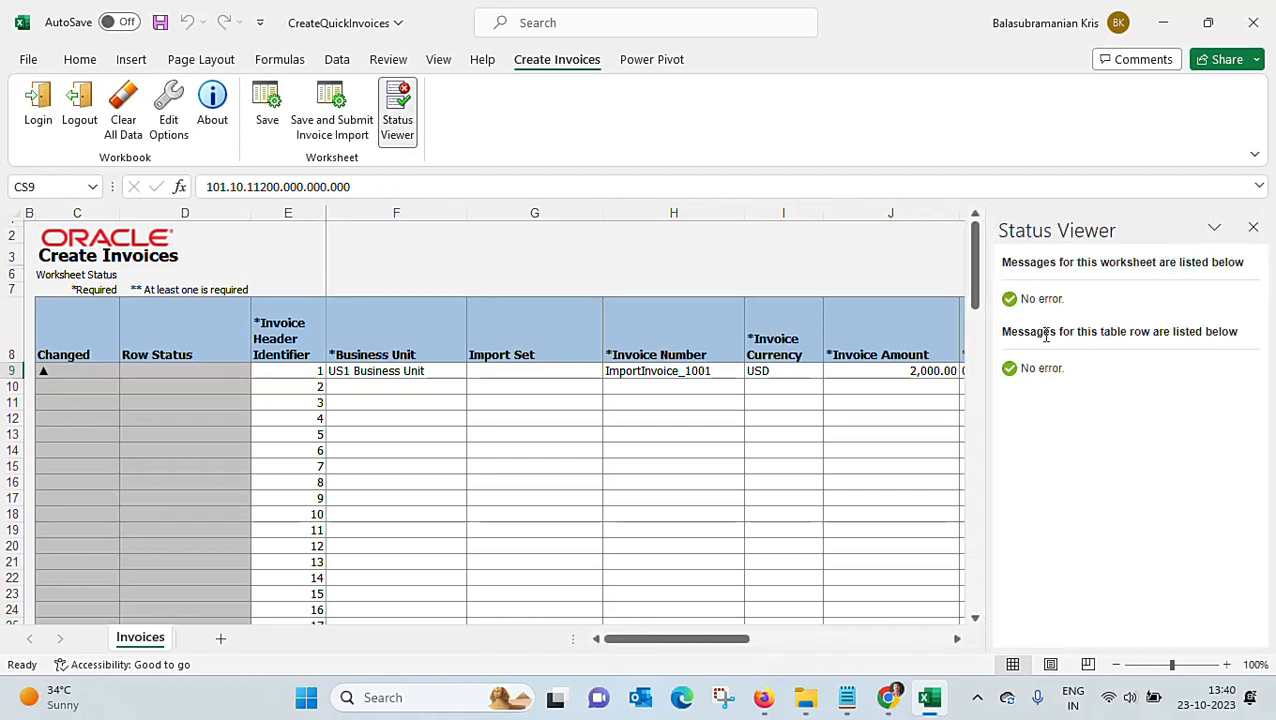
click(1253, 228)
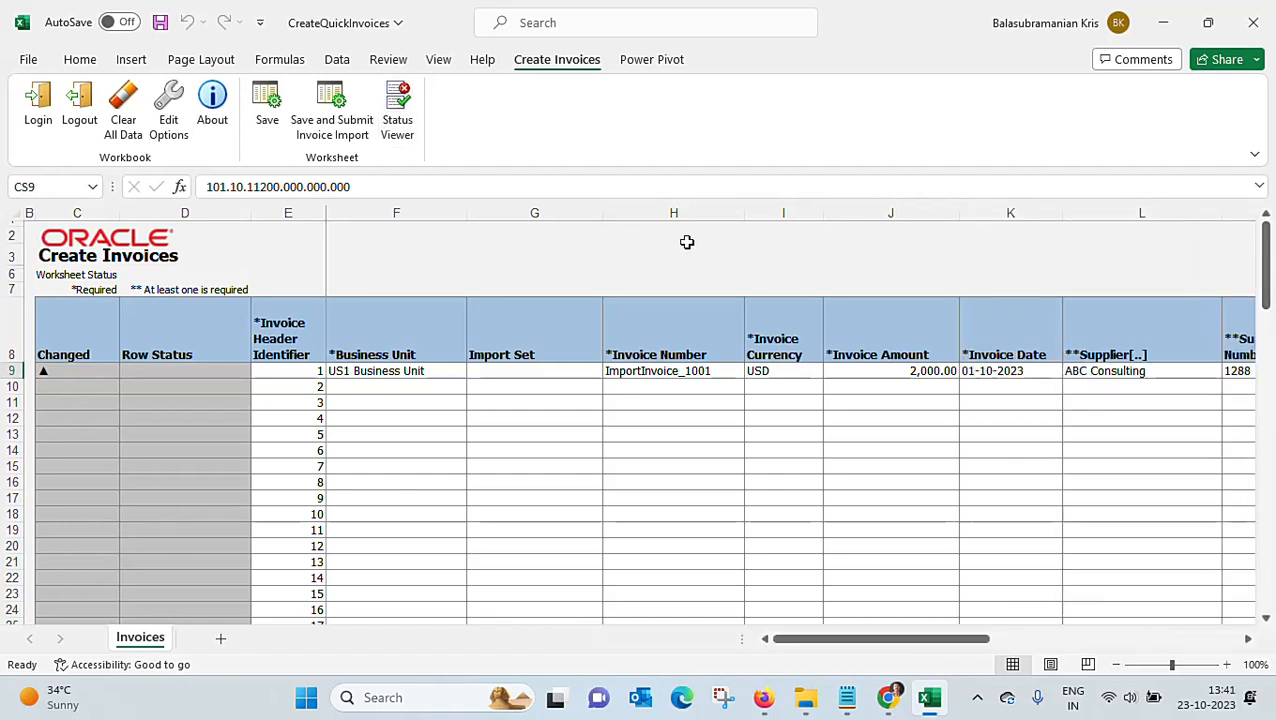
Start Save and Submit Invoice Import, keeping the option to continue on failure, and open the search for the import's Business Unit.
click(335, 141)
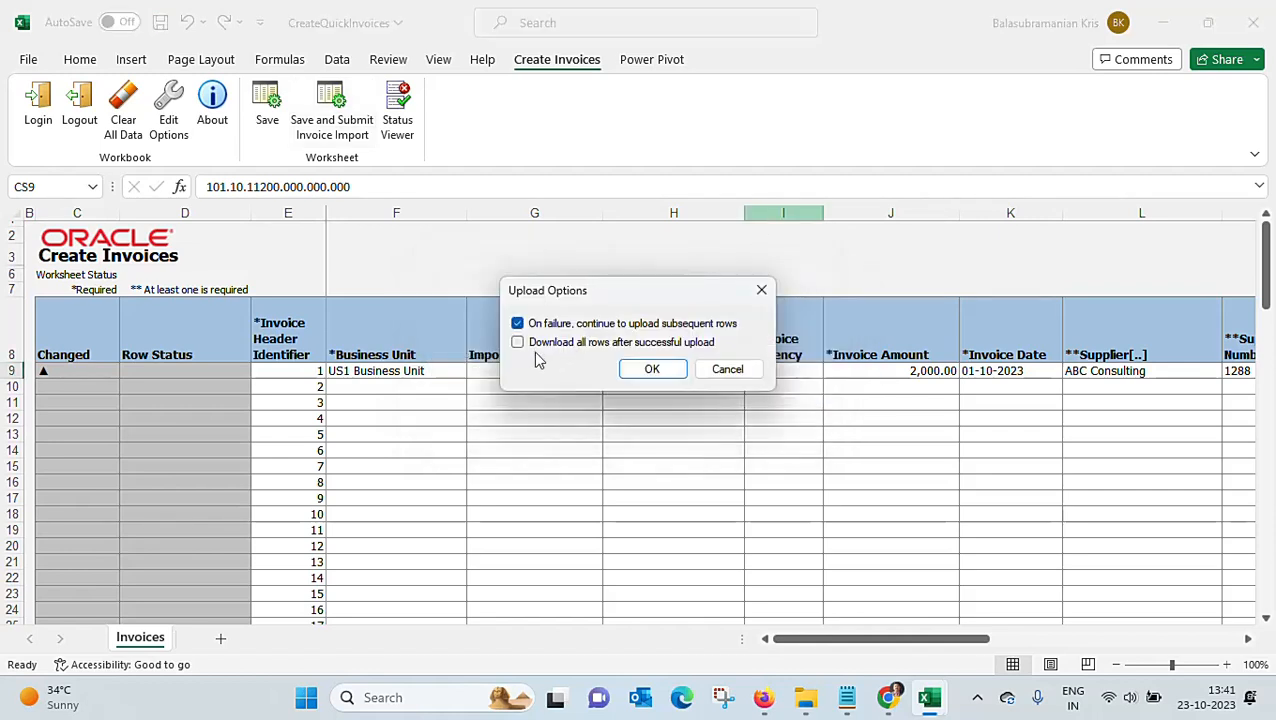
click(645, 368)
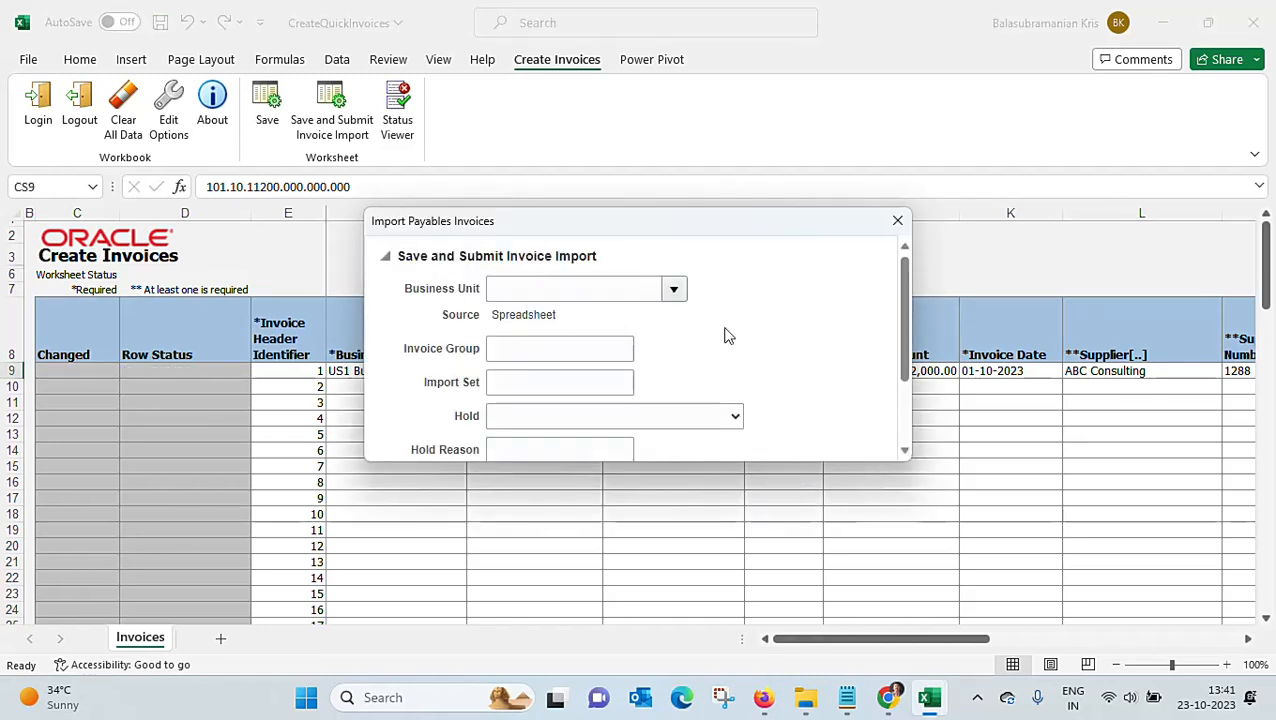
click(675, 291)
click(675, 291)
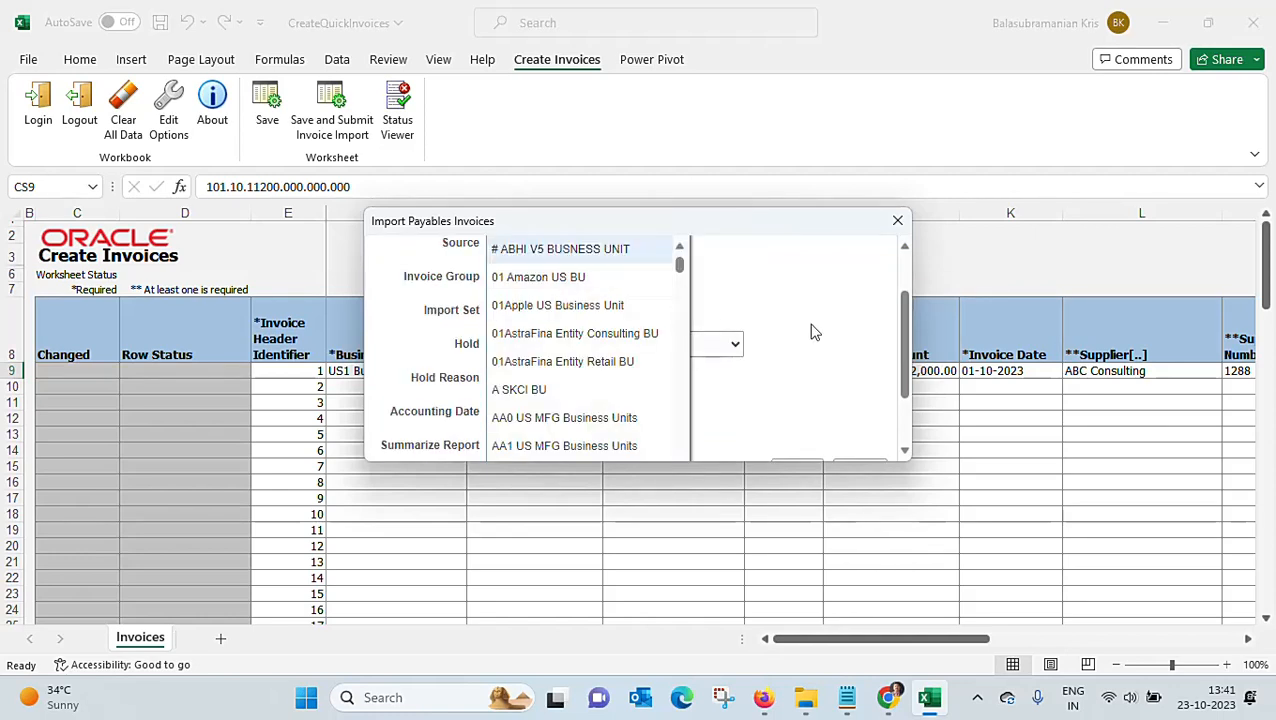
scroll(905, 338, down, 2)
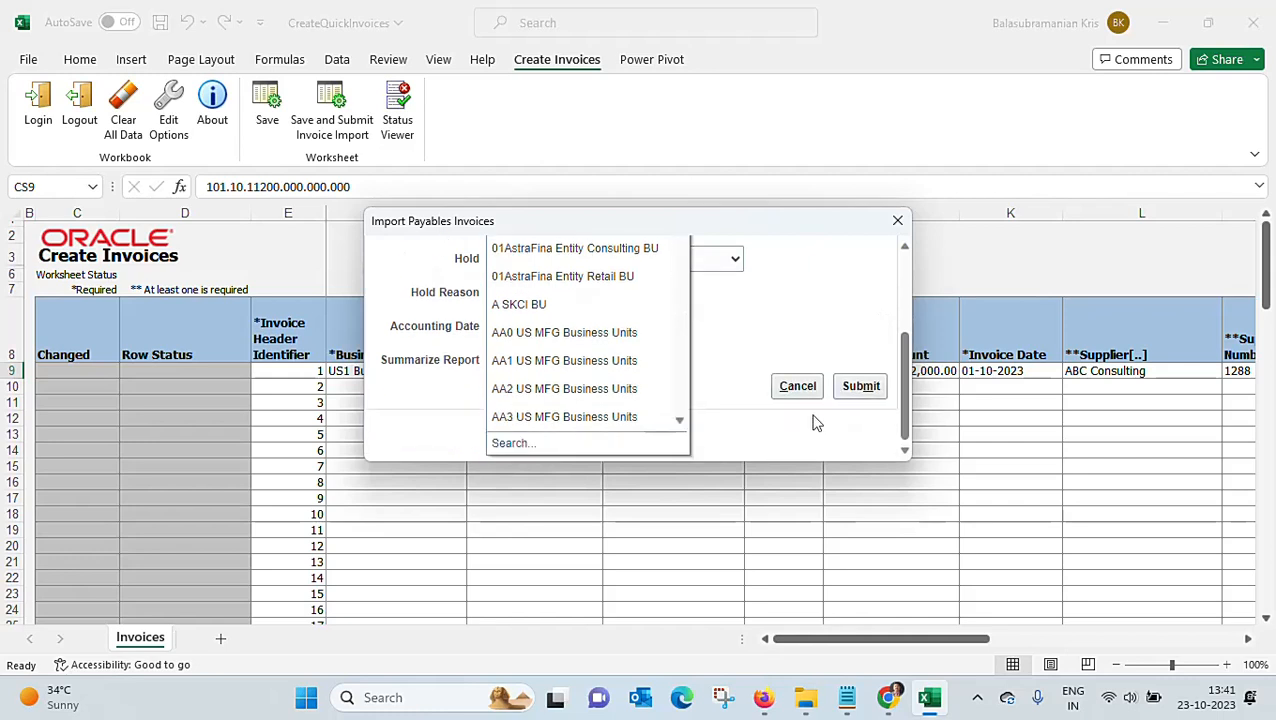
click(500, 446)
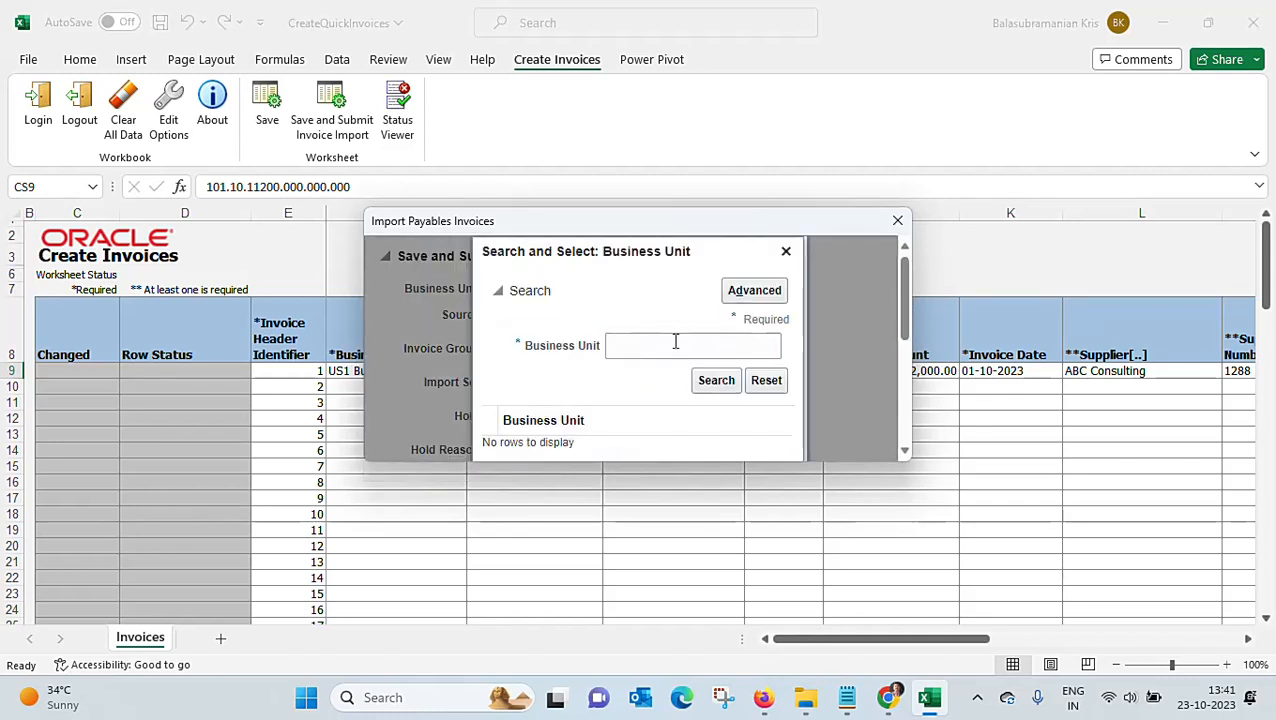
Search the business units for us and assign US1 Business Unit to the invoice import.
click(675, 344)
text(us)
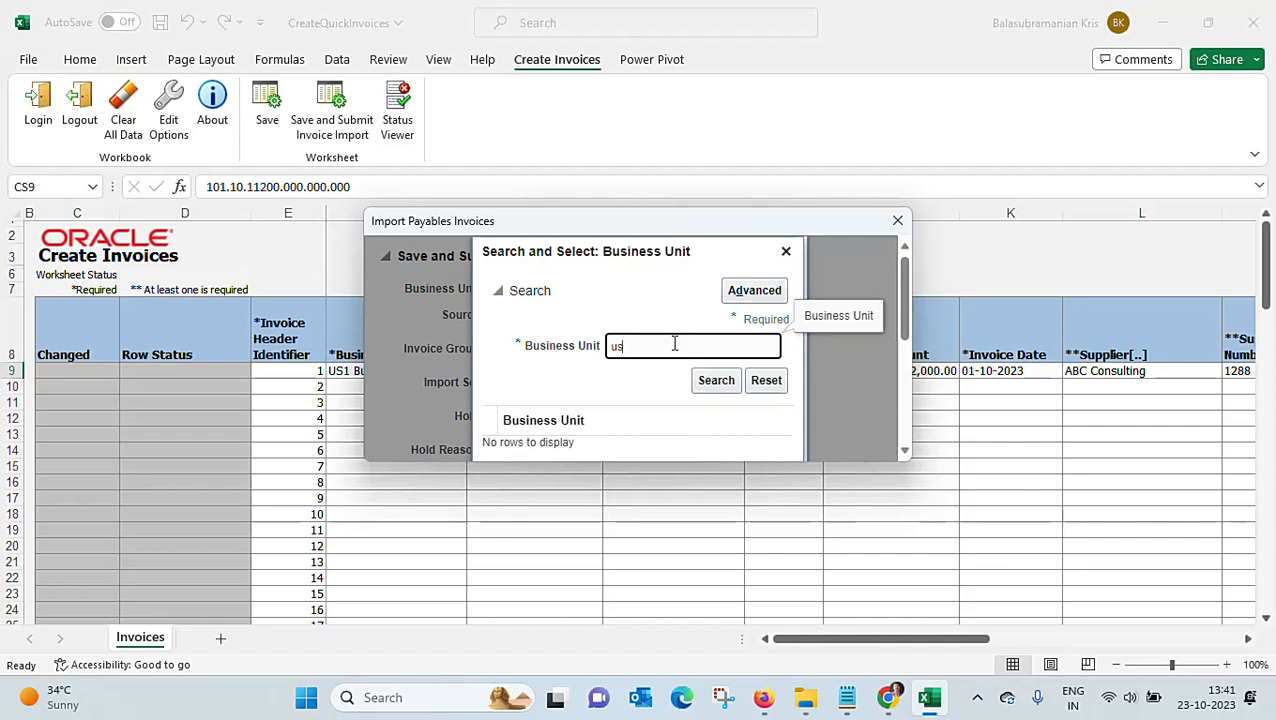
key(Return)
scroll(675, 344, down, 1)
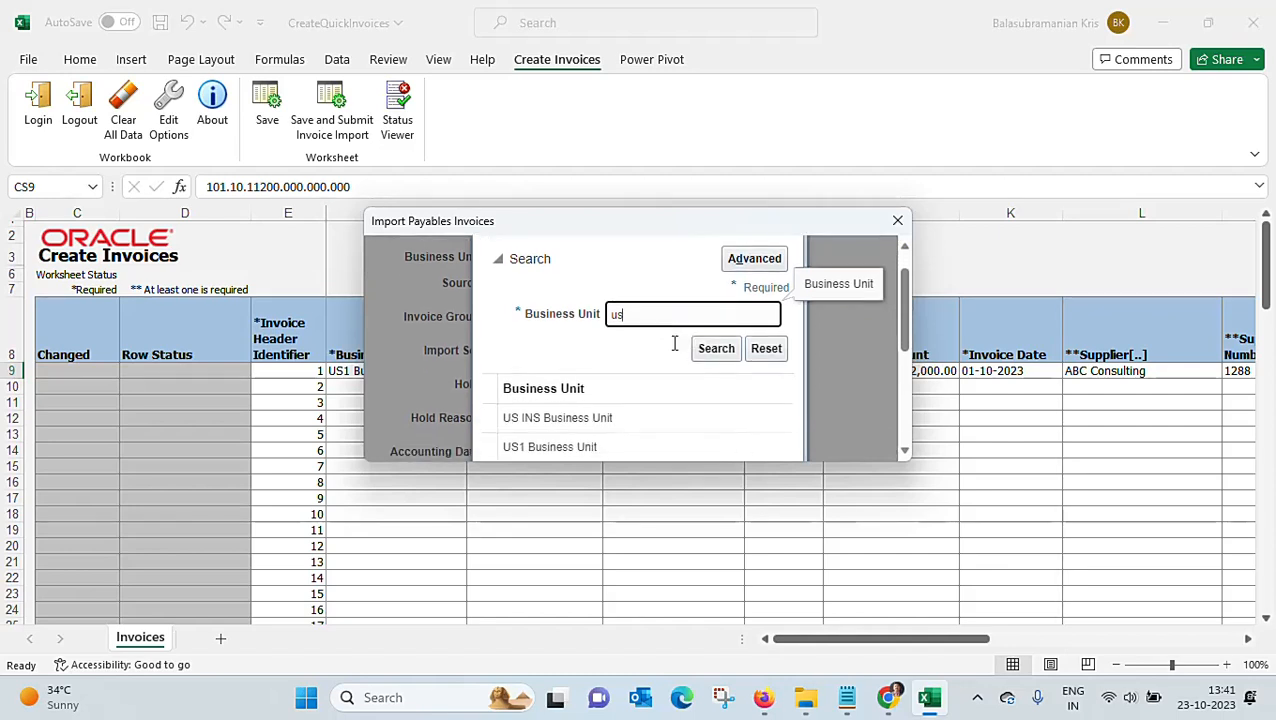
click(660, 447)
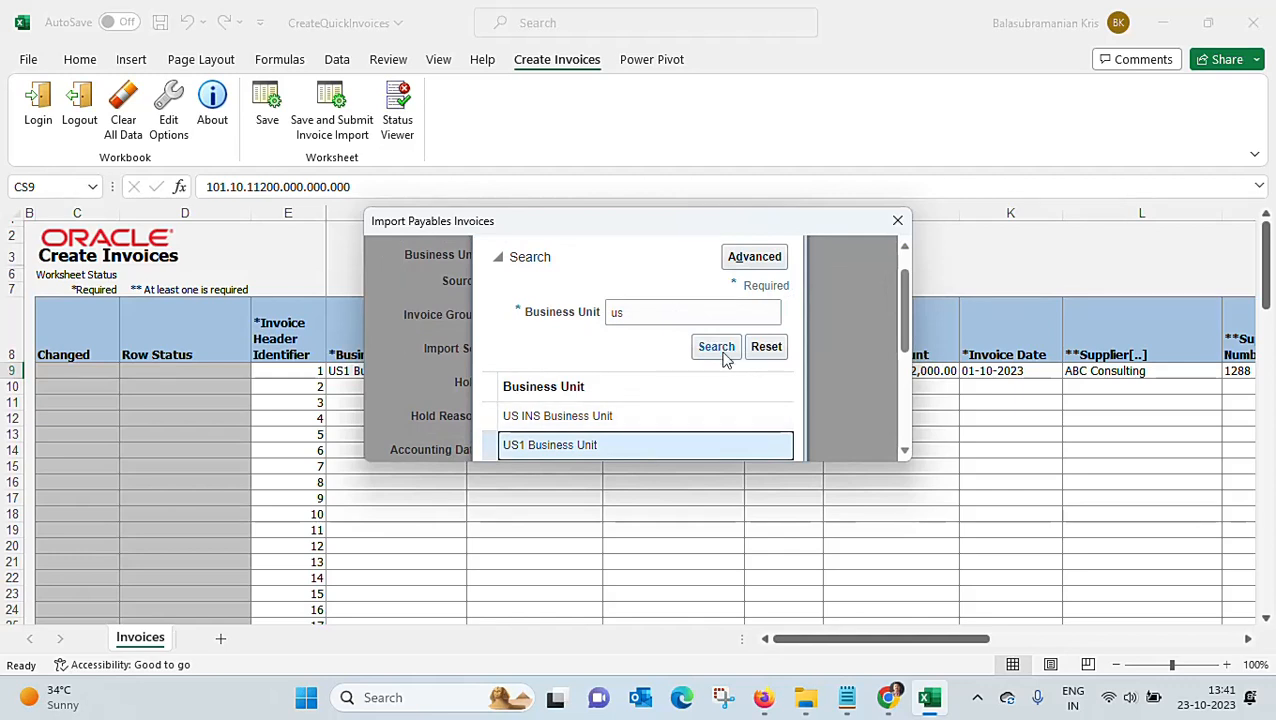
drag(903, 330, 900, 395)
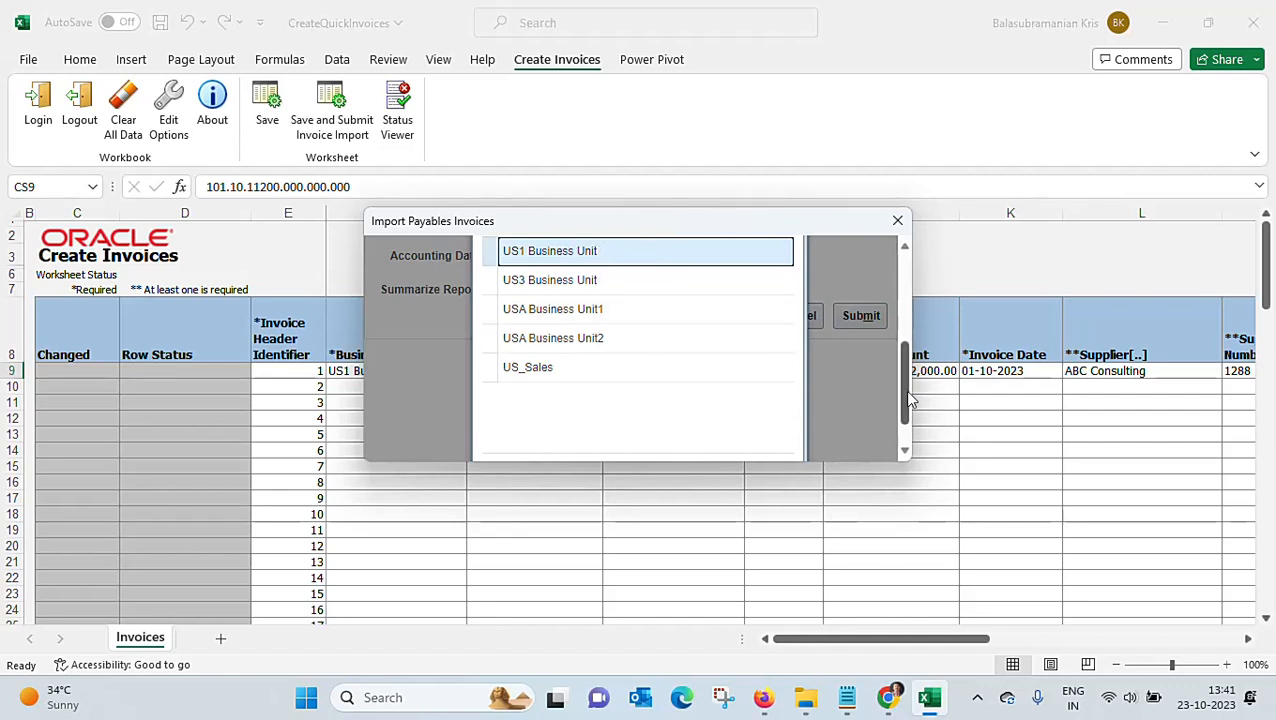
scroll(906, 400, down, 1)
click(722, 437)
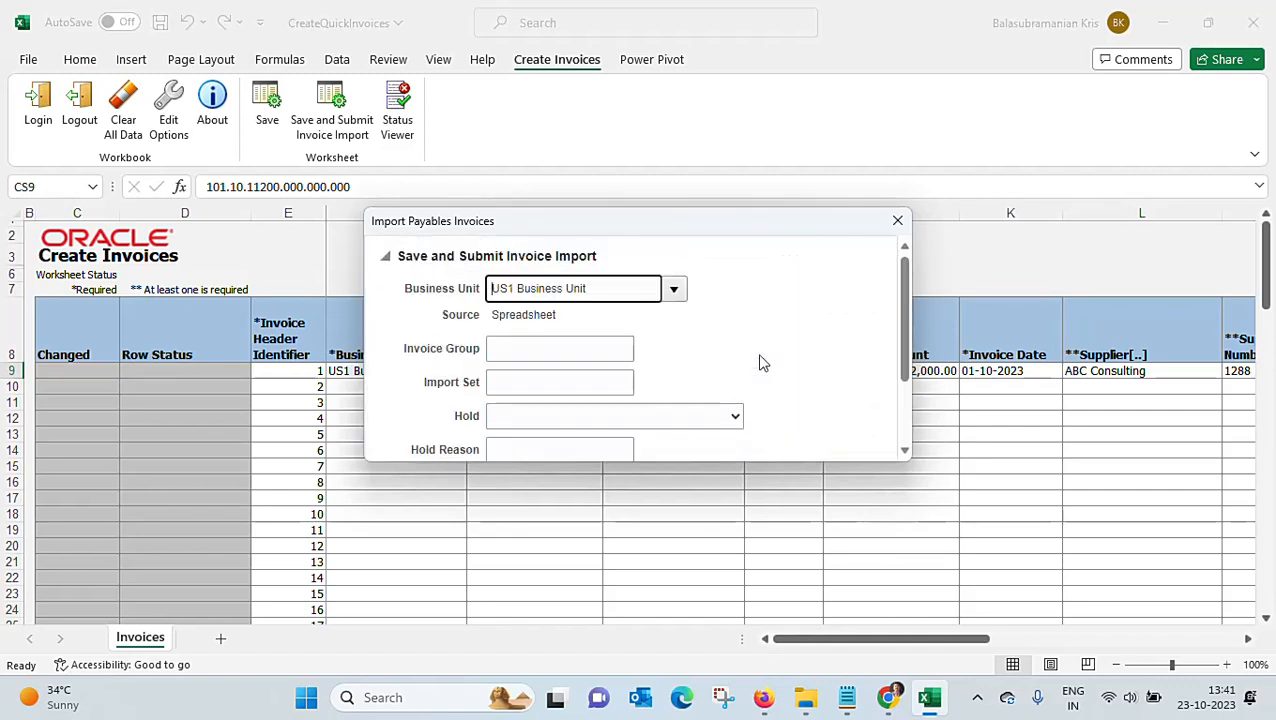
Submit the Payables invoice import with Invoice Group, Import Set and Hold left blank, and select the generated Request ID.
scroll(898, 316, down, 3)
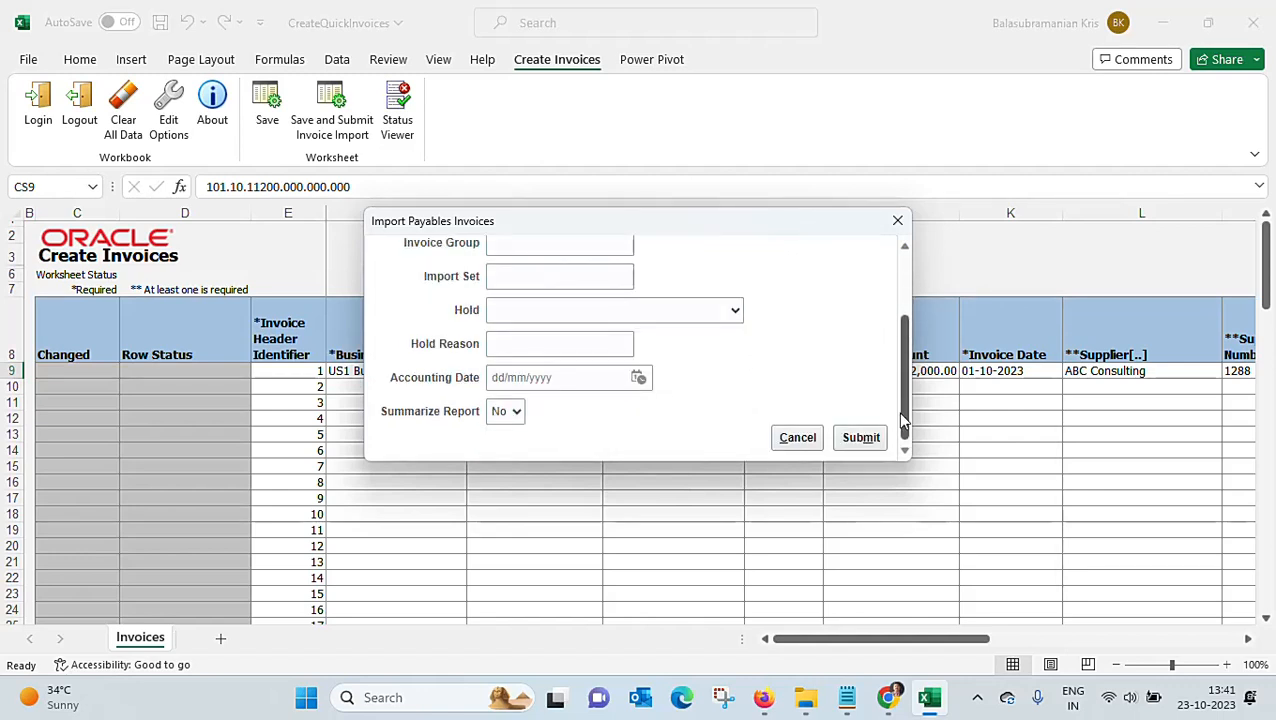
scroll(910, 356, up, 3)
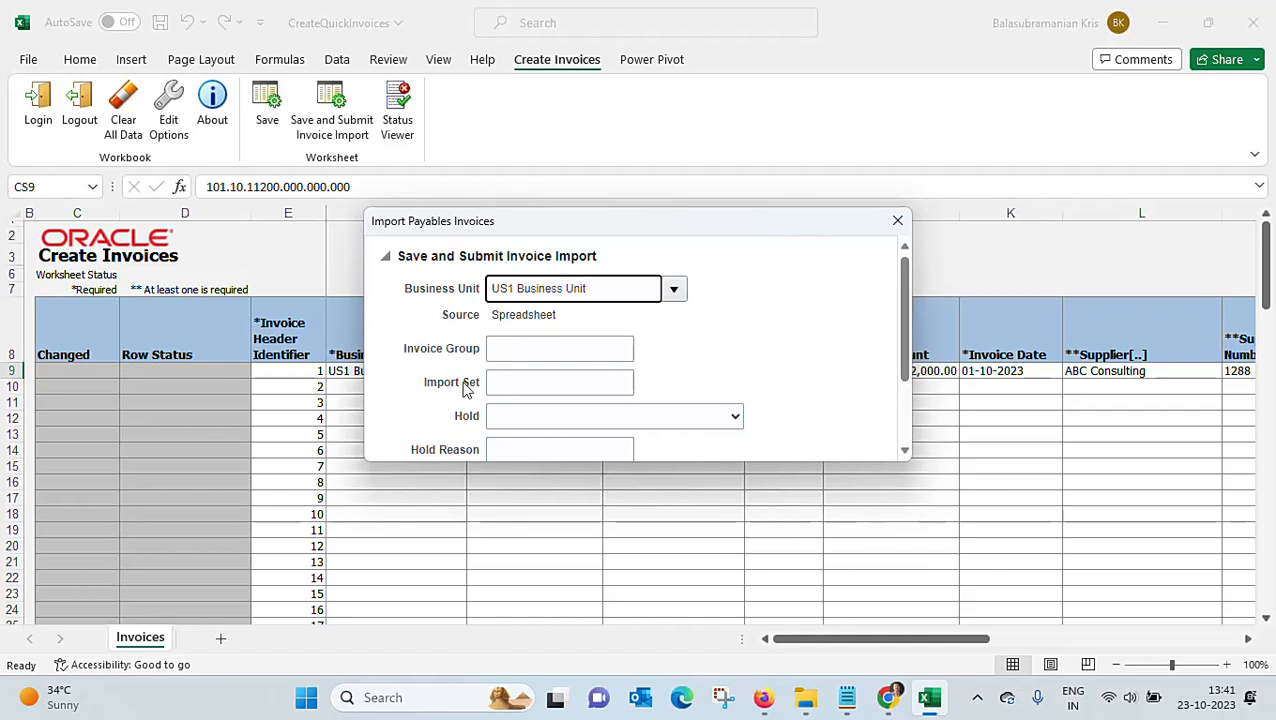
click(539, 350)
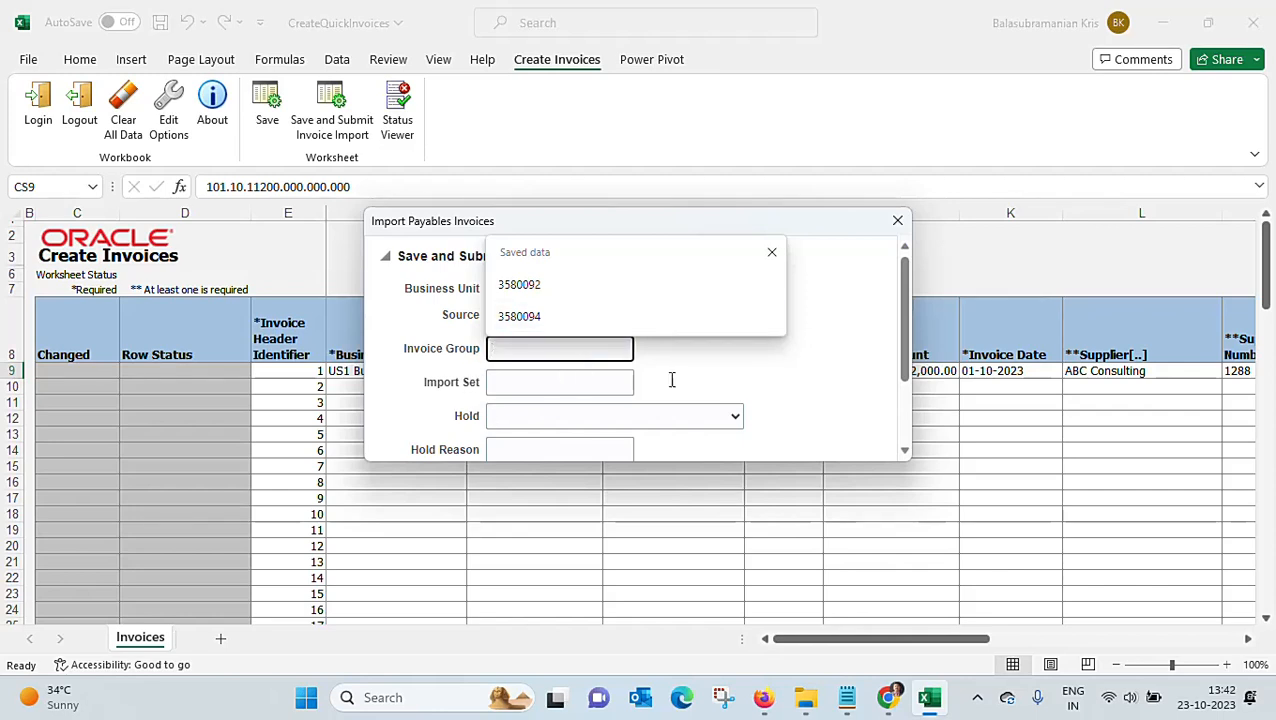
scroll(903, 365, down, 3)
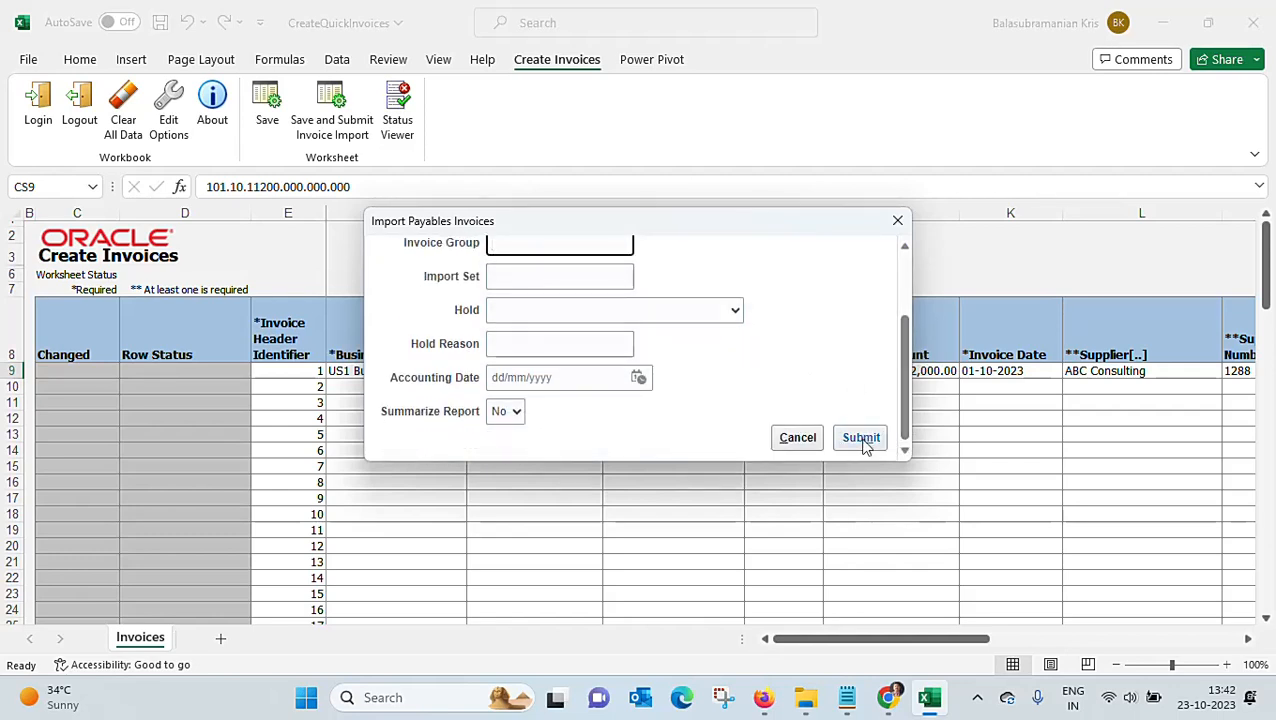
click(861, 437)
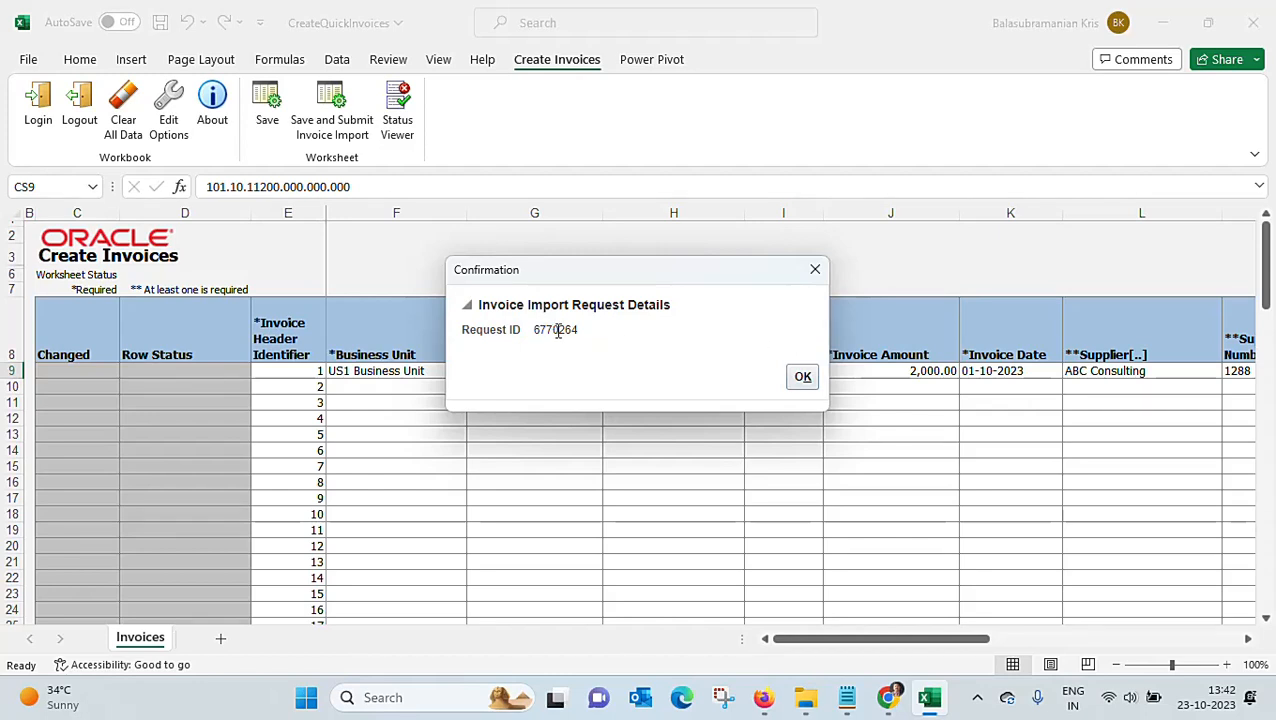
double_click(558, 331)
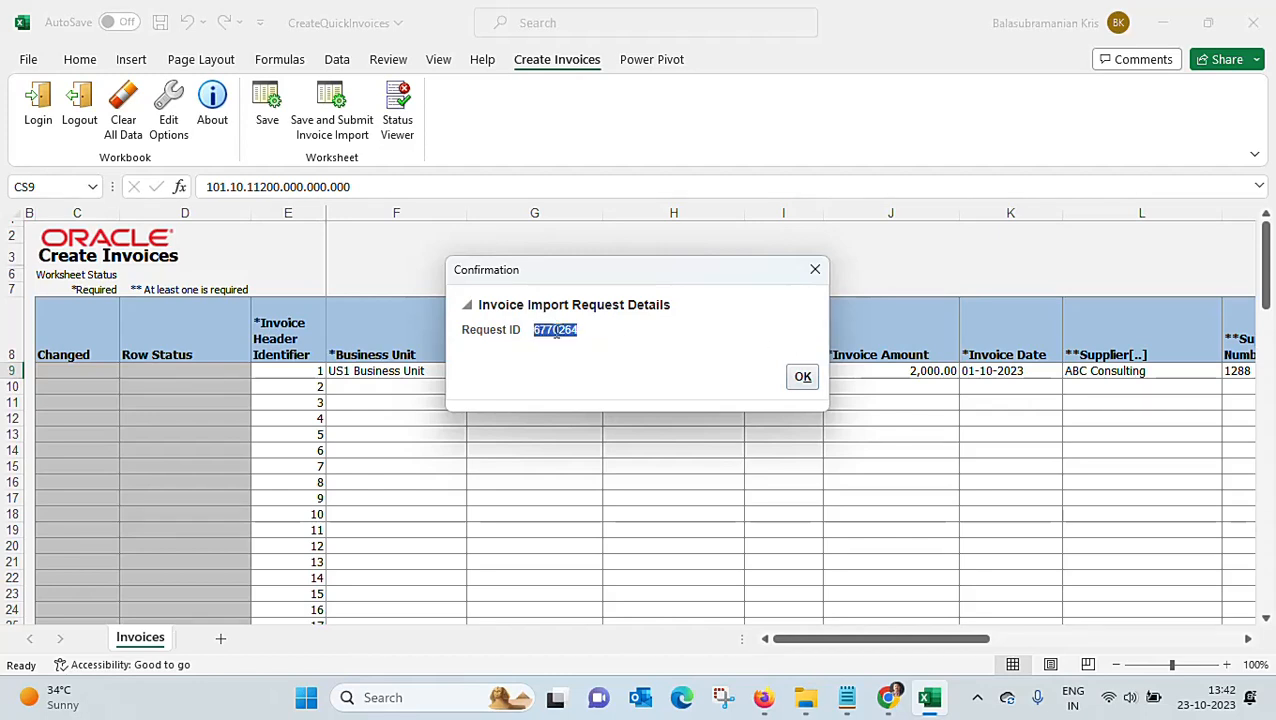
Dismiss the import request confirmation, switch to Oracle Fusion in Firefox, and open Scheduled Processes from the Tools group.
click(804, 380)
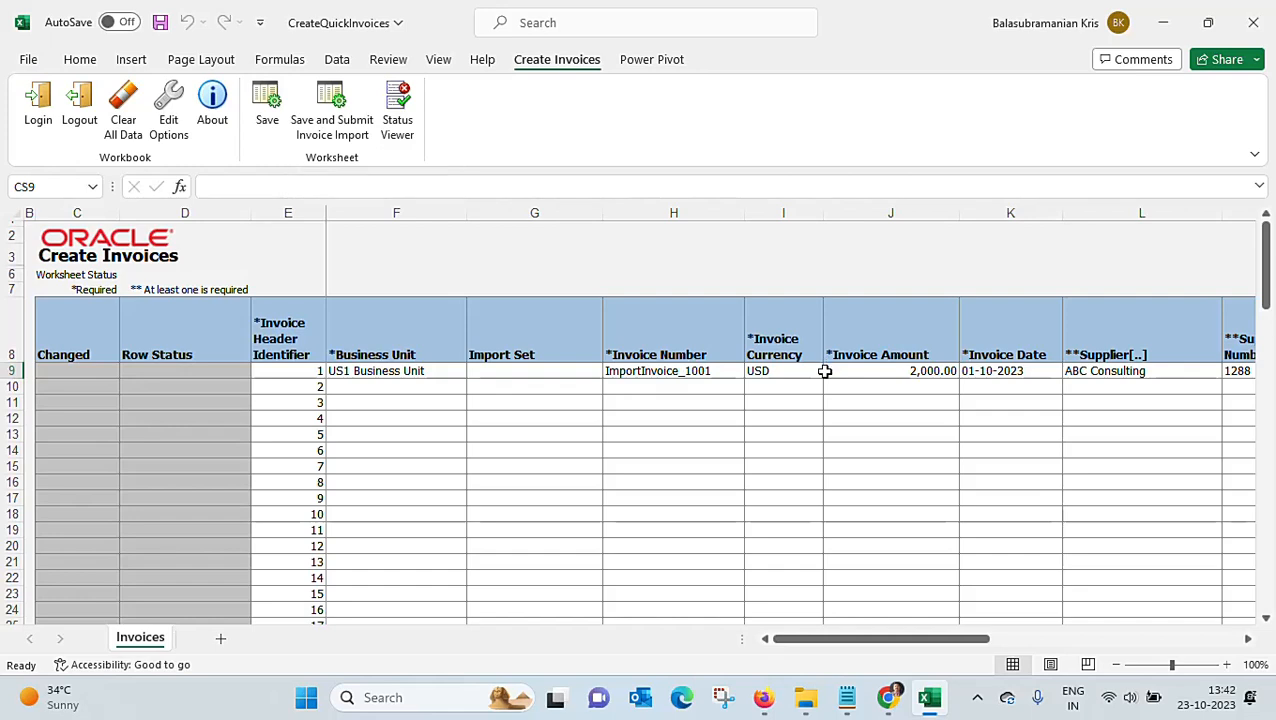
click(770, 708)
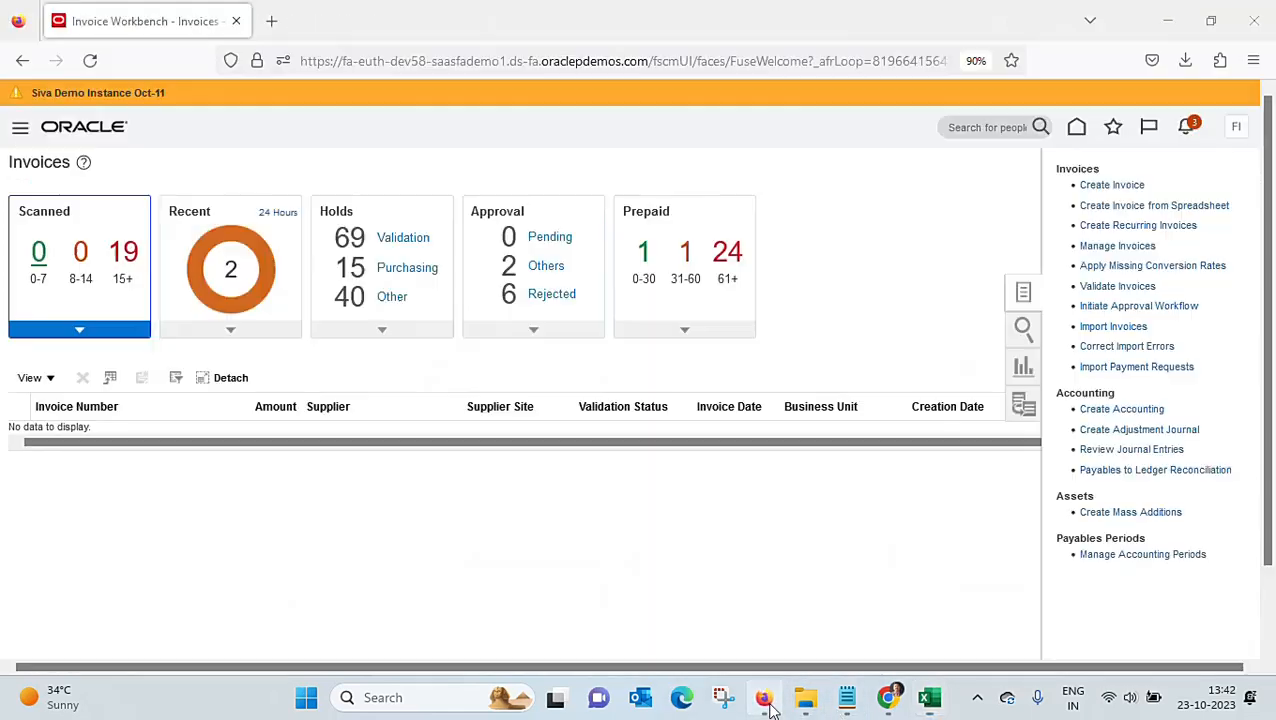
click(1077, 128)
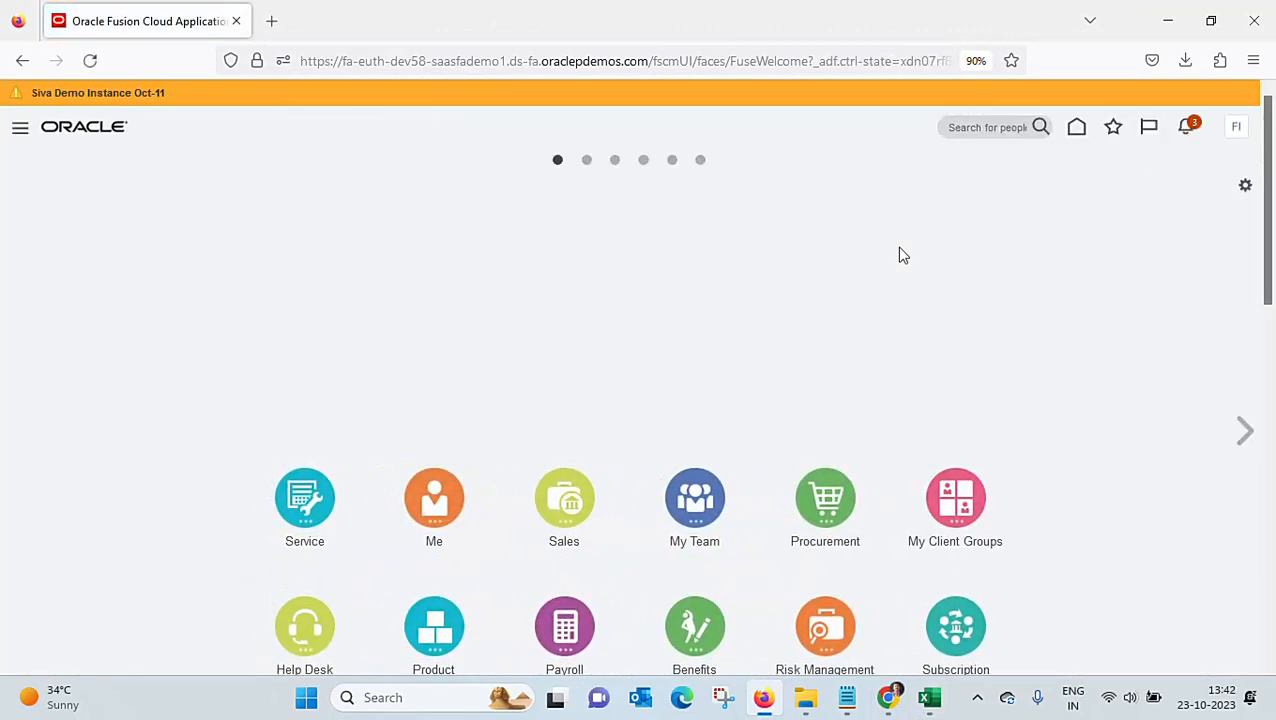
scroll(900, 255, down, 5)
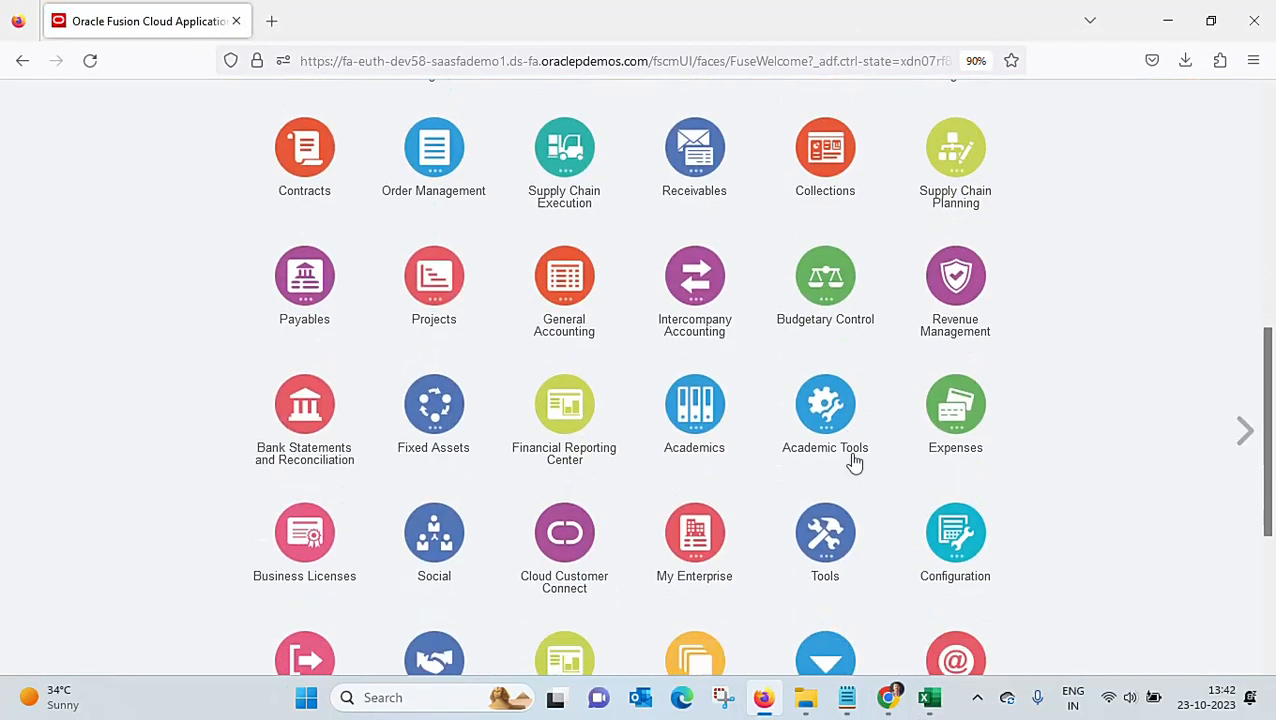
click(826, 530)
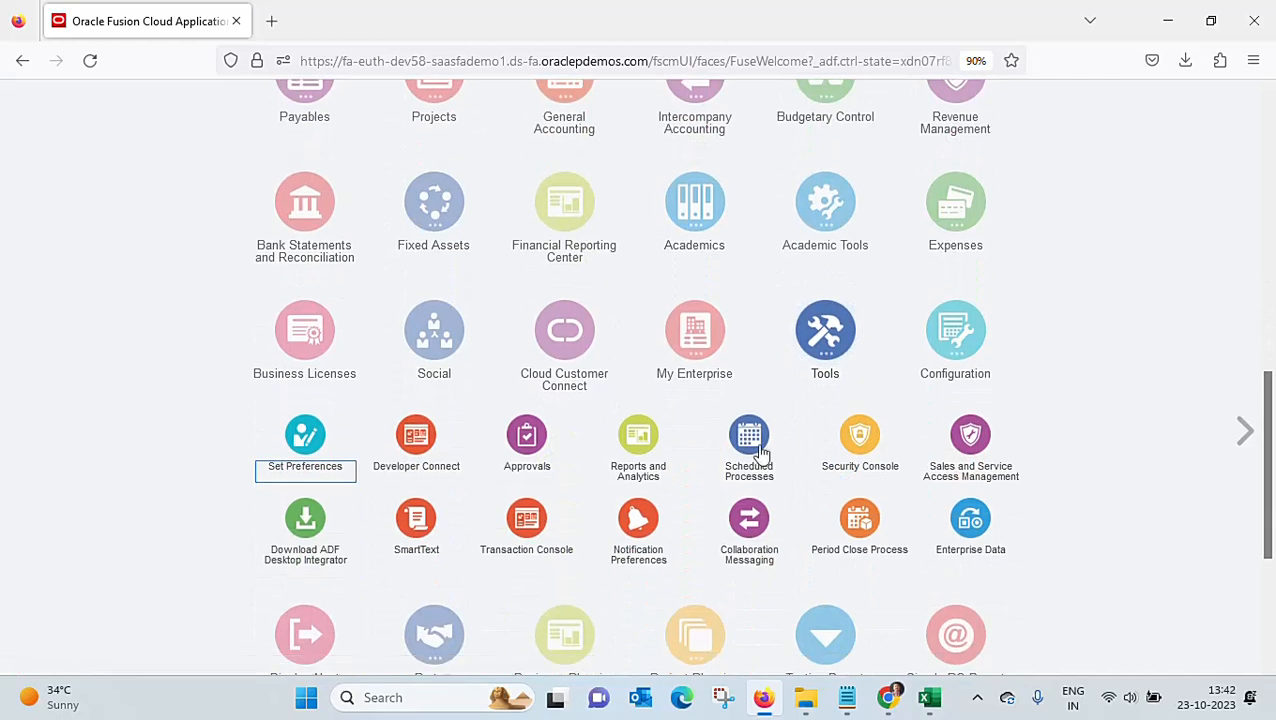
click(760, 452)
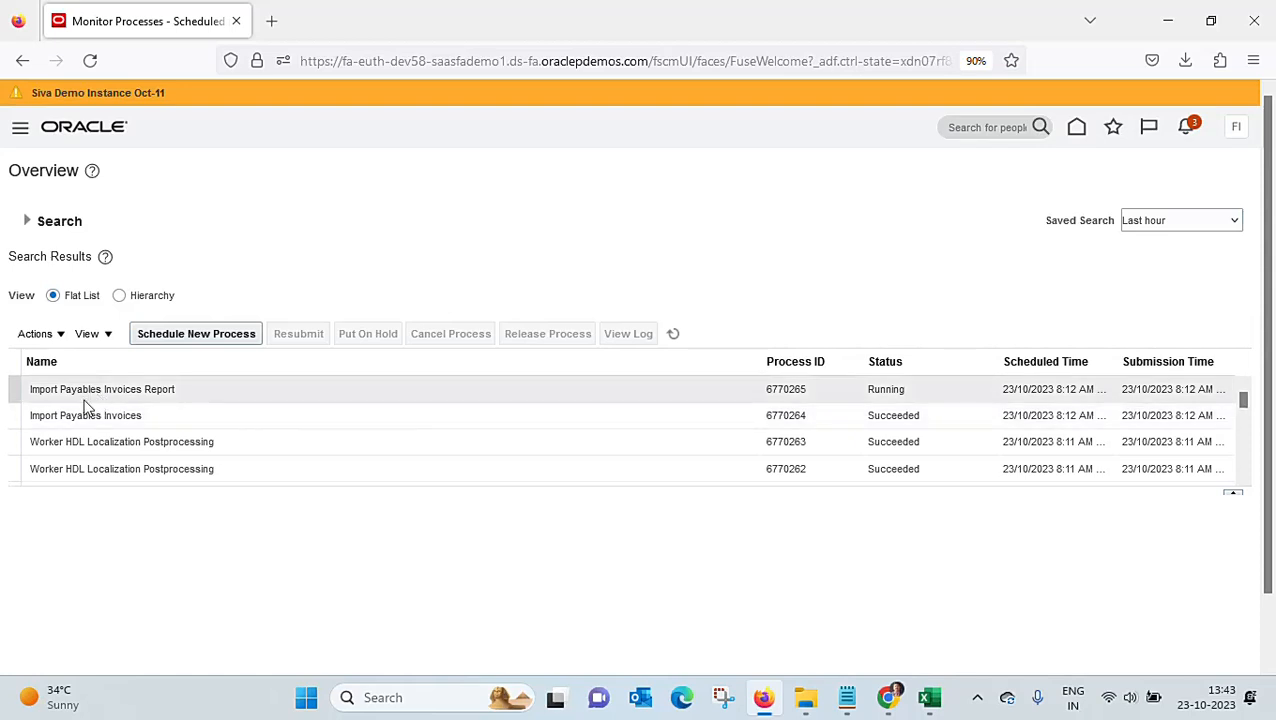
Check the Import Payables Invoices process and refresh the process list to track the Import Payables Invoices Report's status.
click(163, 425)
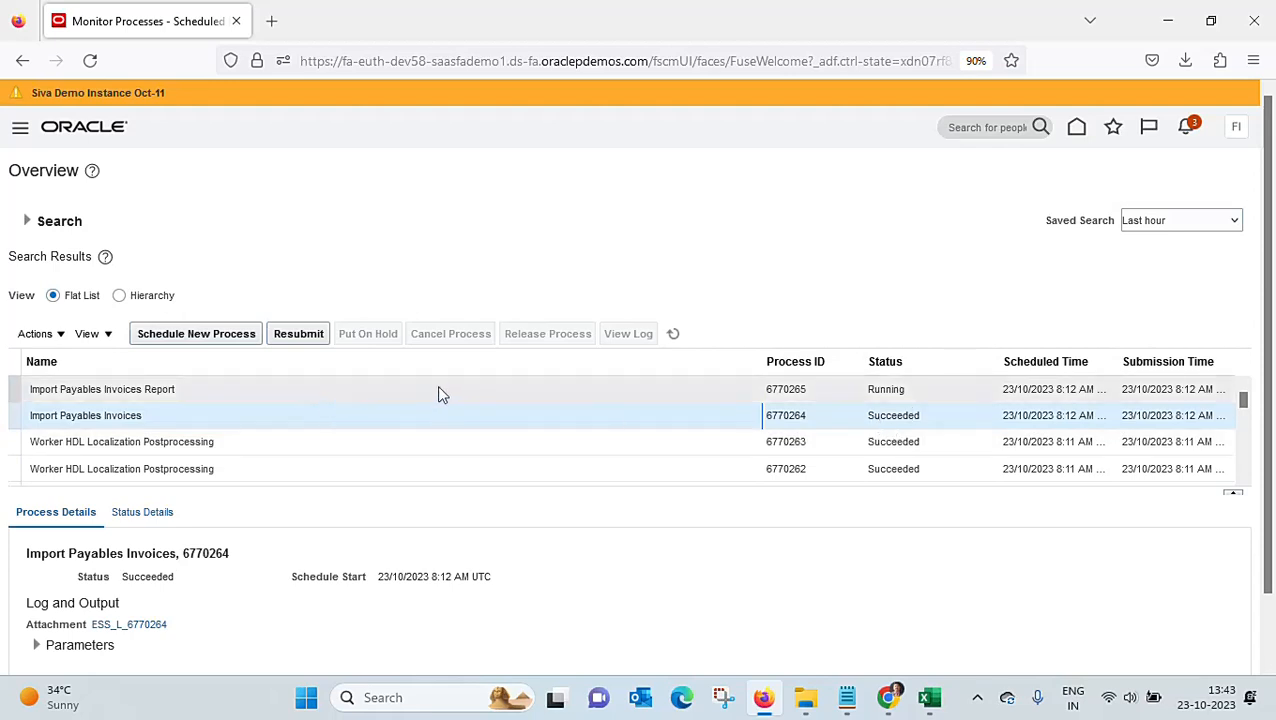
click(673, 333)
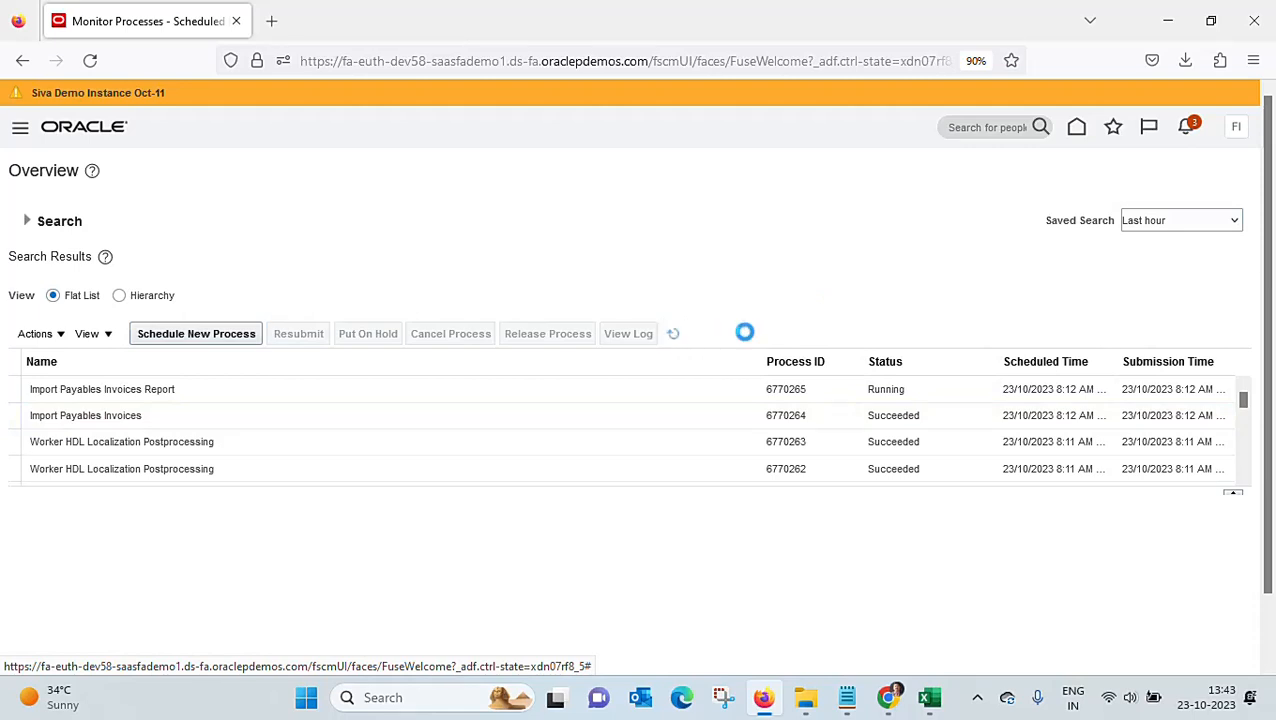
click(666, 395)
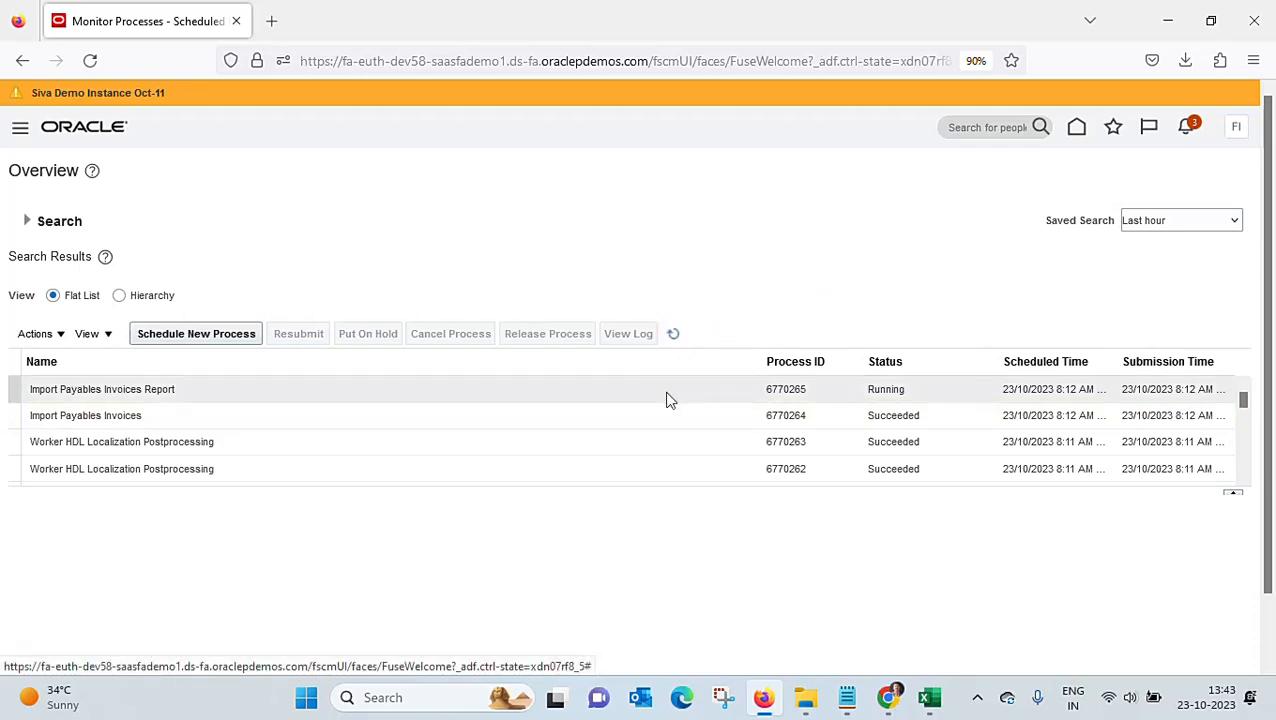
click(672, 332)
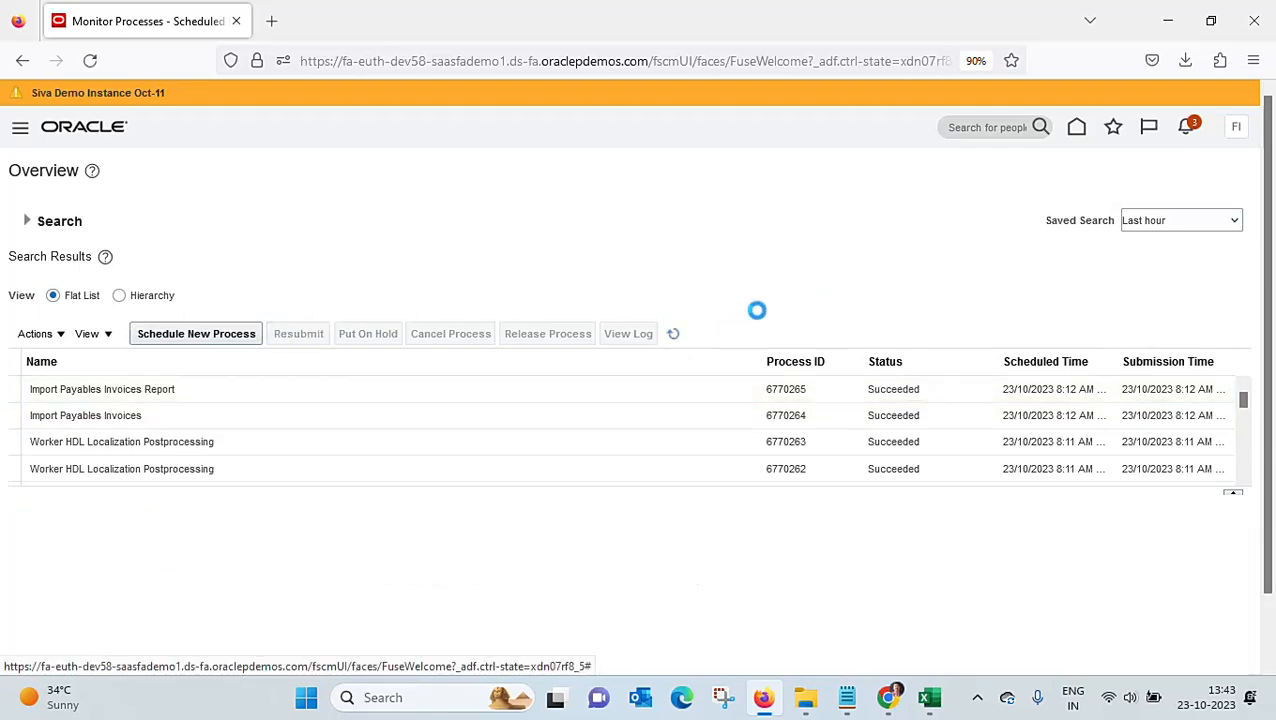
Republish the Import Payables Invoices Report's output, export it for viewing, and examine the audit and rejections sections before closing it.
click(648, 390)
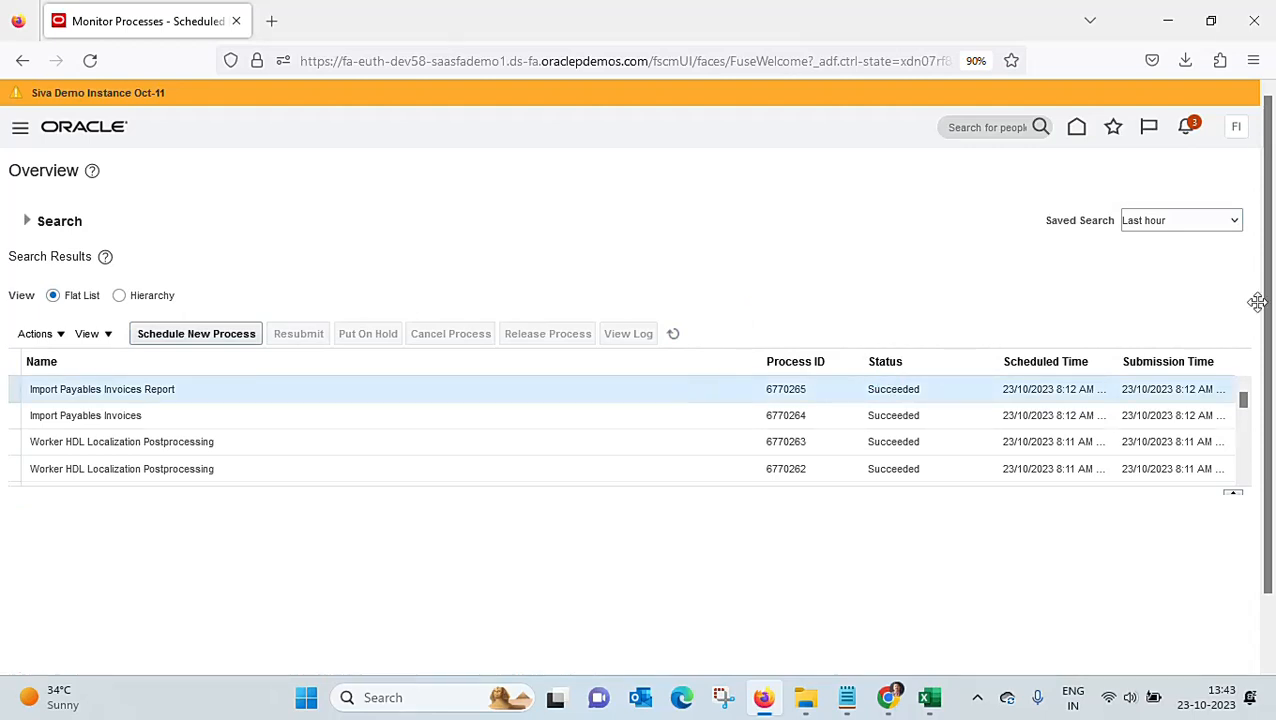
scroll(1268, 300, down, 3)
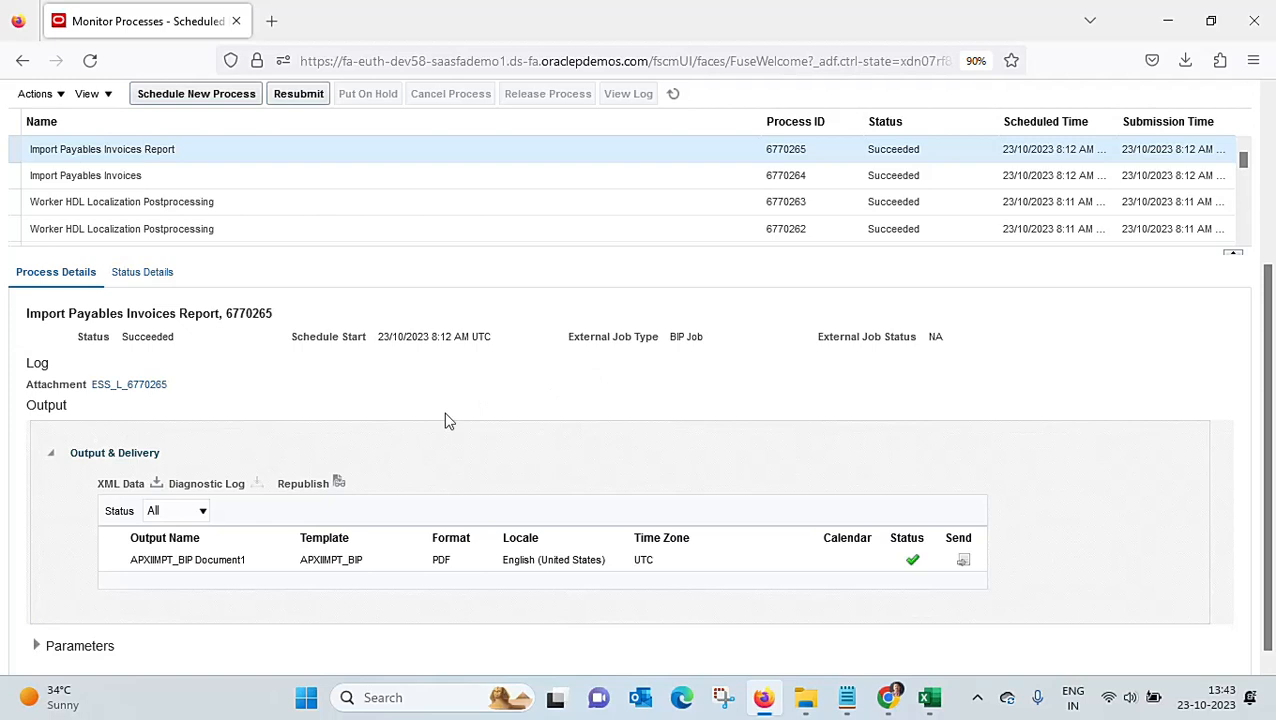
click(339, 484)
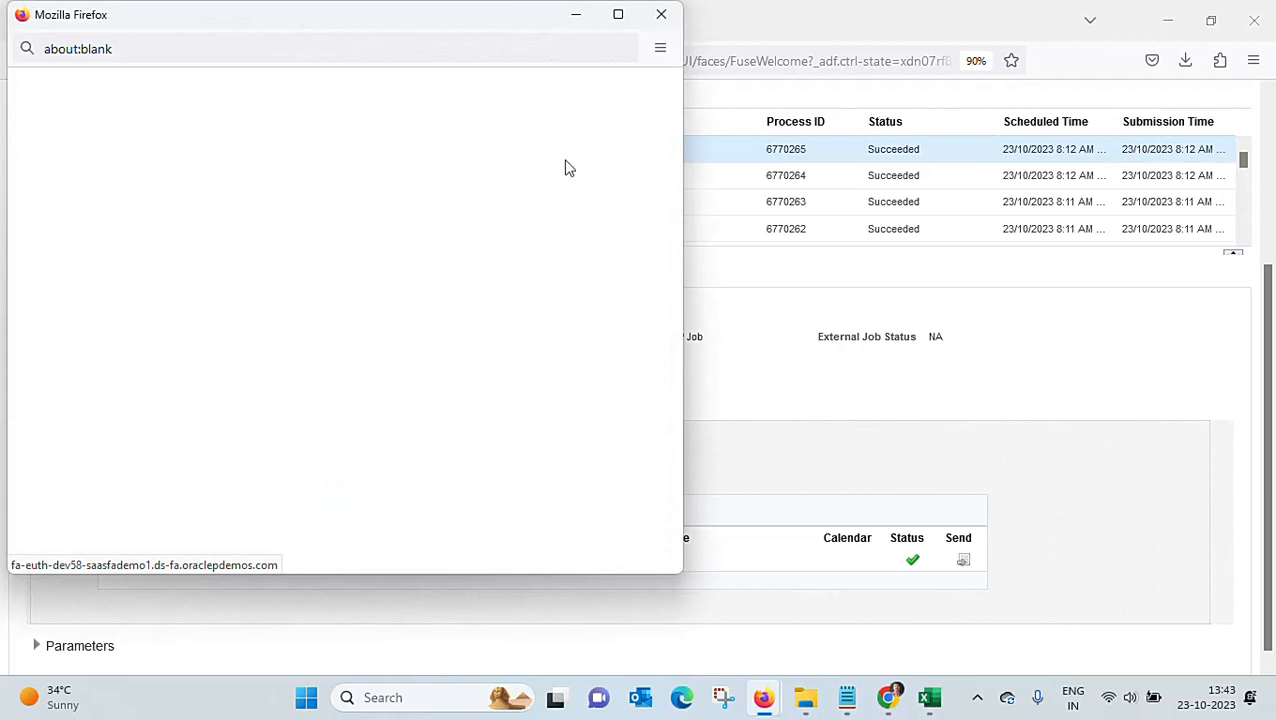
click(620, 133)
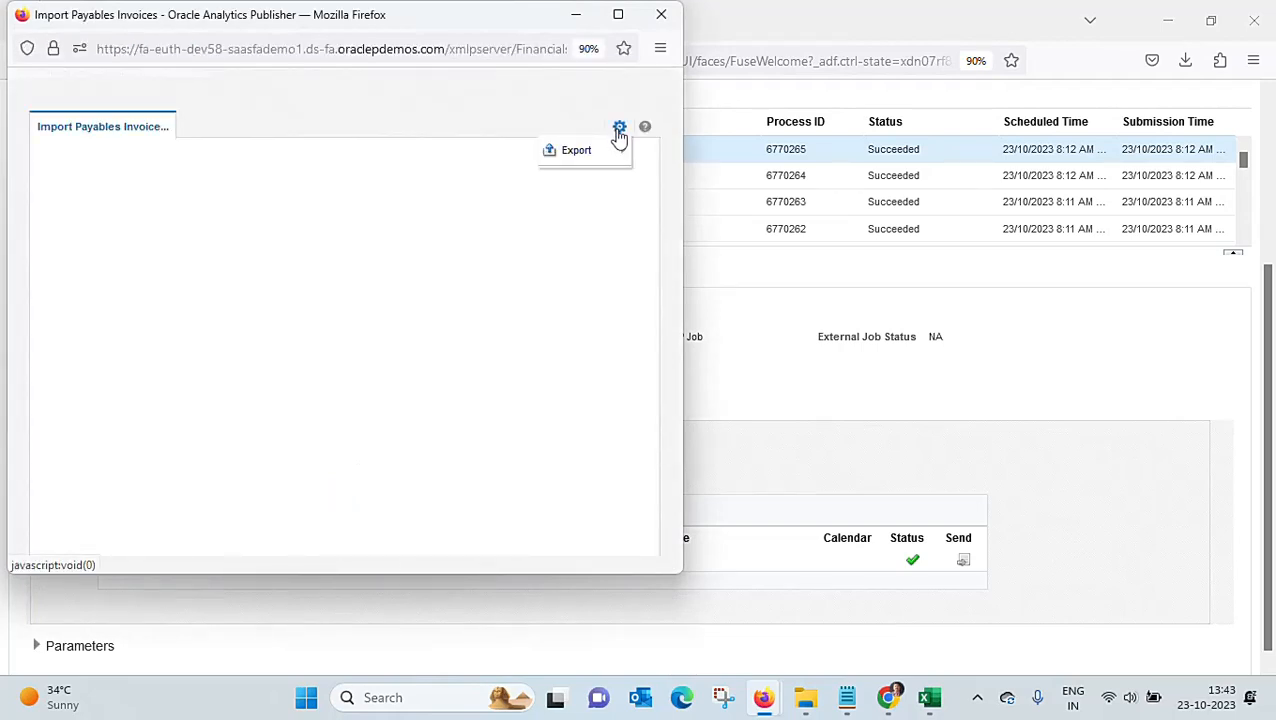
mouse_move(575, 148)
click(452, 192)
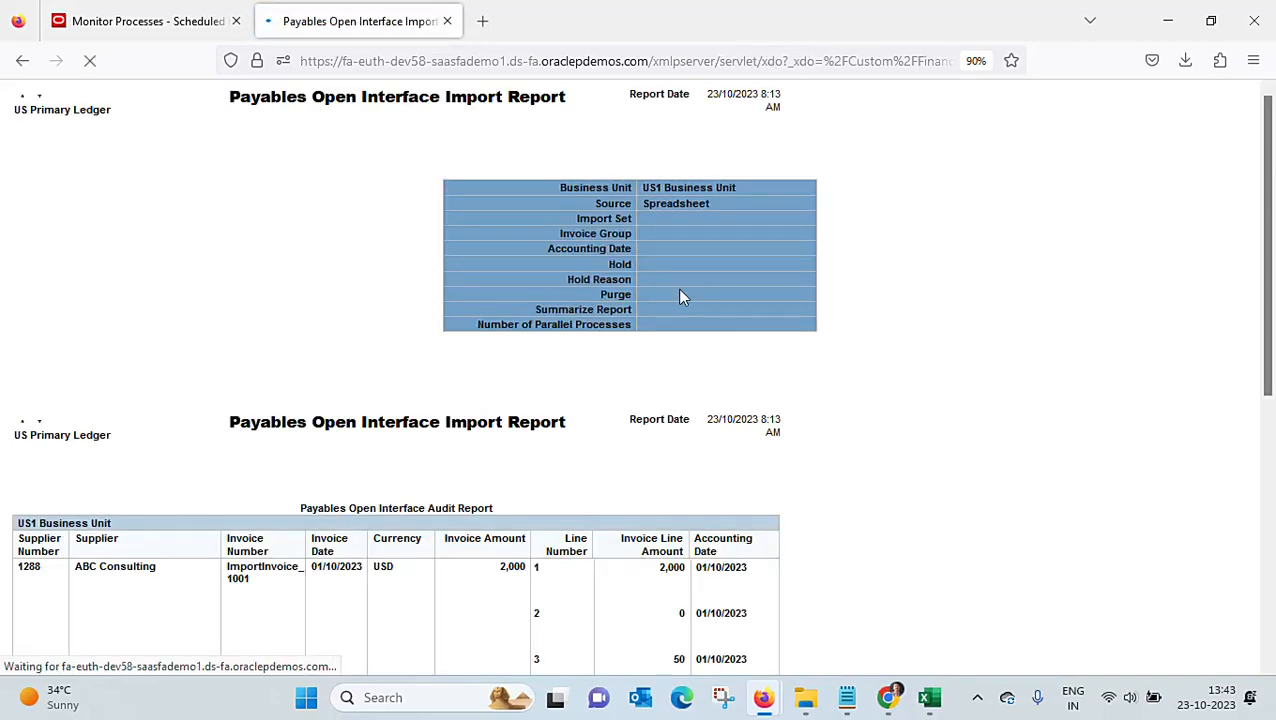
scroll(681, 295, down, 2)
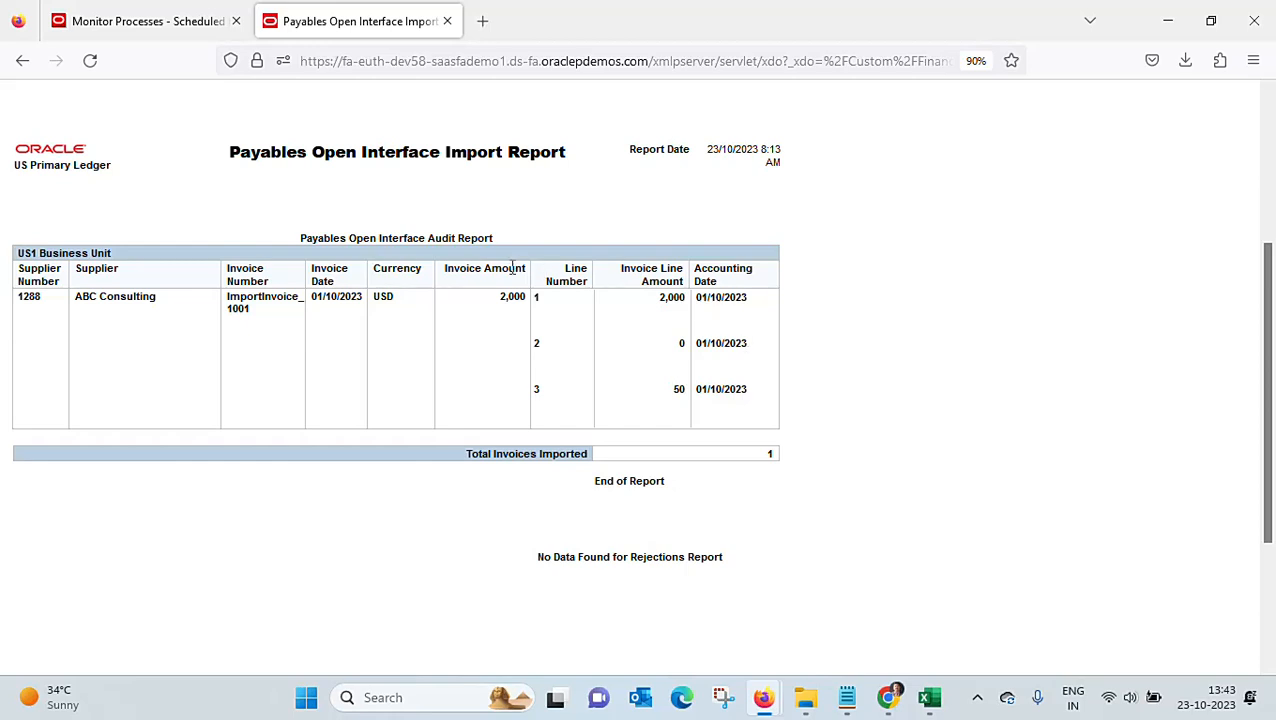
click(447, 21)
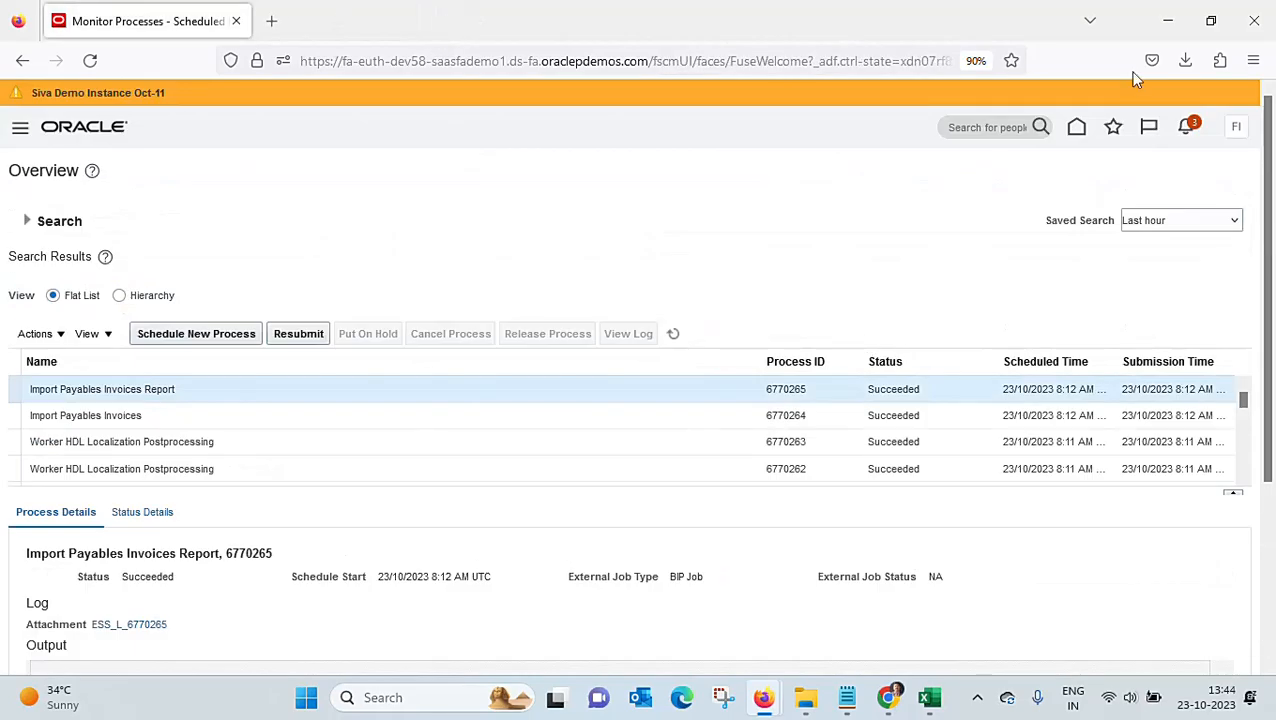
Open the Payables Invoices work area from the home page and list the invoices from the last 24 hours.
click(1079, 127)
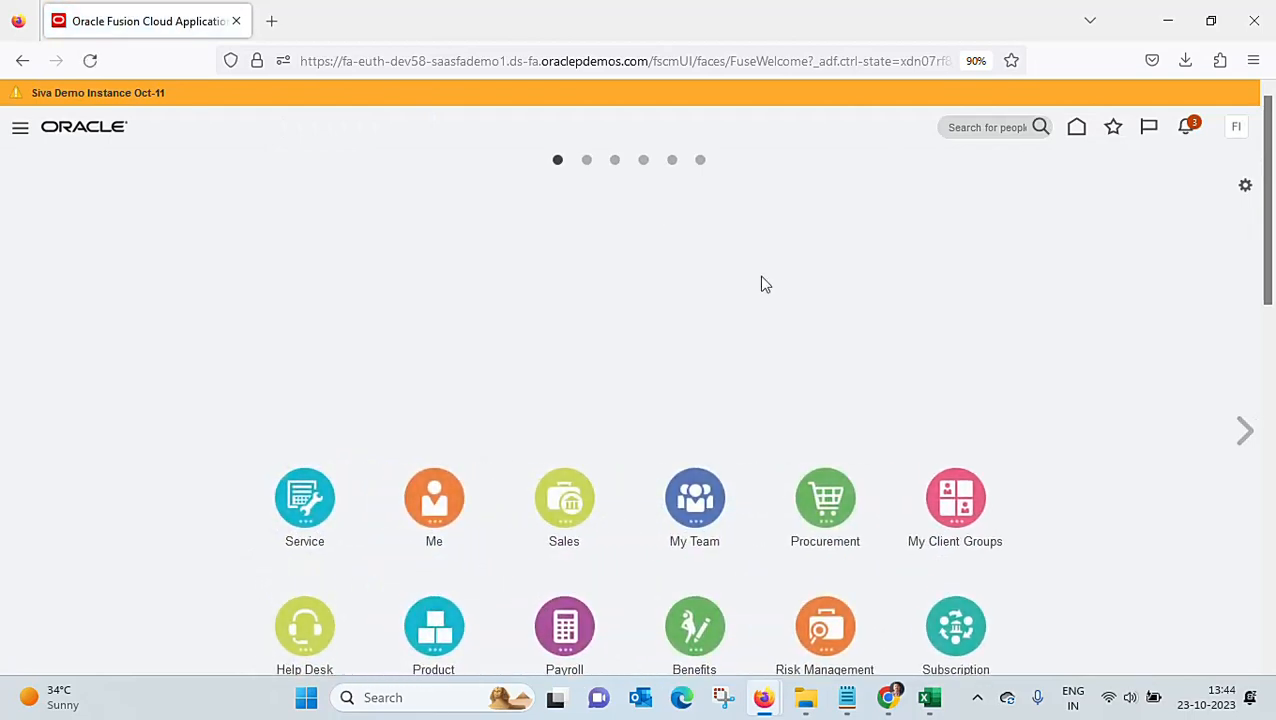
scroll(640, 340, down, 3)
scroll(400, 500, down, 2)
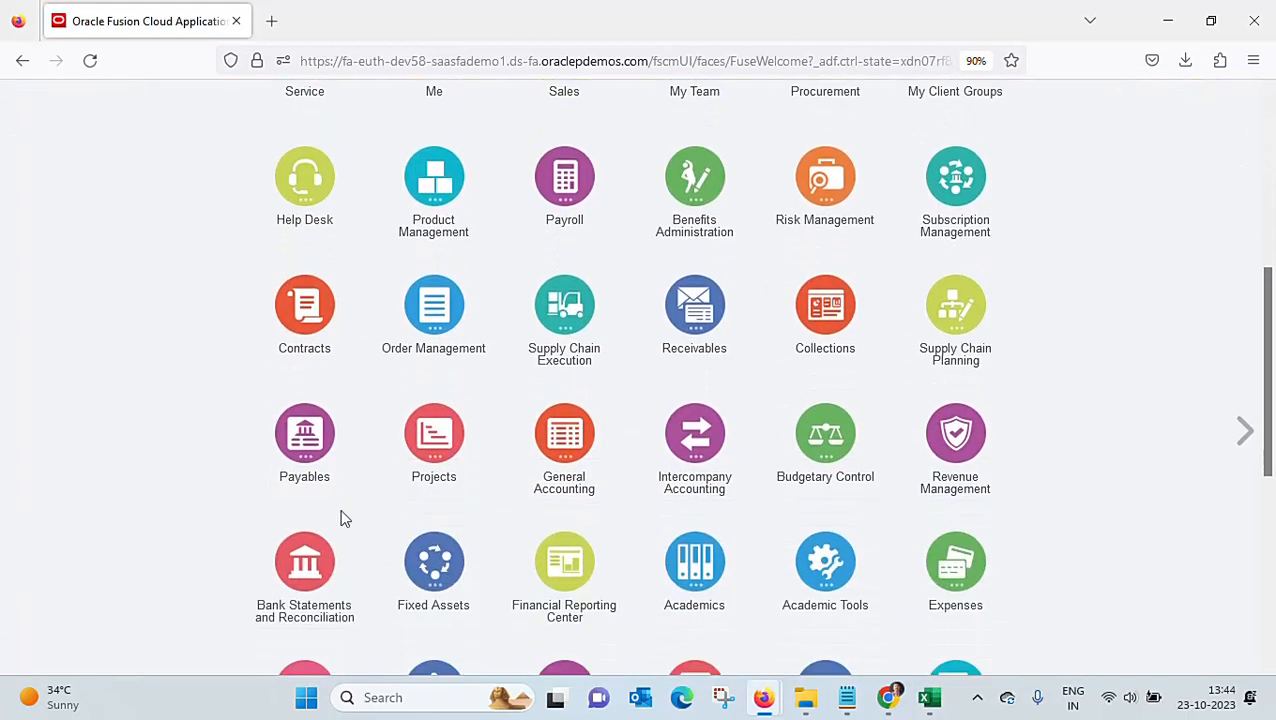
click(315, 458)
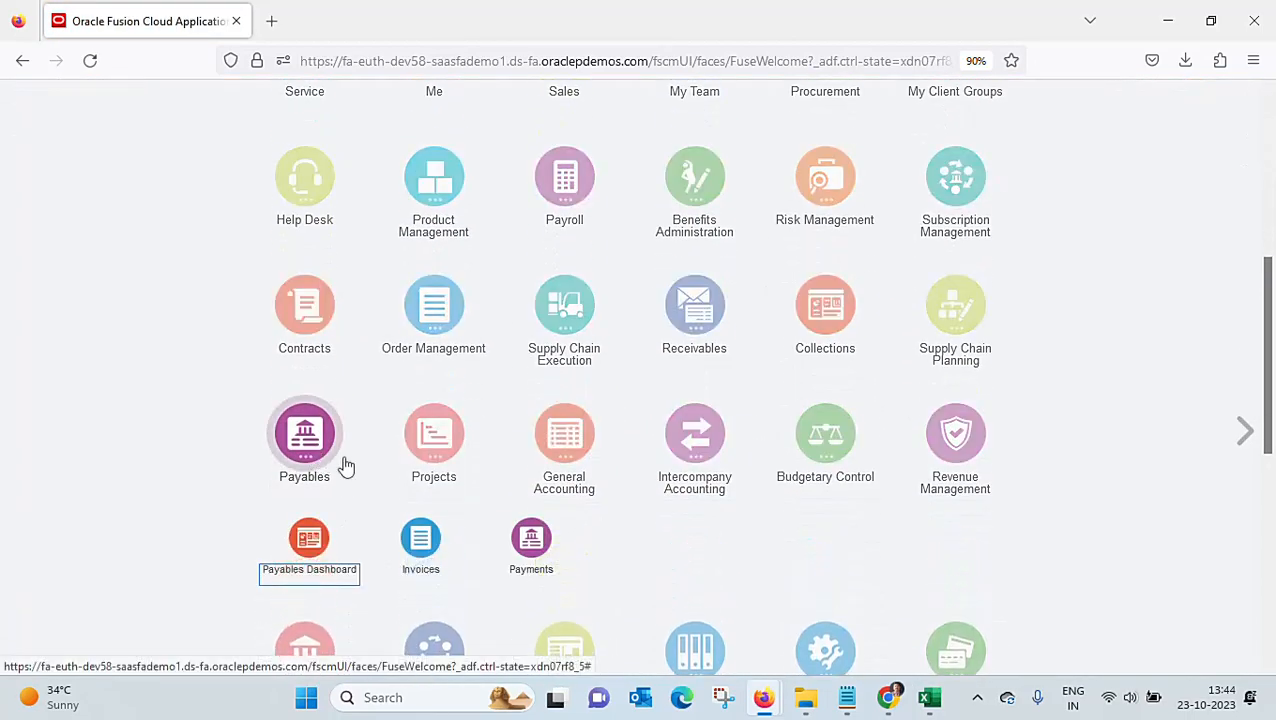
click(421, 541)
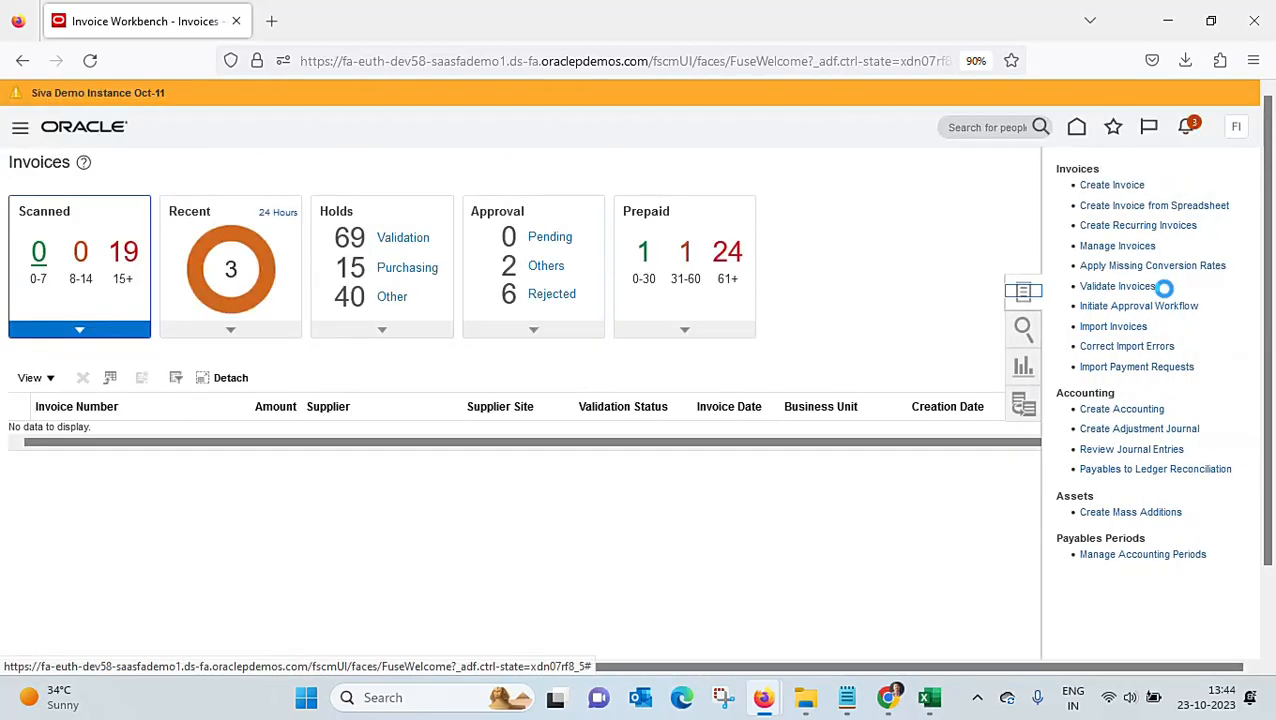
click(255, 262)
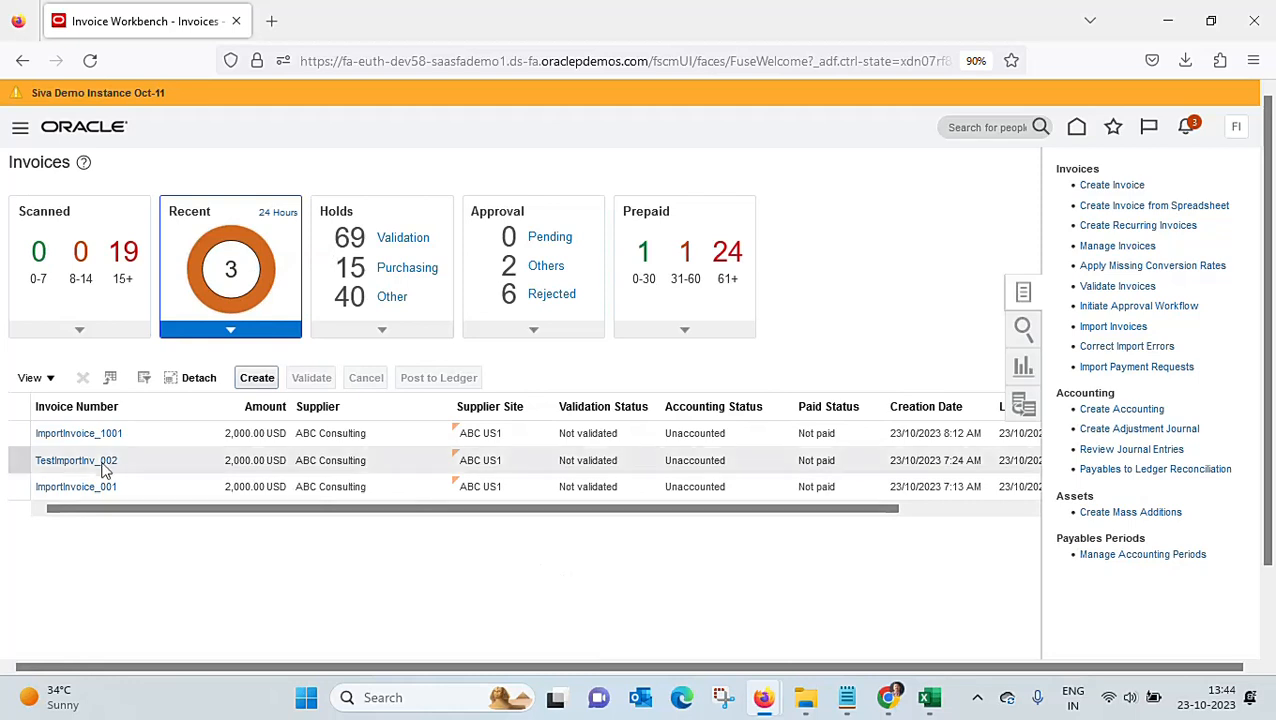
Compare the ImportInvoice_1001 entry in the recent invoices with the invoice number in the CreateQuickInvoices workbook in Excel.
click(157, 437)
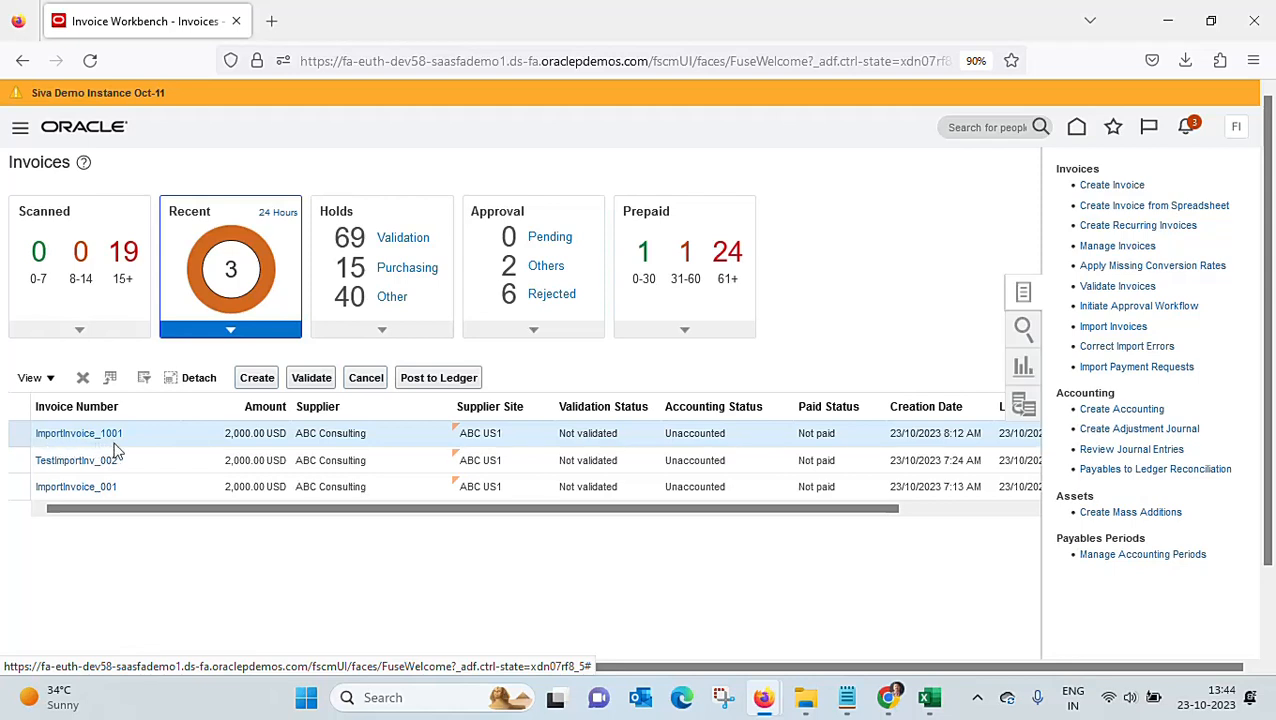
click(929, 697)
click(659, 371)
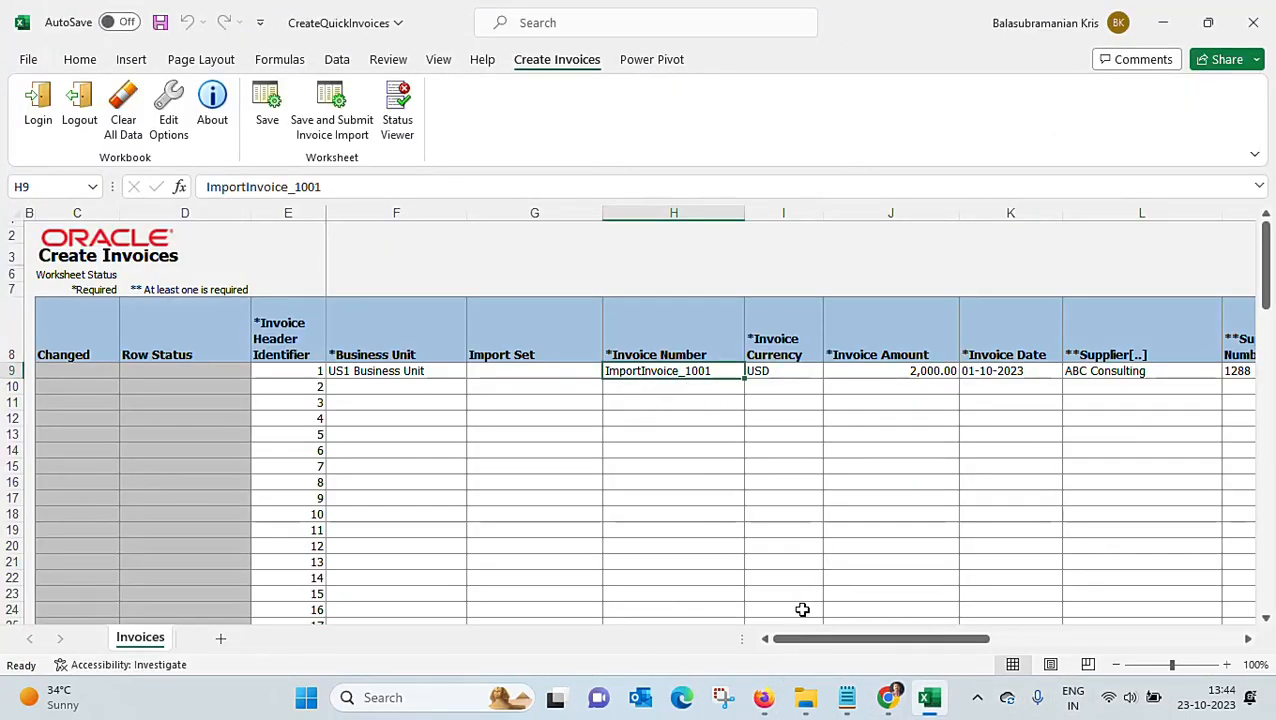
mouse_move(769, 712)
click(755, 540)
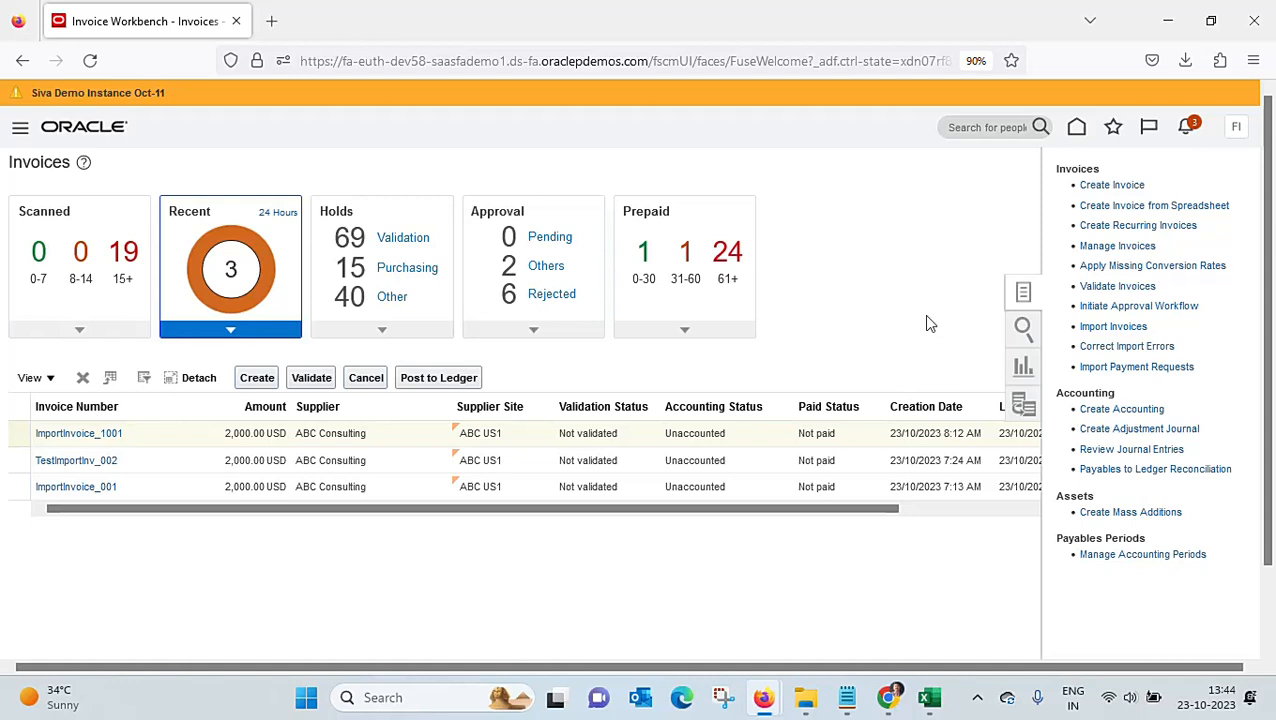
Open invoice ImportInvoice_1001 from the recent invoices and look over its header row in the Excel workbook while it loads.
click(106, 437)
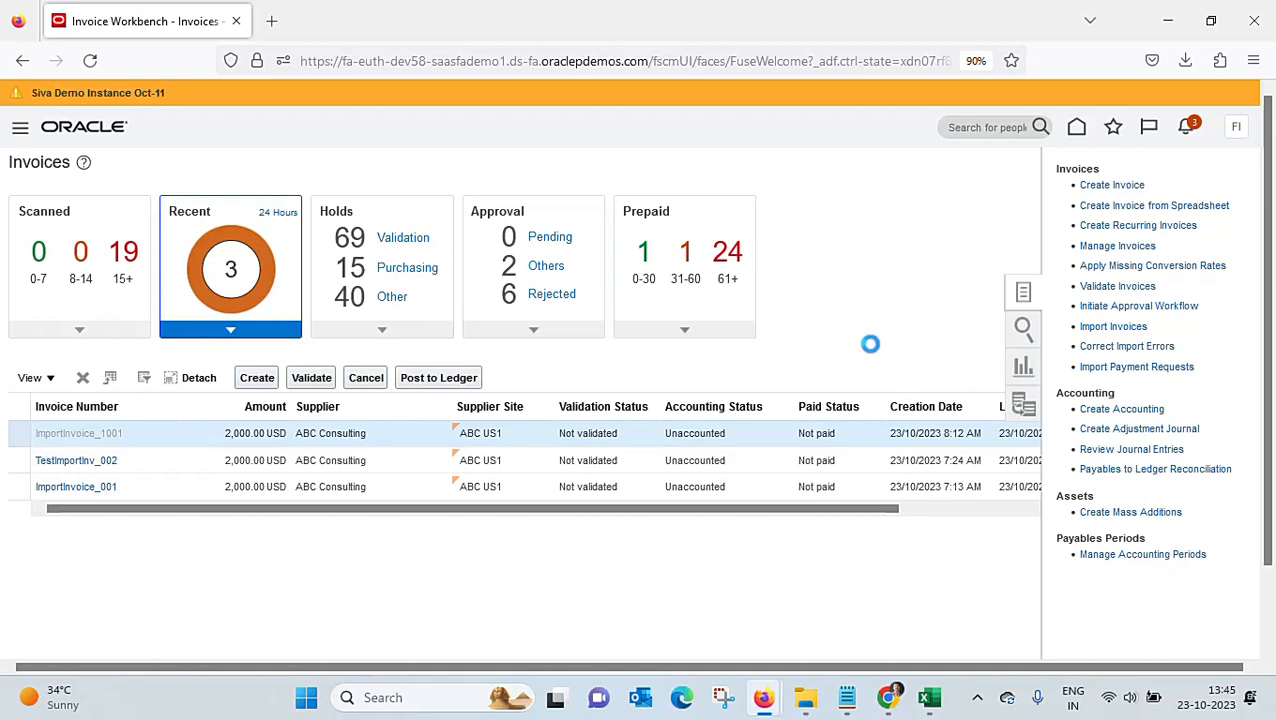
click(928, 705)
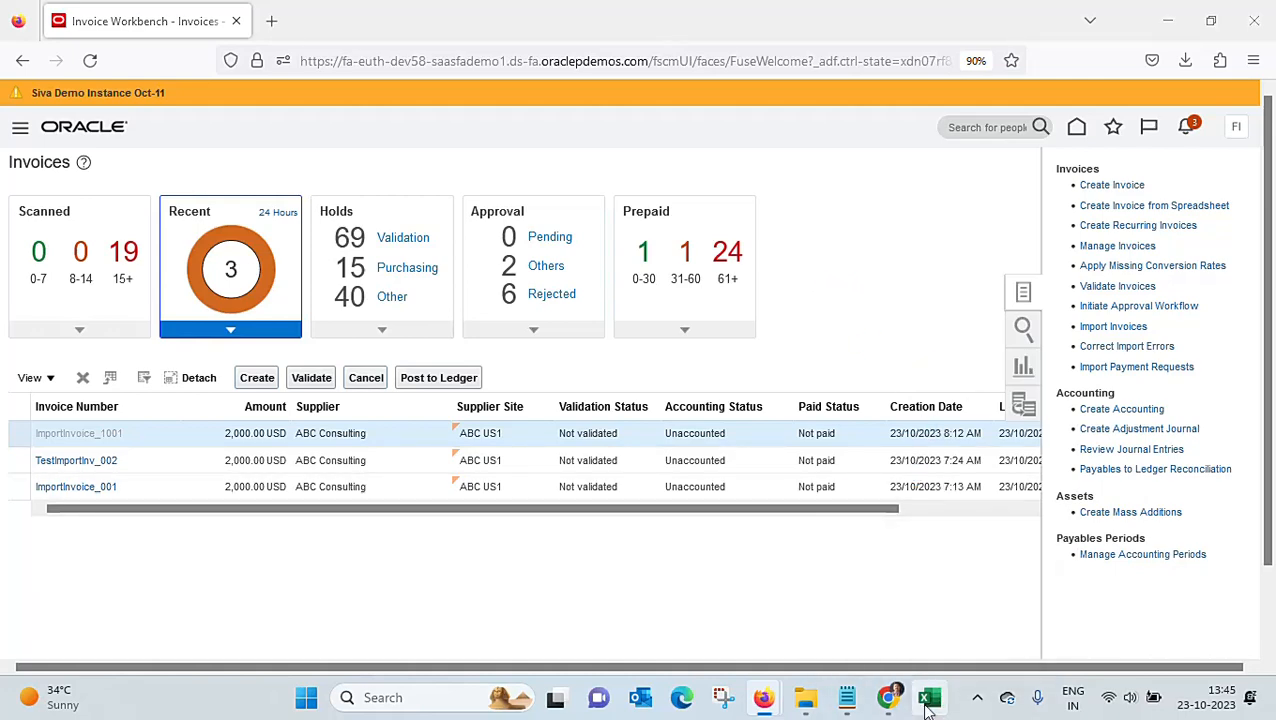
click(789, 373)
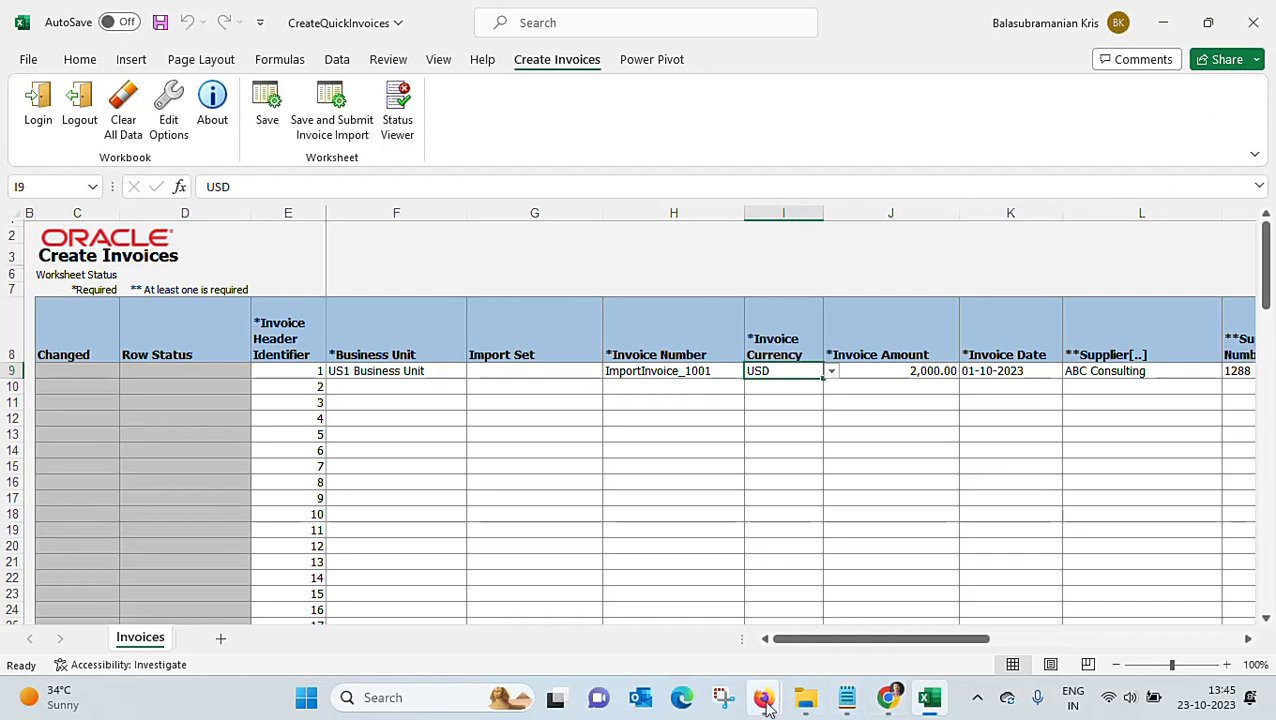
mouse_move(763, 697)
click(731, 615)
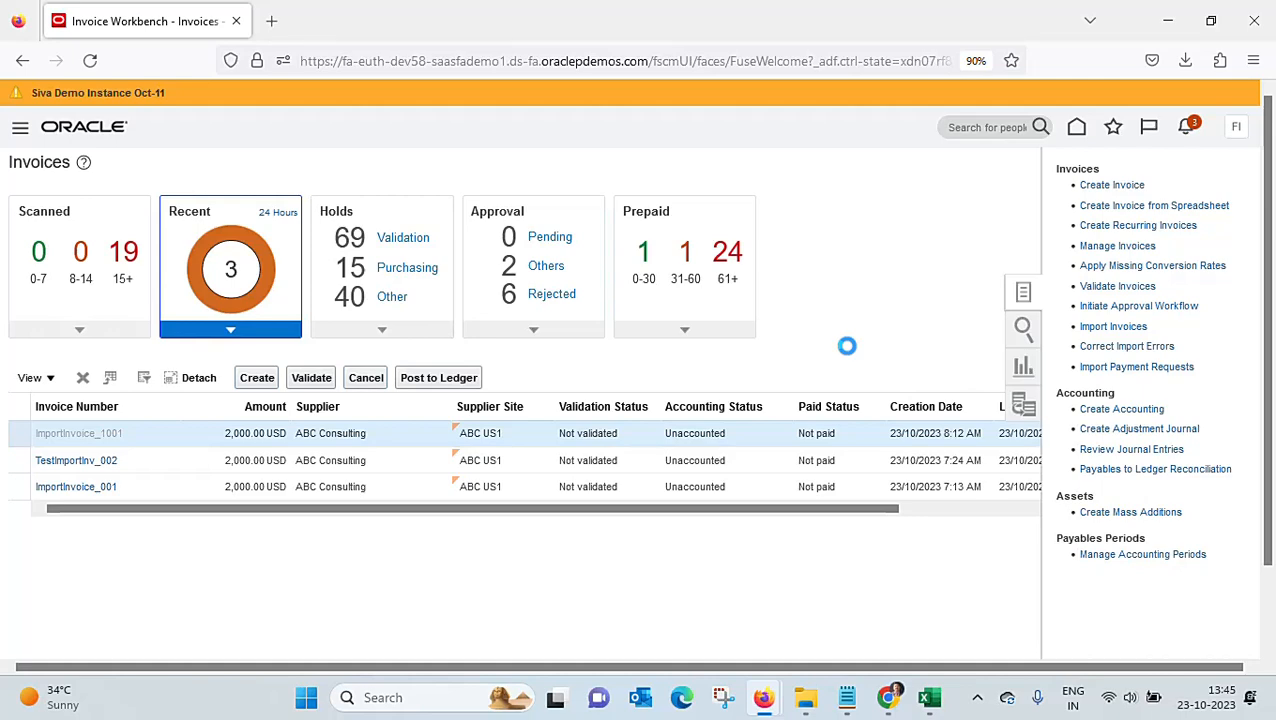
Compare the opened invoice's header, line amount and distribution combination with the first row of the CreateQuickInvoices workbook.
scroll(847, 350, down, 2)
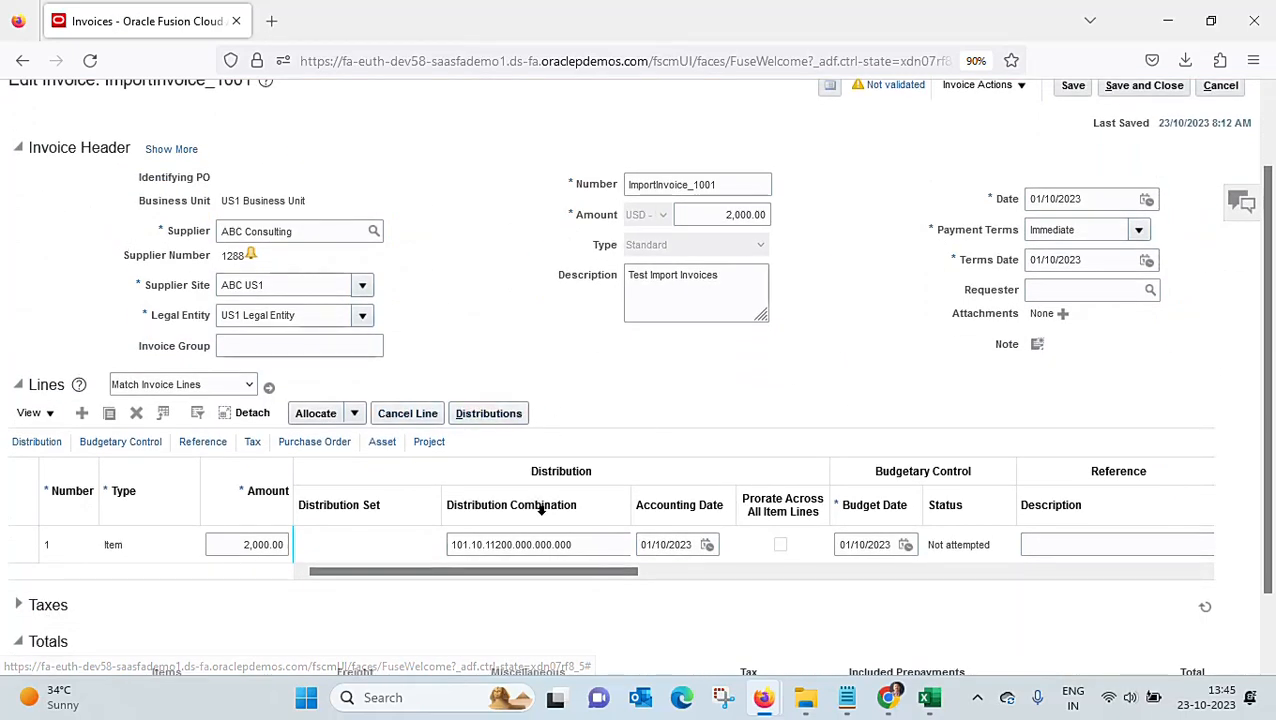
click(936, 705)
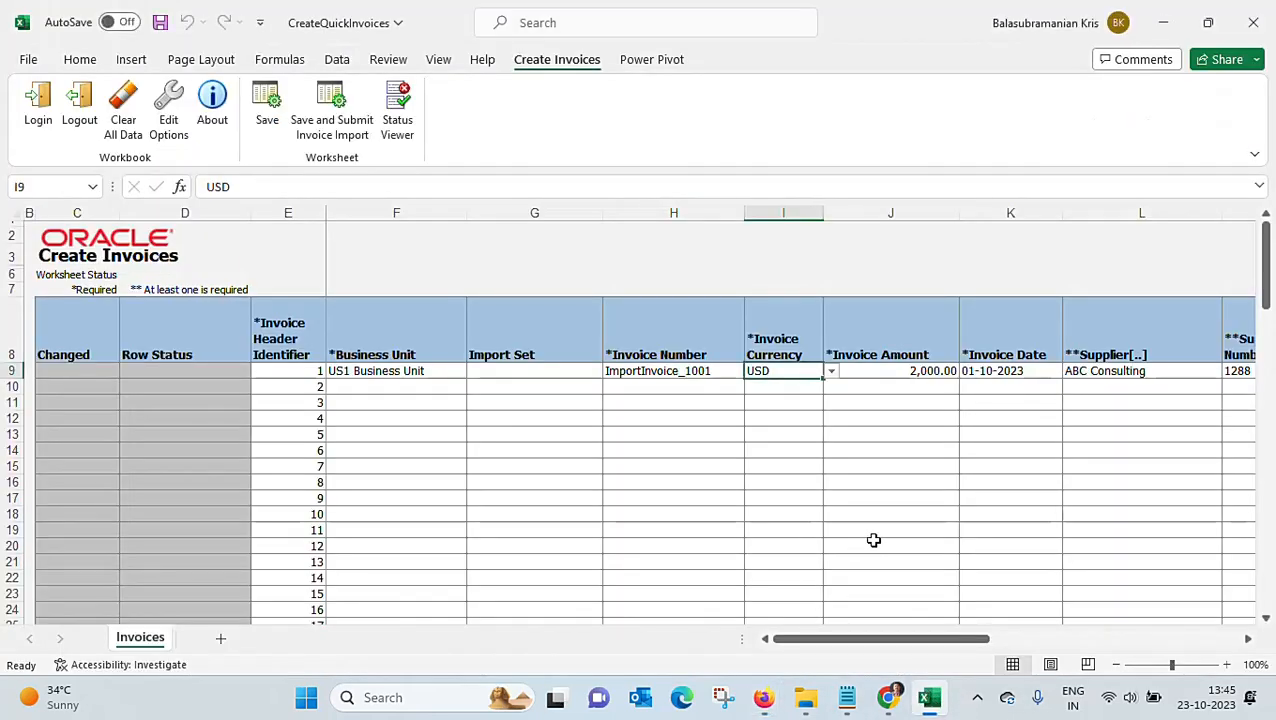
mouse_move(770, 705)
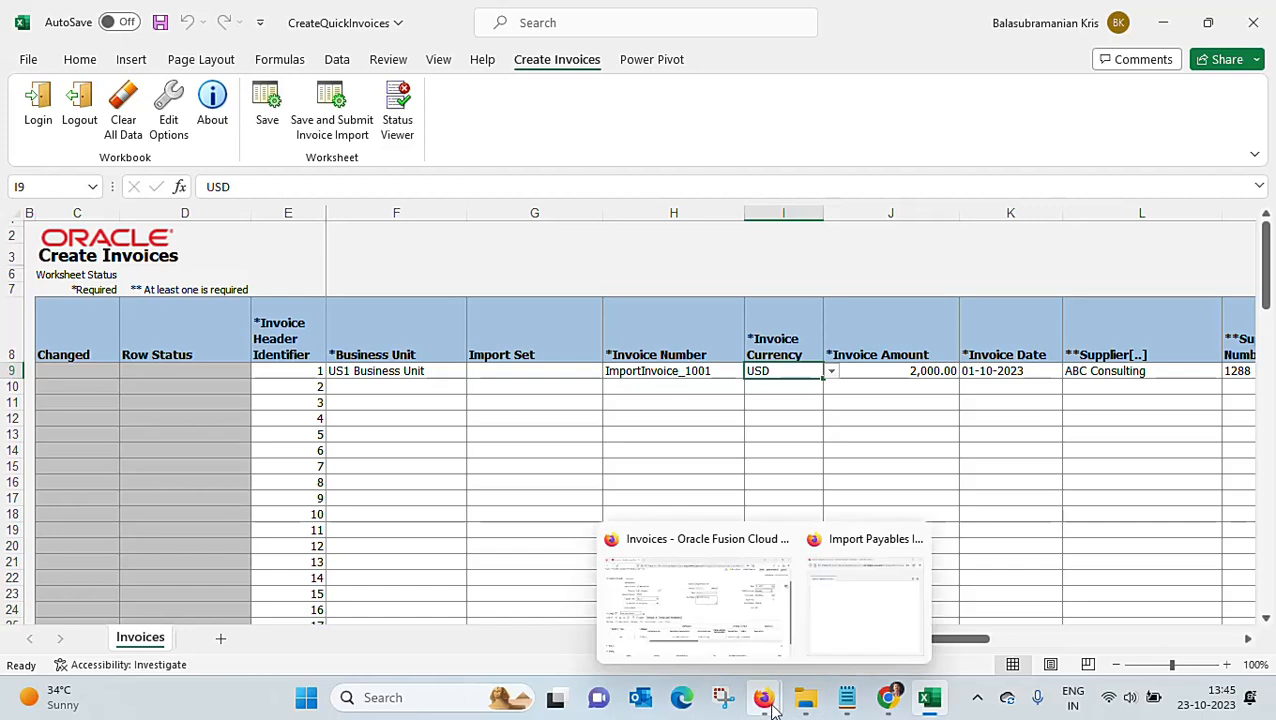
click(727, 620)
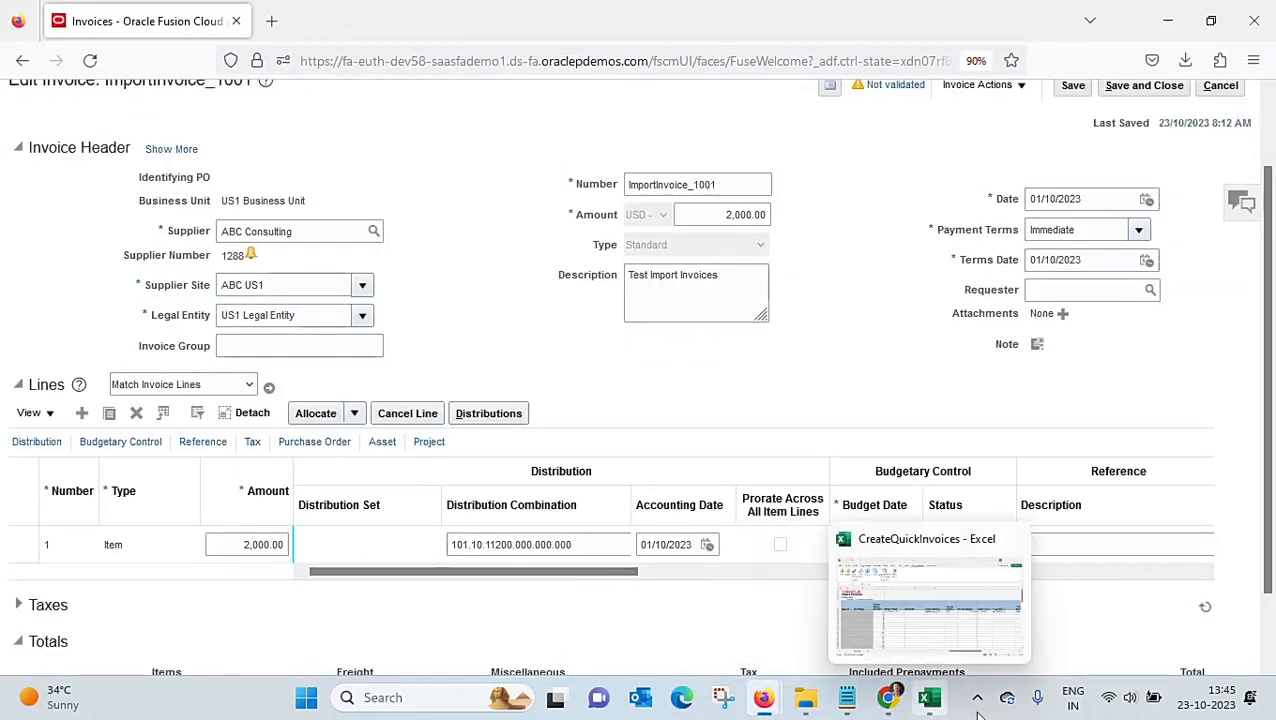